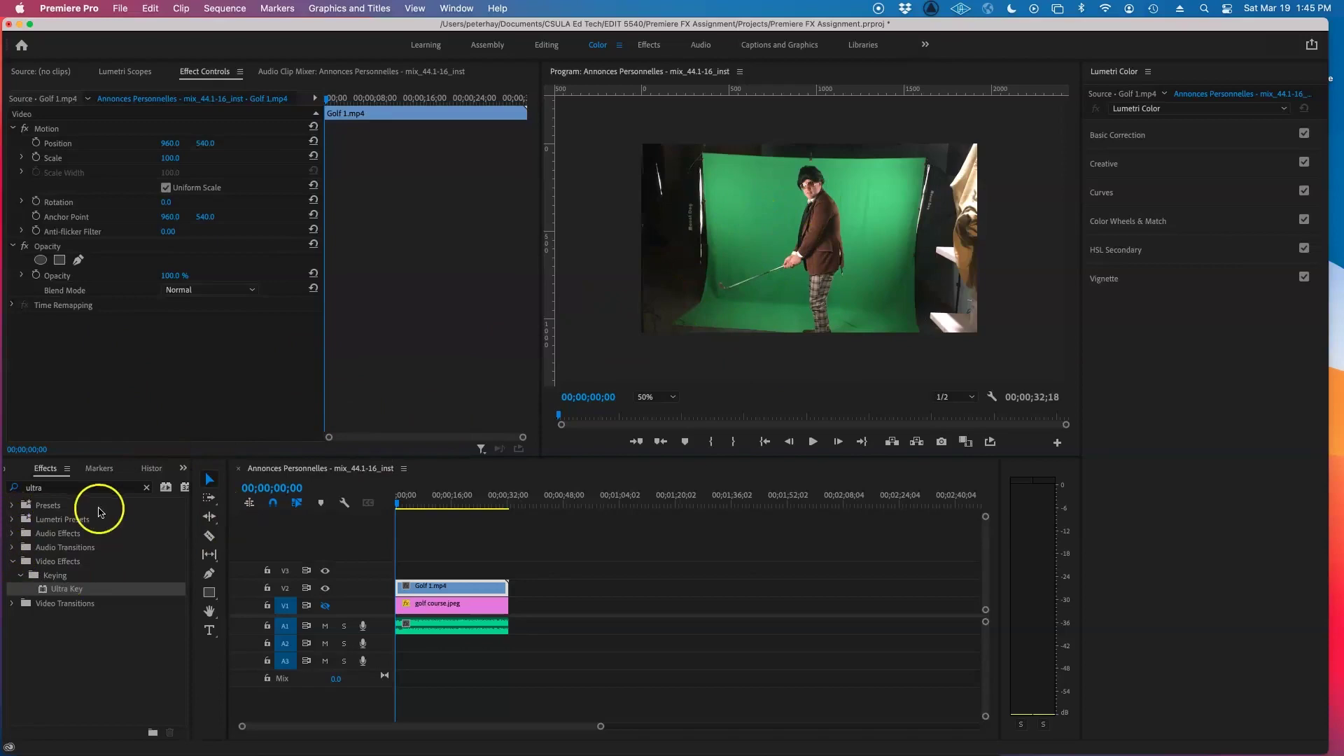
- Select Ultra Key in the Keying effects list
left_click(63, 590)
- Apply the Ultra Key effect to the Golf 1.mp4 clip
left_click_drag(63, 593, 416, 587)
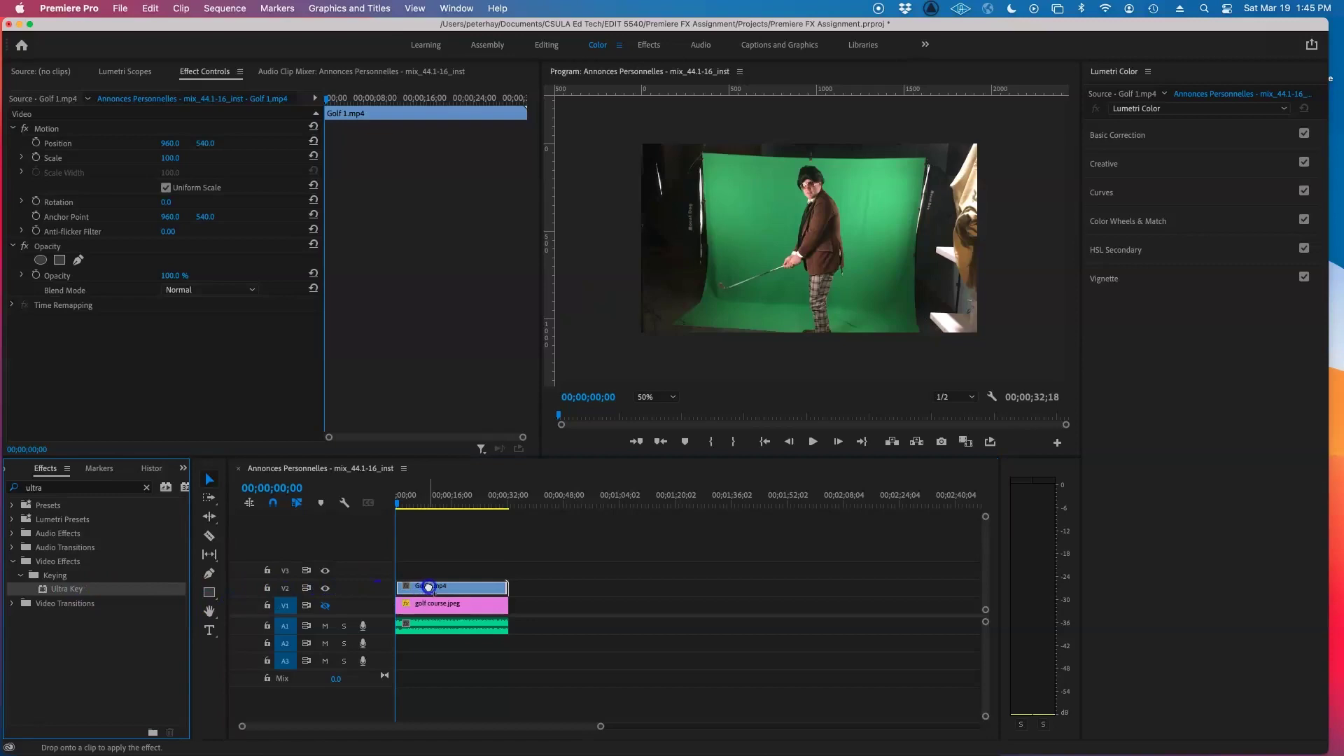
left_click_drag(428, 587, 354, 586)
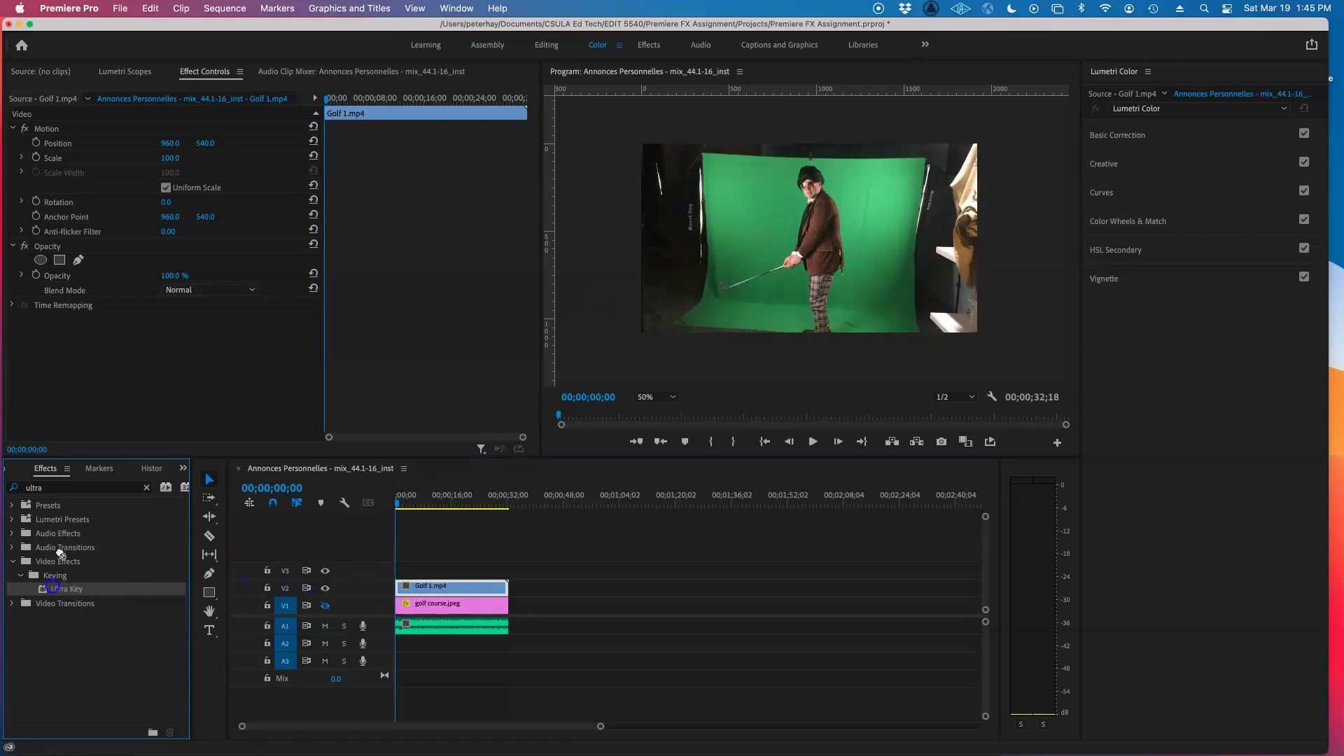
left_click(47, 488)
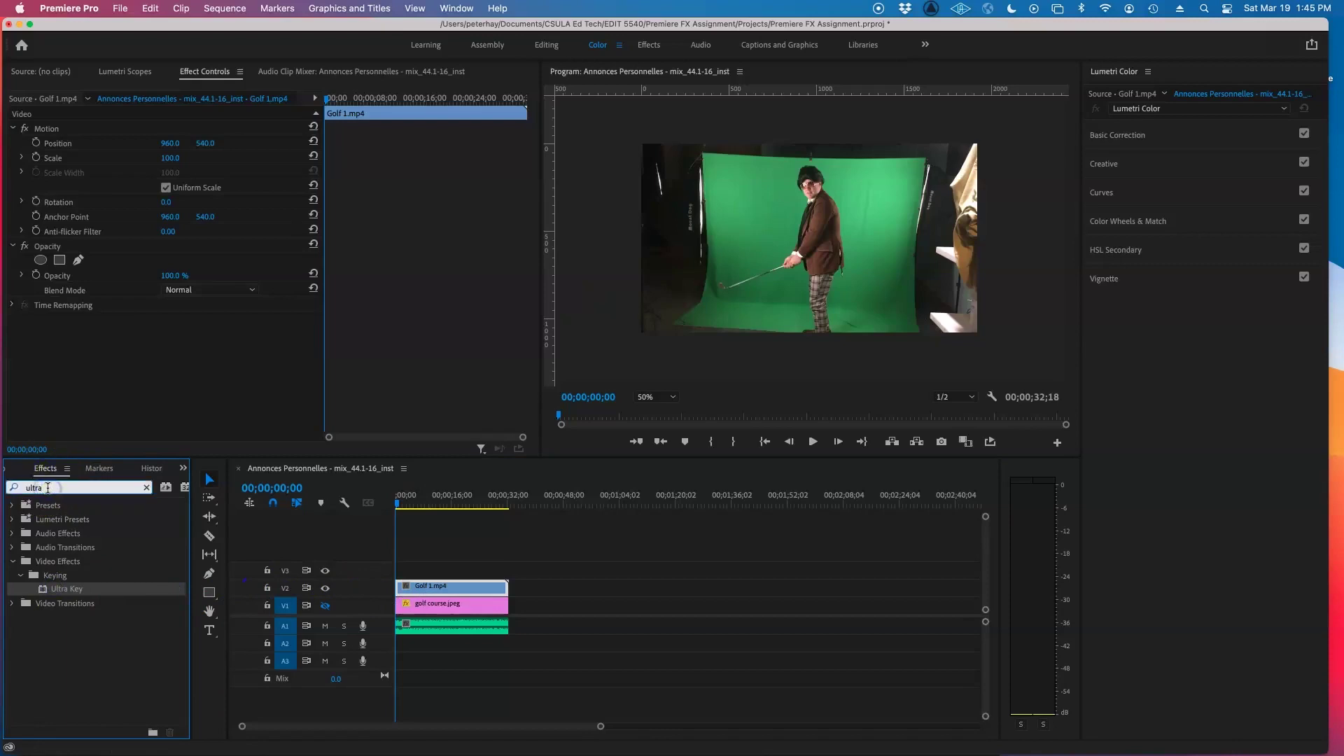
left_click(60, 591)
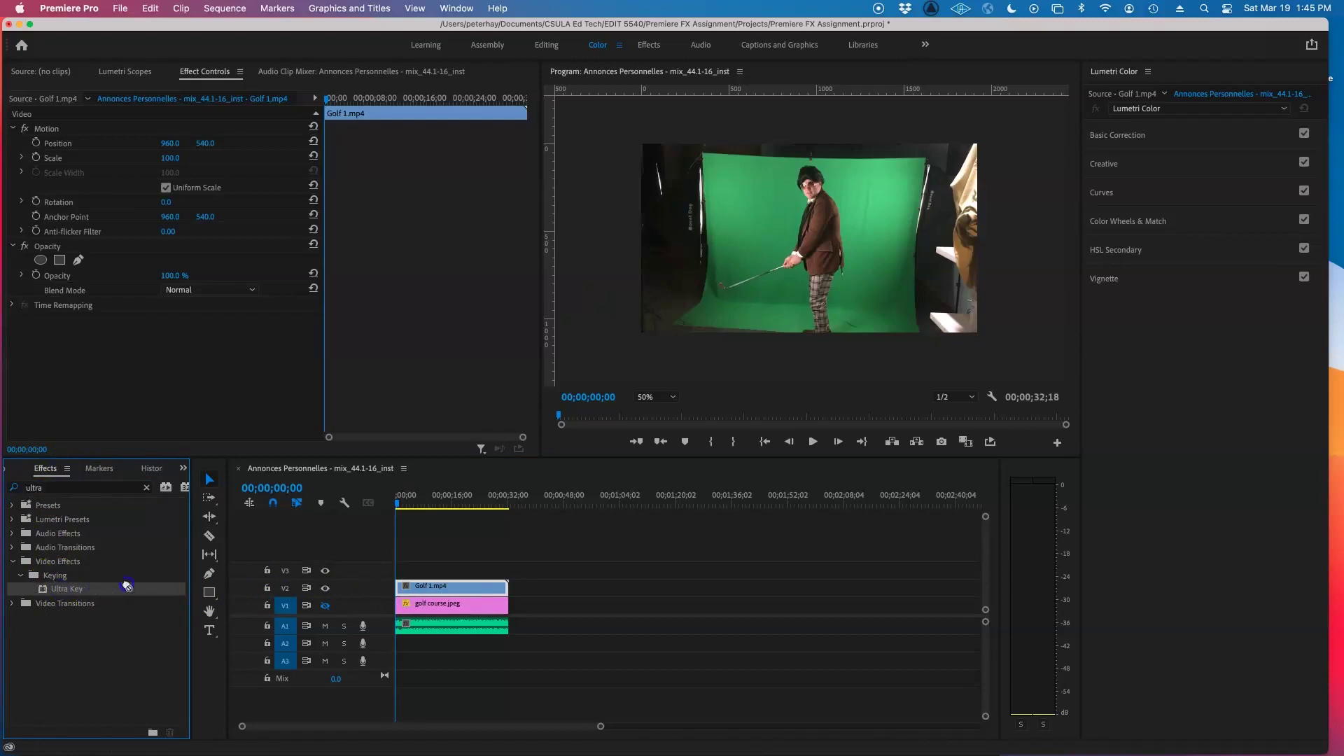
left_click_drag(128, 587, 430, 586)
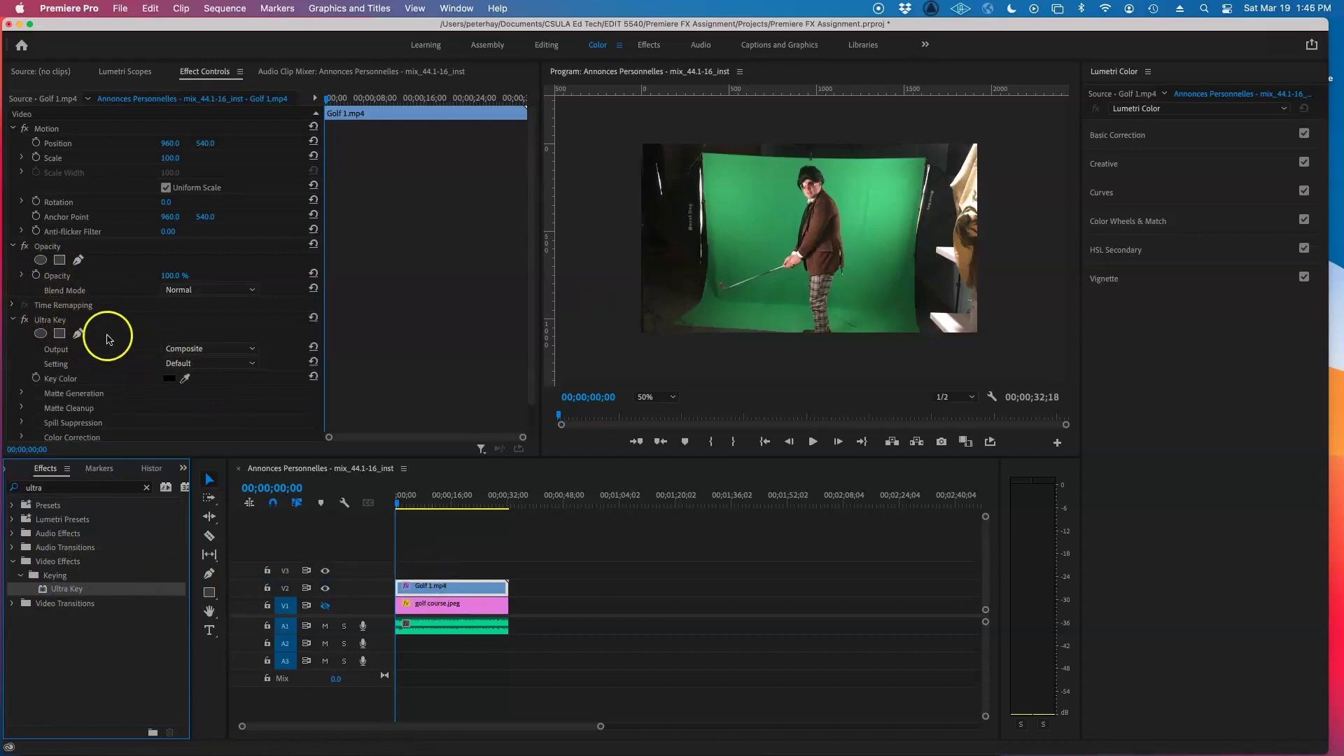
- Sample the green backdrop as Key Color, then delete Ultra Key from the clip
left_click(185, 379)
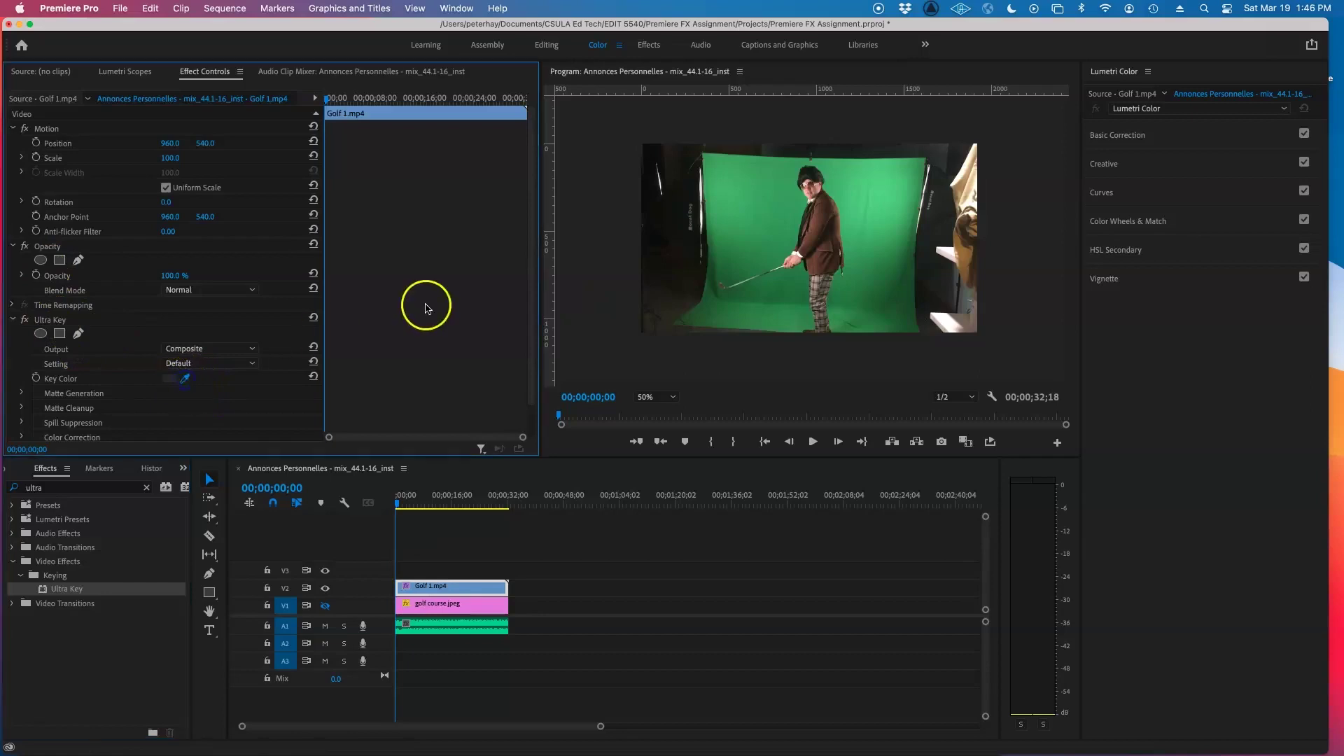
left_click(769, 211)
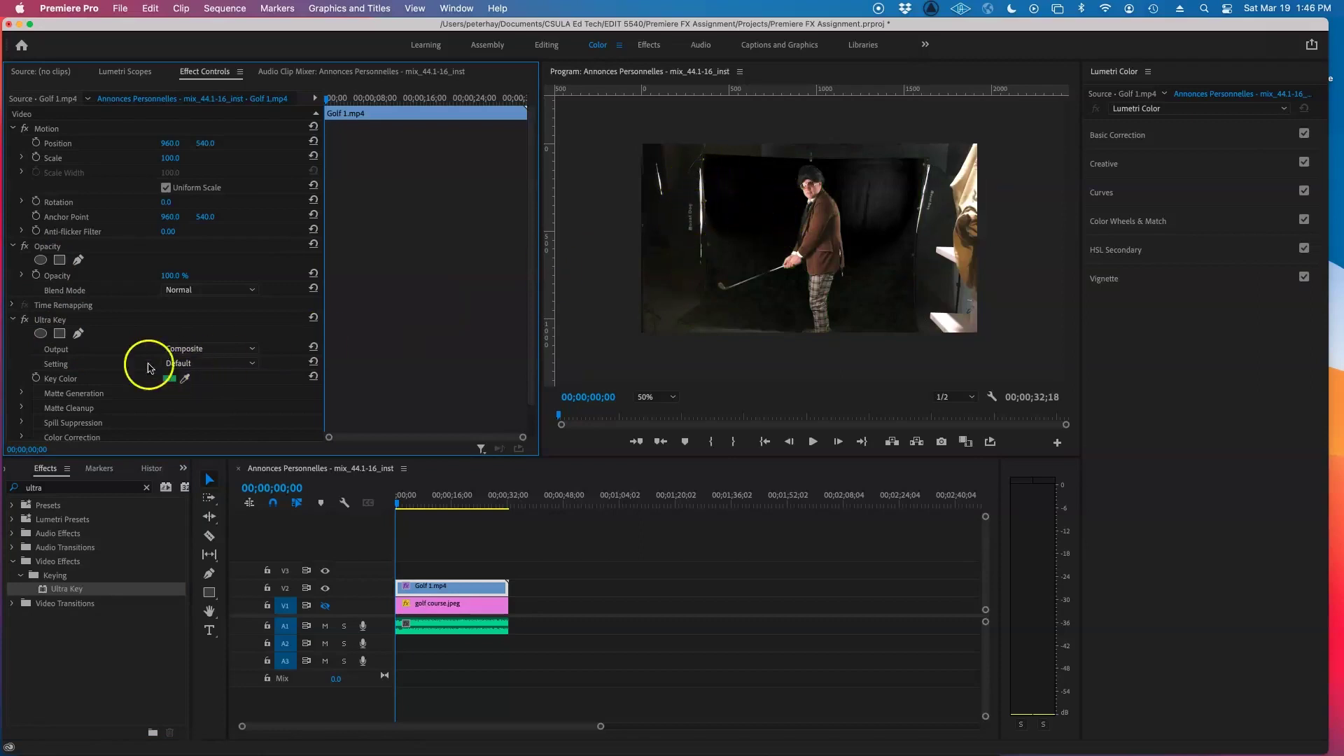
left_click(47, 321)
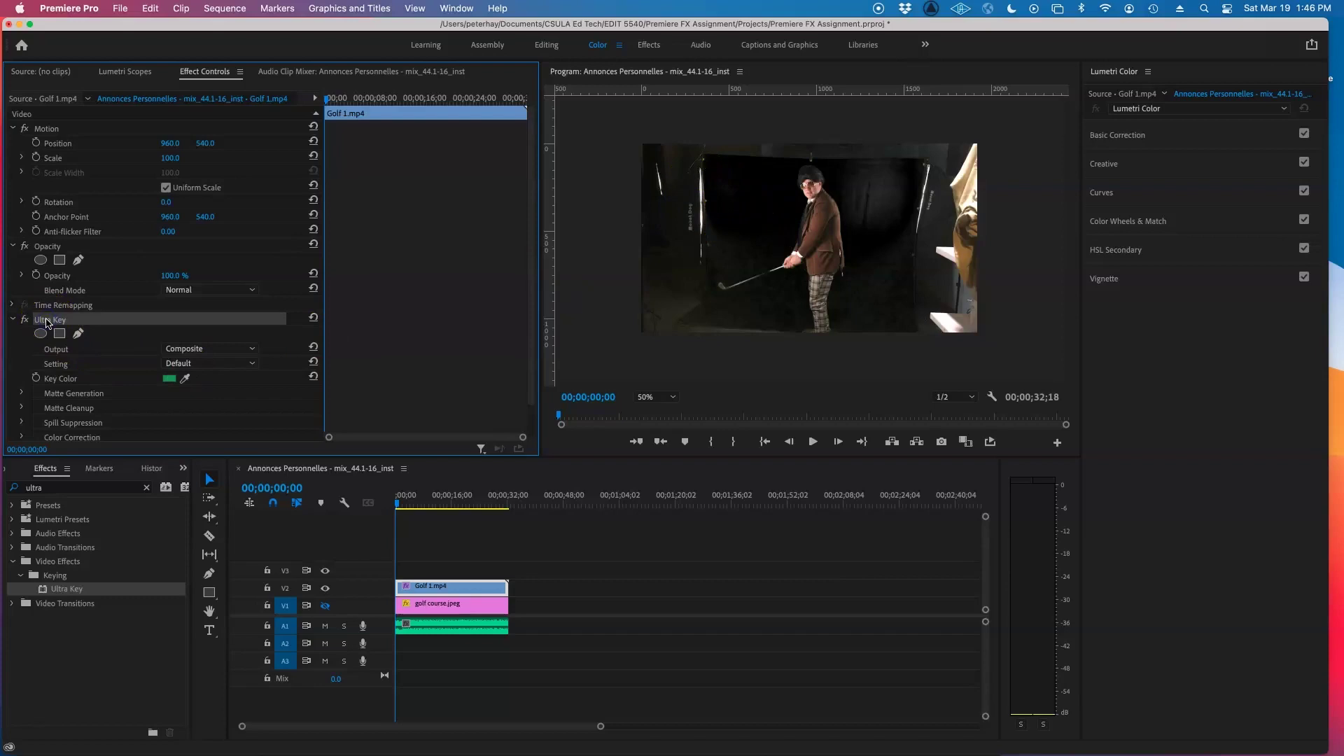
key("Delete")
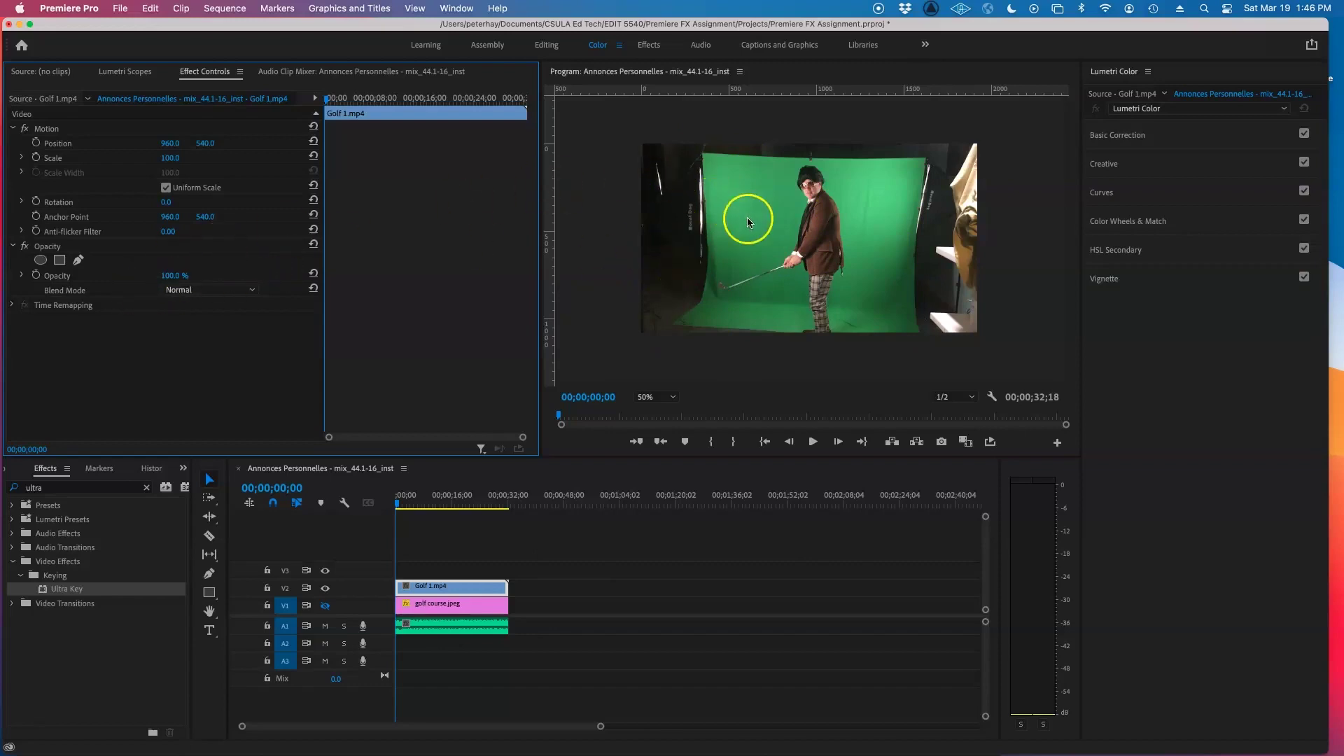
- Shift the golfer clip's vertical position in larger steps
left_click(204, 144)
key("shift+Up")
key("shift+Up")
key("shift+Up")
key("shift+Up")
key("shift+Up")
key("shift+Up")
key("shift+Up")
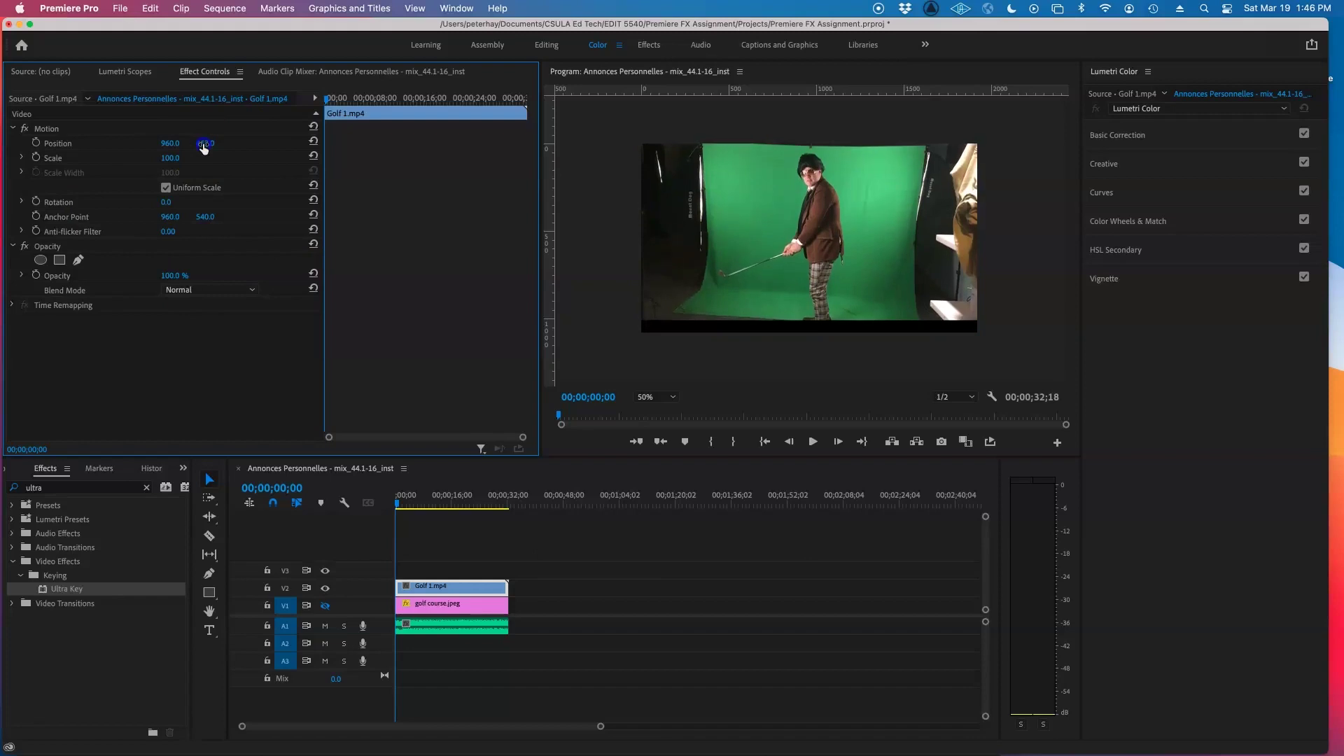
key("shift+Up")
key("shift+Up")
key("shift+Up")
key("shift+Up")
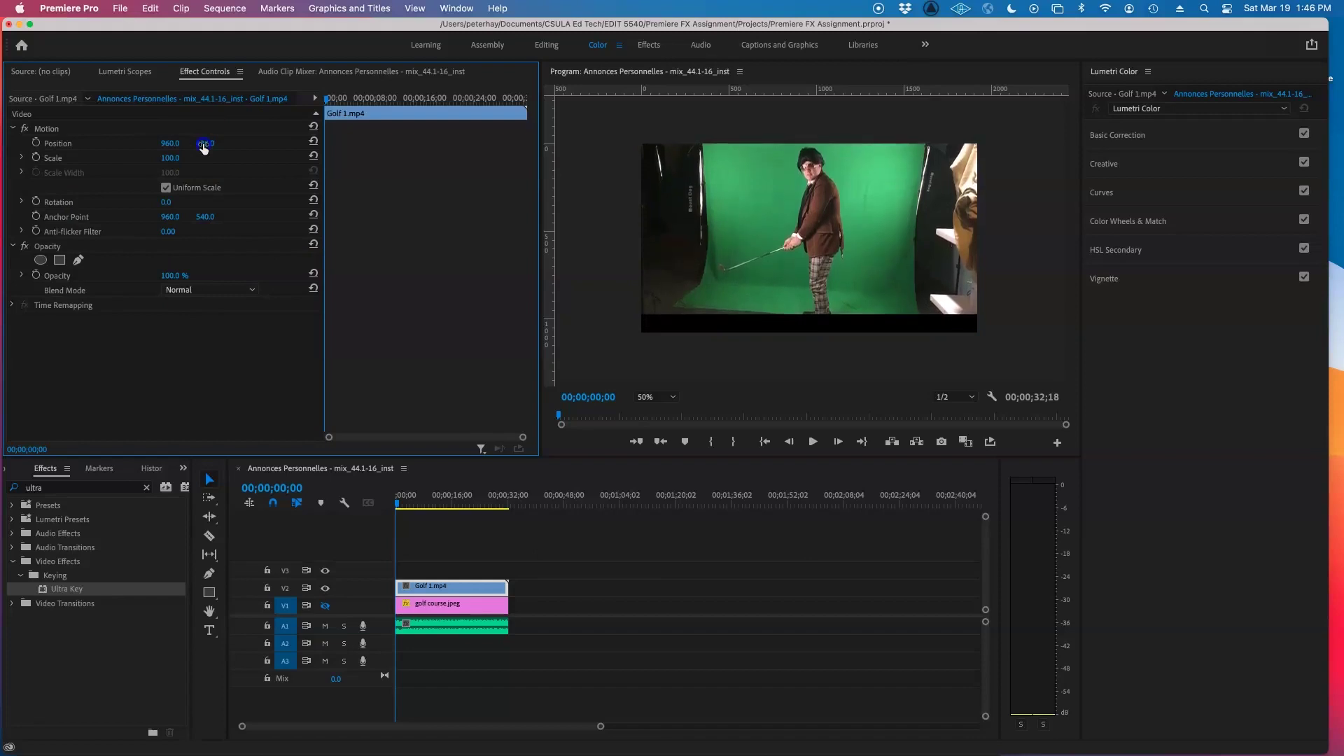
key("Return")
- Scale the golfer clip to 105 and settle Position Y at 520
key("Up")
key("Up")
key("Up")
key("Up")
key("Up")
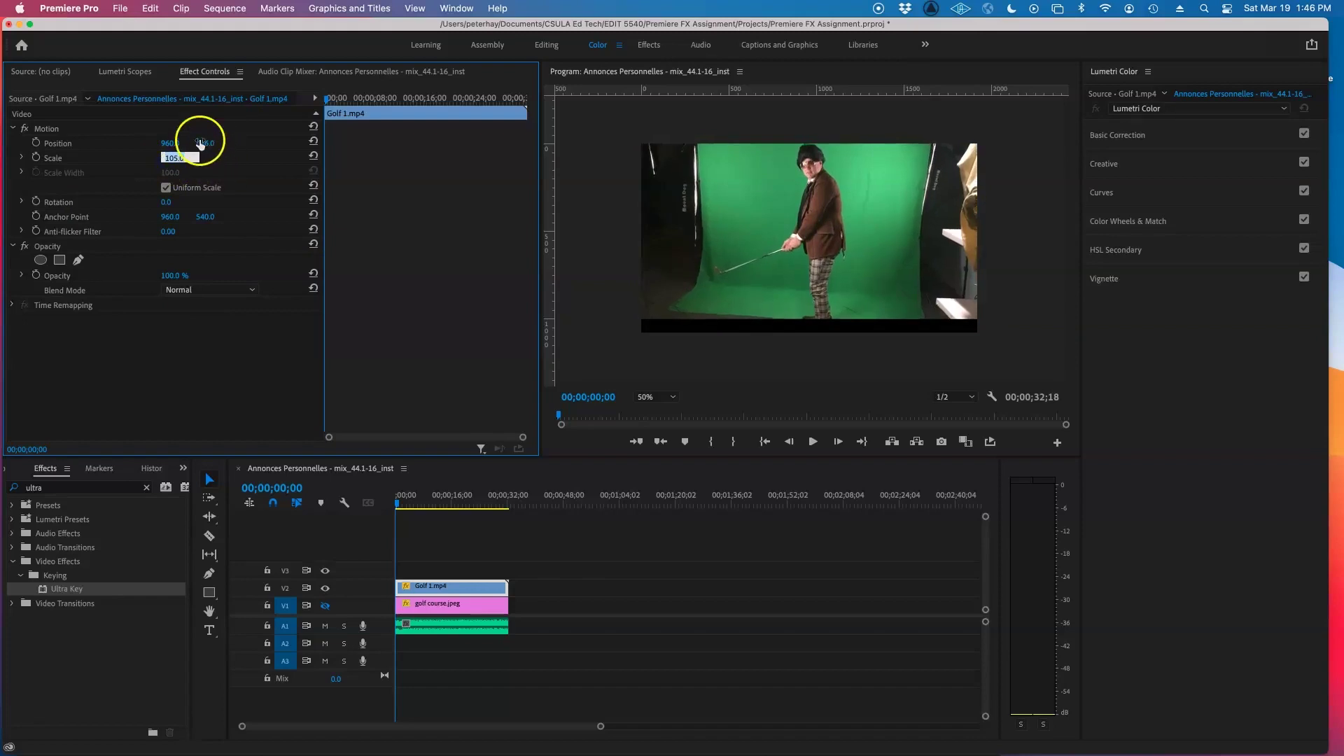
left_click(210, 144)
left_click(193, 144)
key("shift+Up")
key("shift+Up")
key("shift+Up")
key("shift+Up")
key("shift+Up")
key("shift+Up")
key("shift+Up")
key("shift+Up")
key("shift+Up")
key("shift+Up")
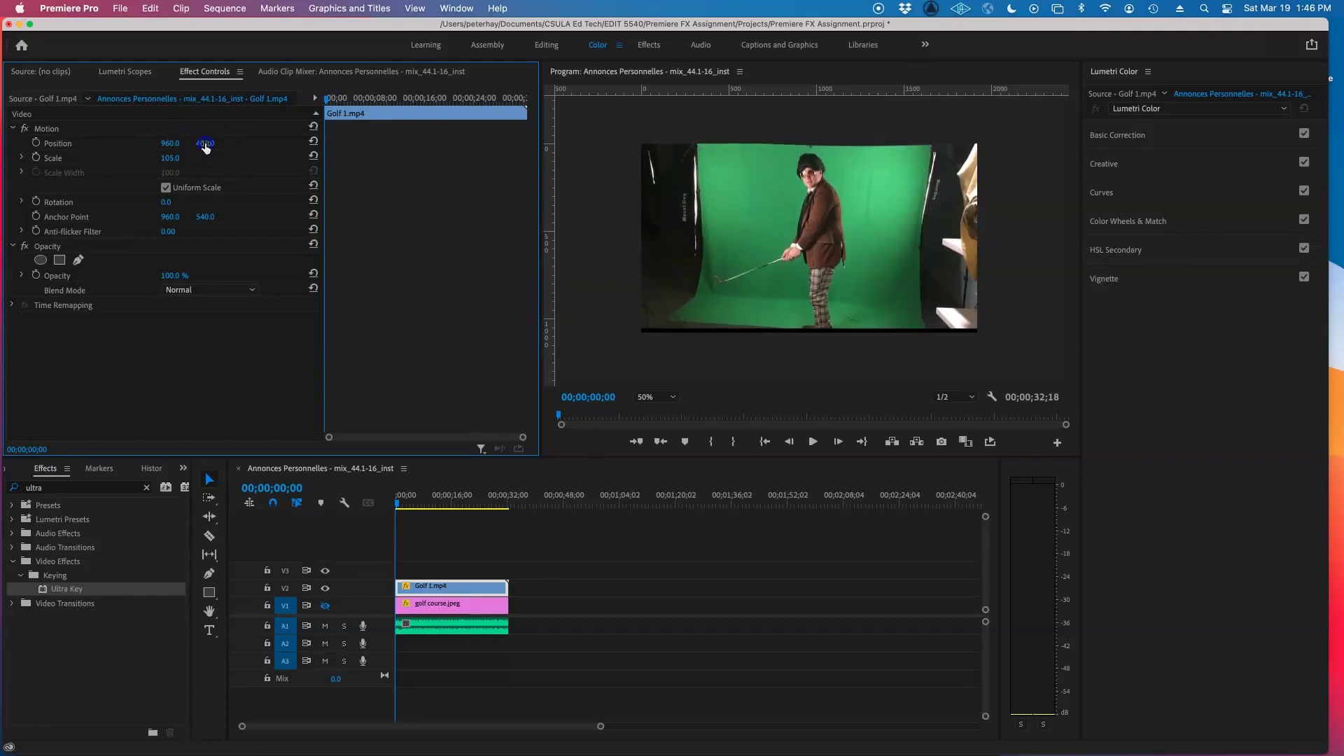
key("shift+Up")
key("shift+Up")
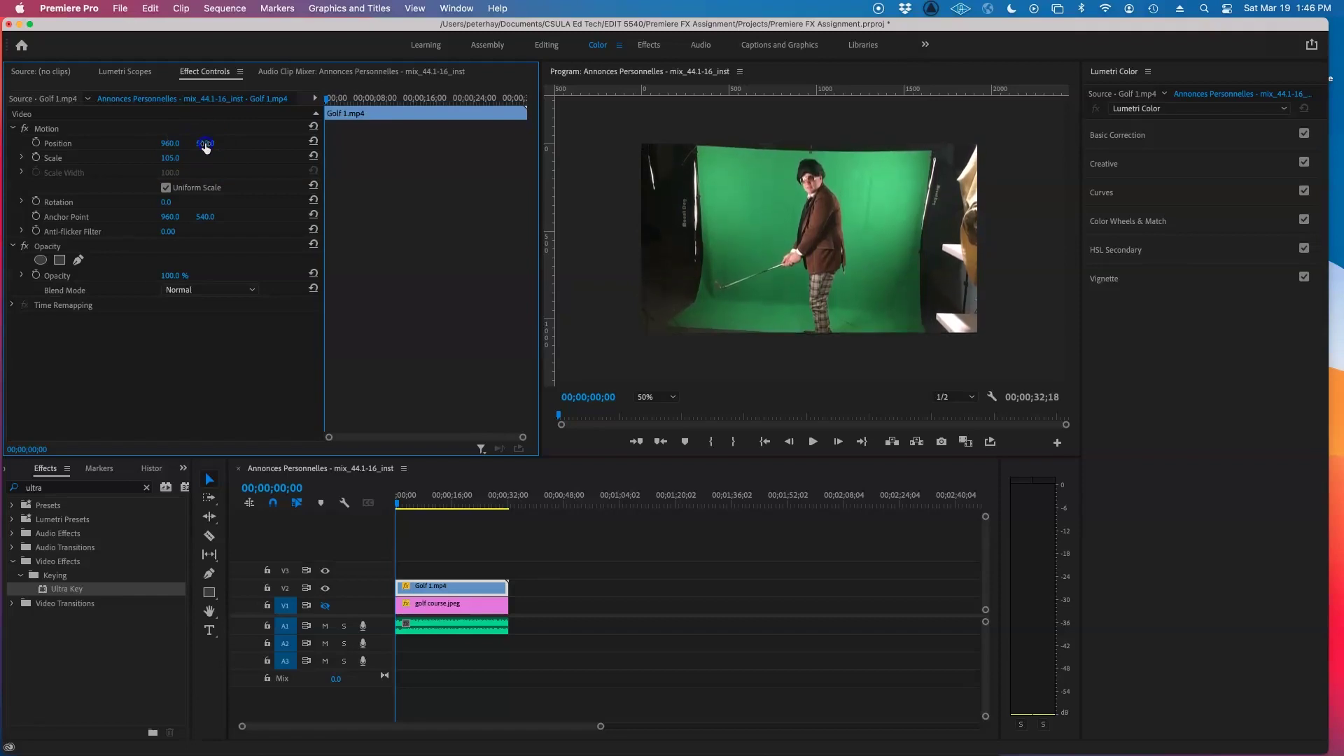
- Start a free-draw bezier mask on the clip's Opacity and scrub through the swing
left_click(59, 248)
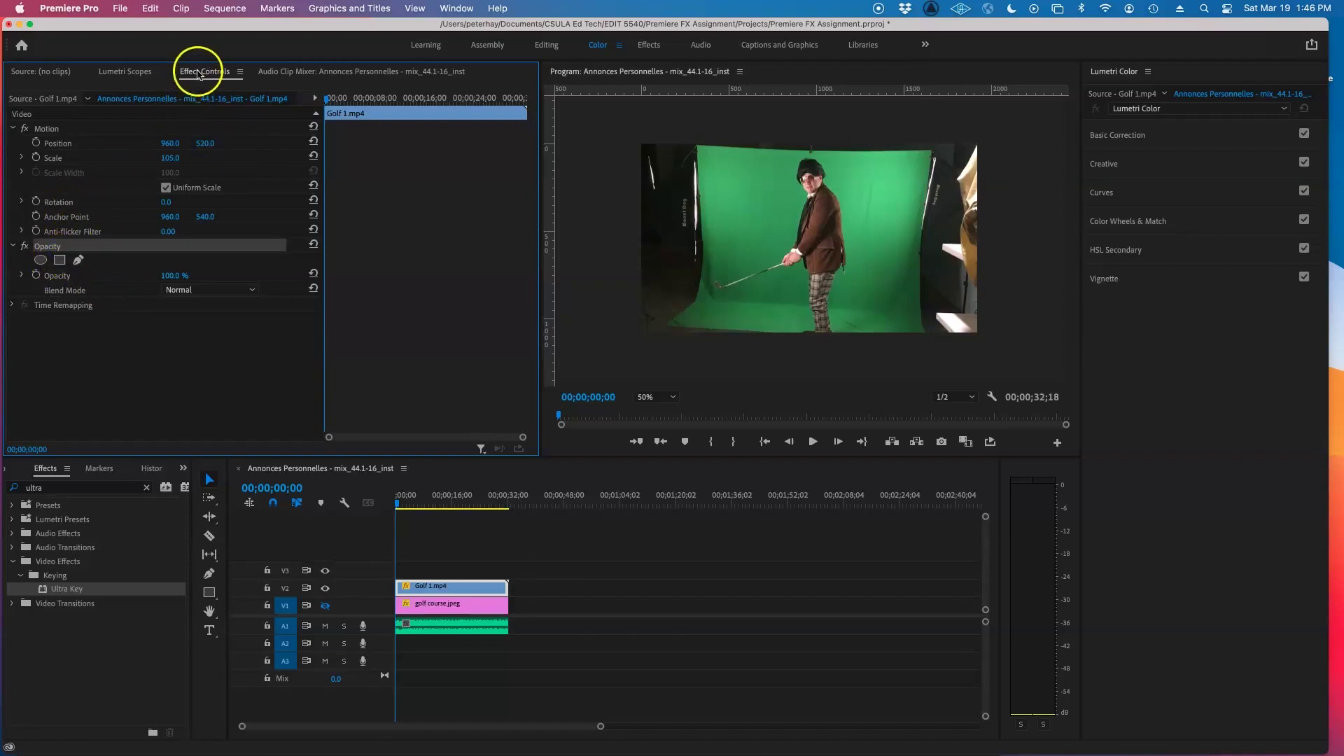
left_click(79, 261)
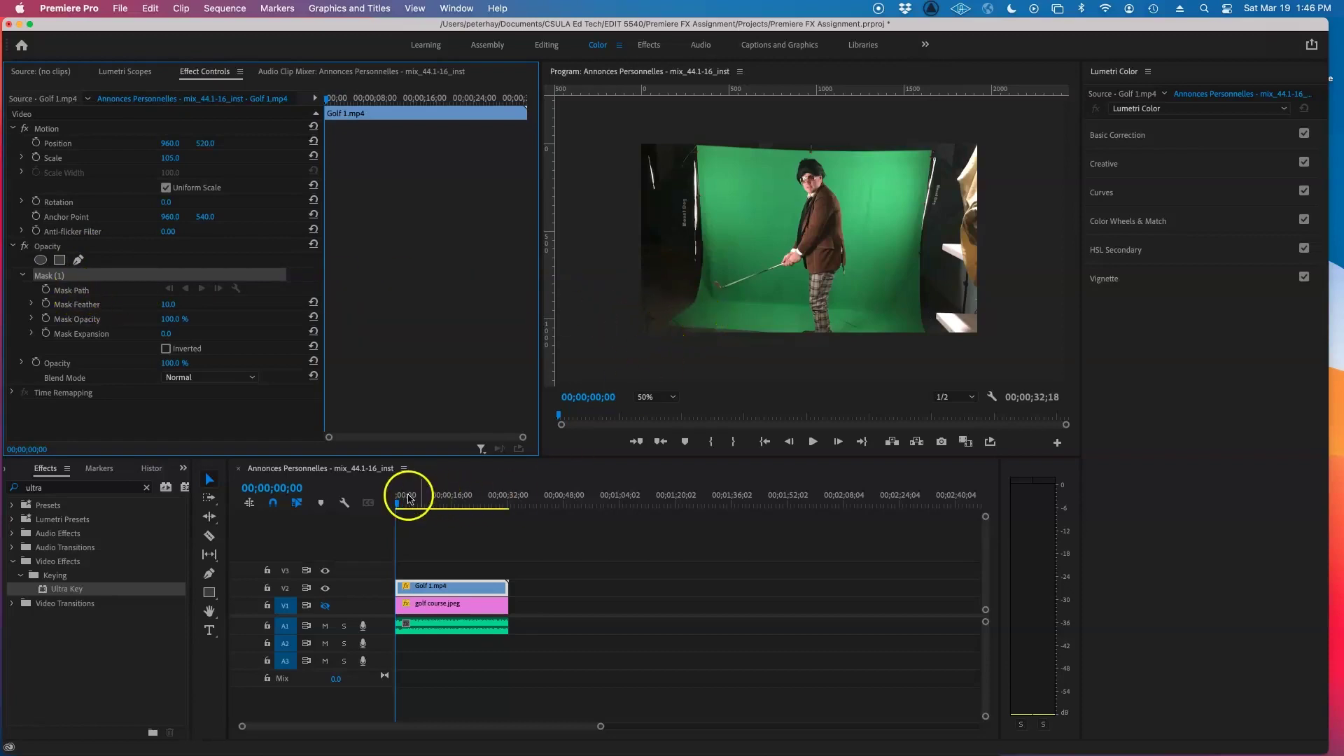
mouse_move(396, 506)
left_mouse_down()
mouse_move(497, 513)
mouse_move(386, 505)
left_mouse_up()
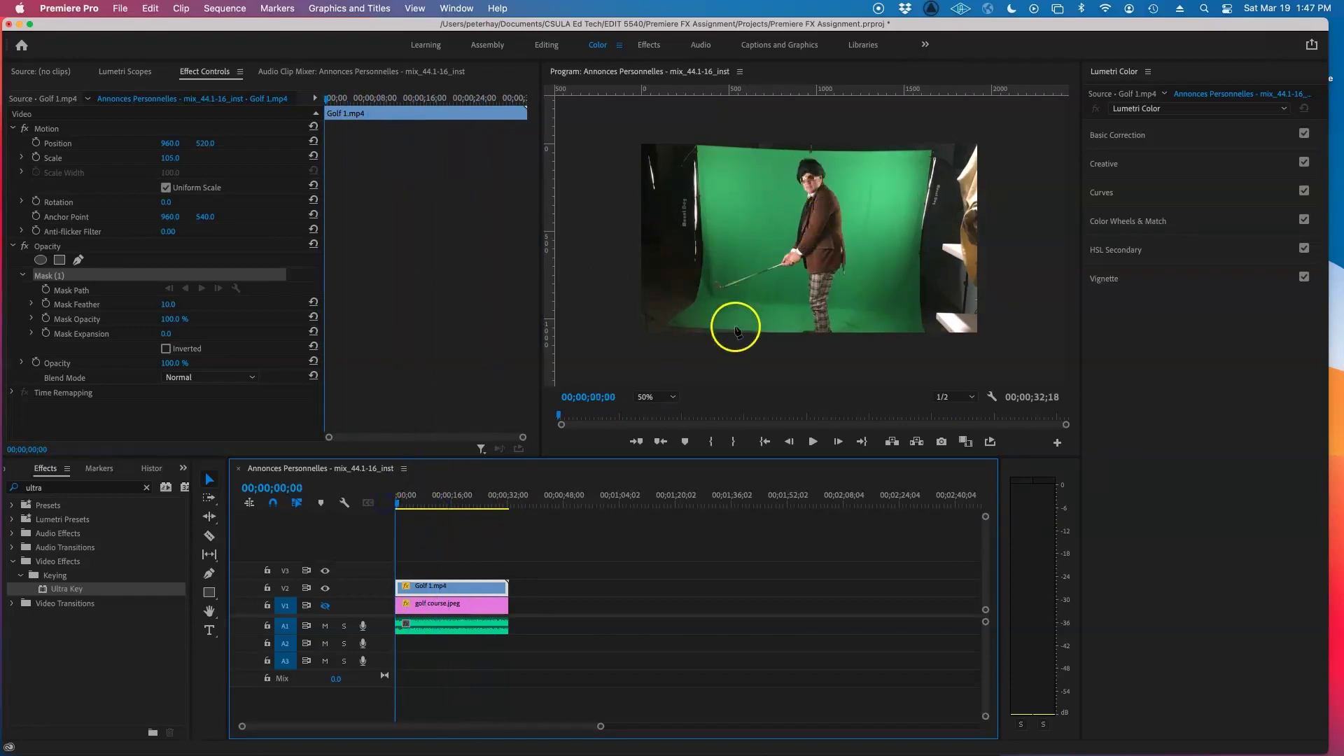
- Place mask points around the golfer and drag curve handles to shape the outline
left_click(783, 334)
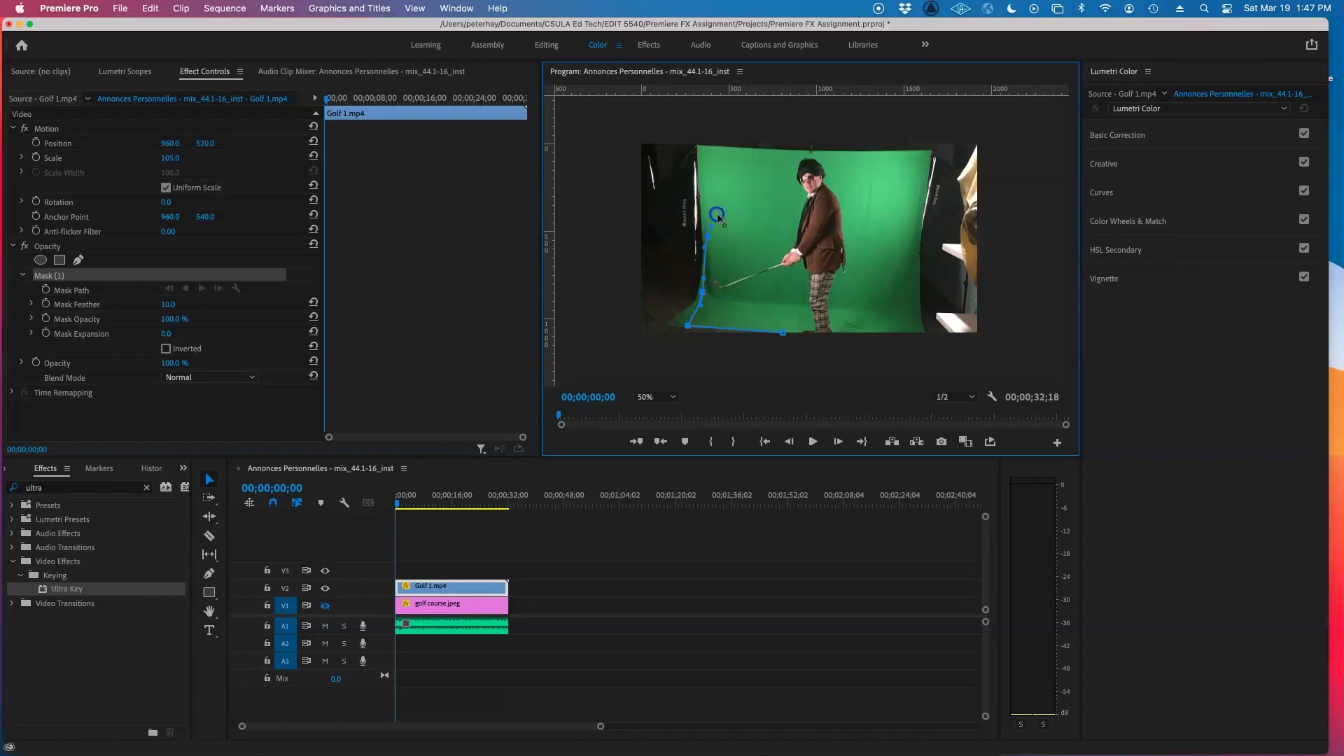
left_click(771, 199)
left_click_drag(842, 156, 867, 184)
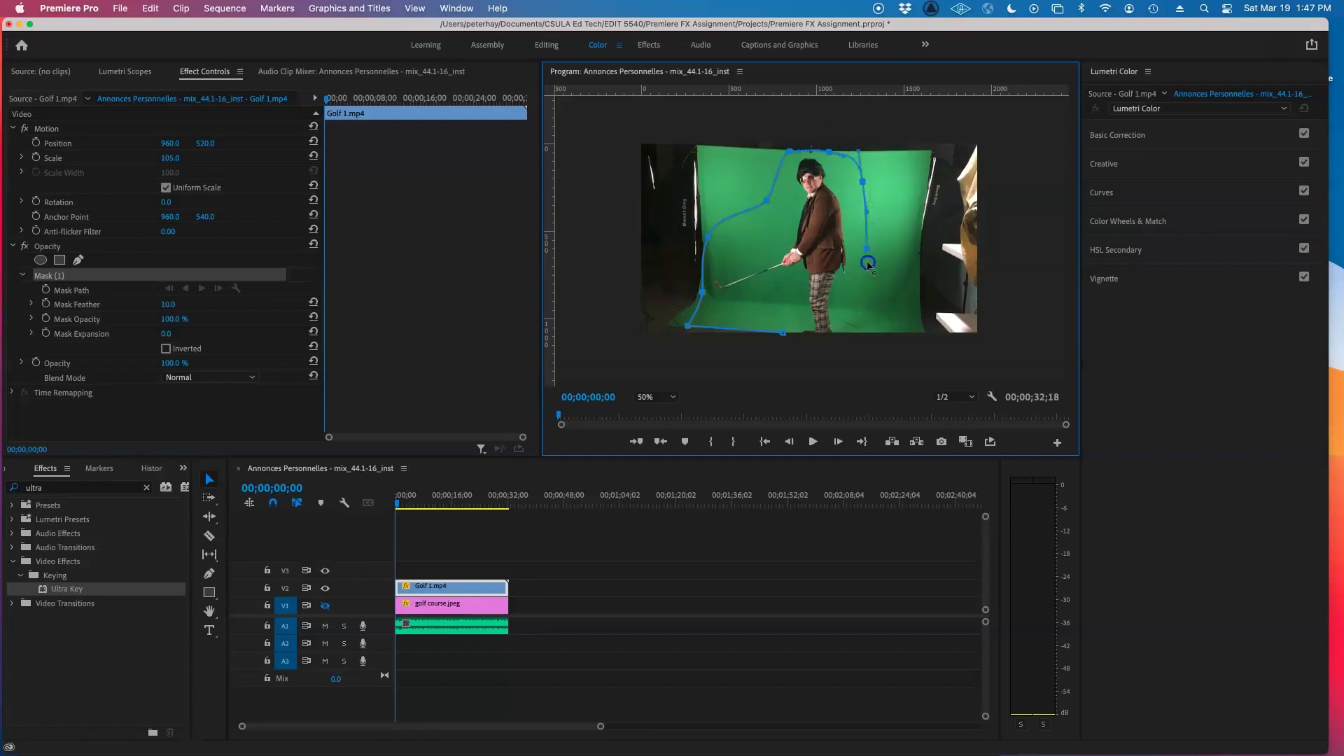
left_click_drag(874, 275, 878, 308)
left_click_drag(863, 350, 785, 338)
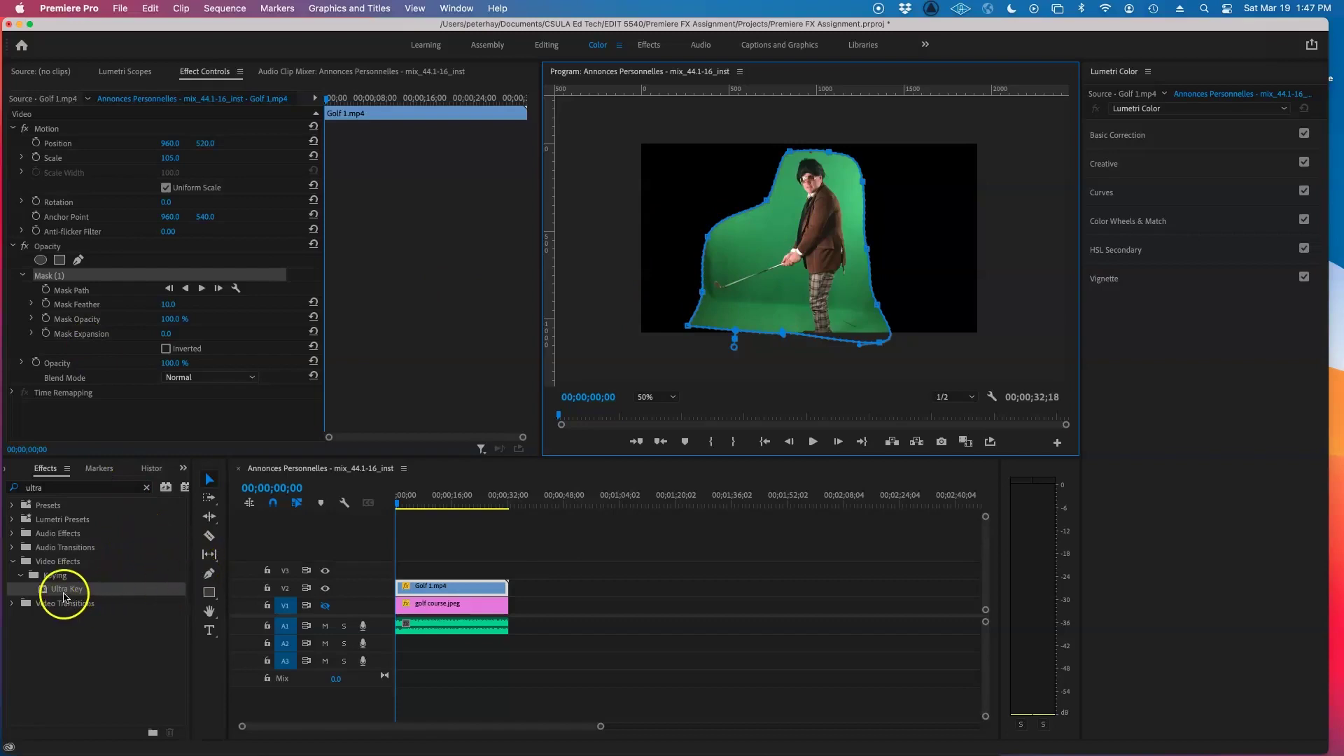
- Reapply Ultra Key to Golf 1.mp4 with sampled green Key Color, show V1, then disable the key
left_click_drag(65, 591, 305, 583)
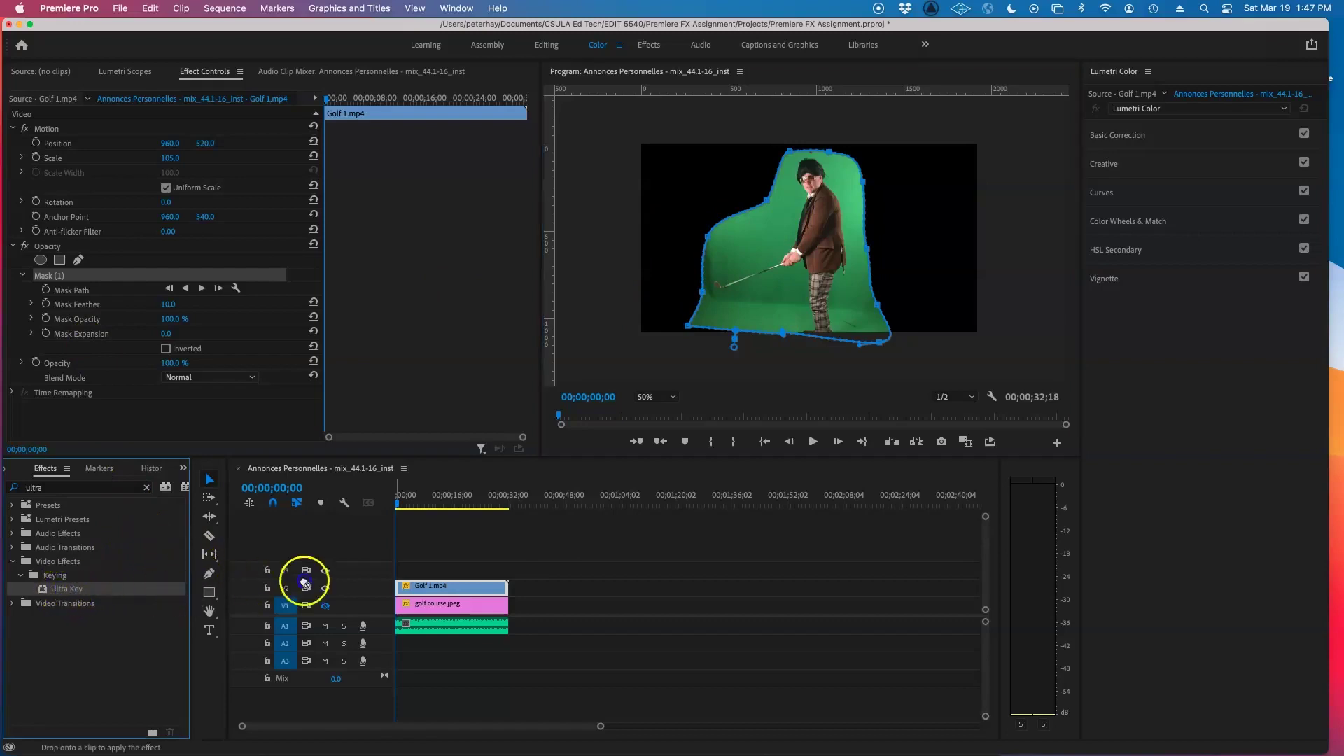
left_click_drag(430, 587, 429, 589)
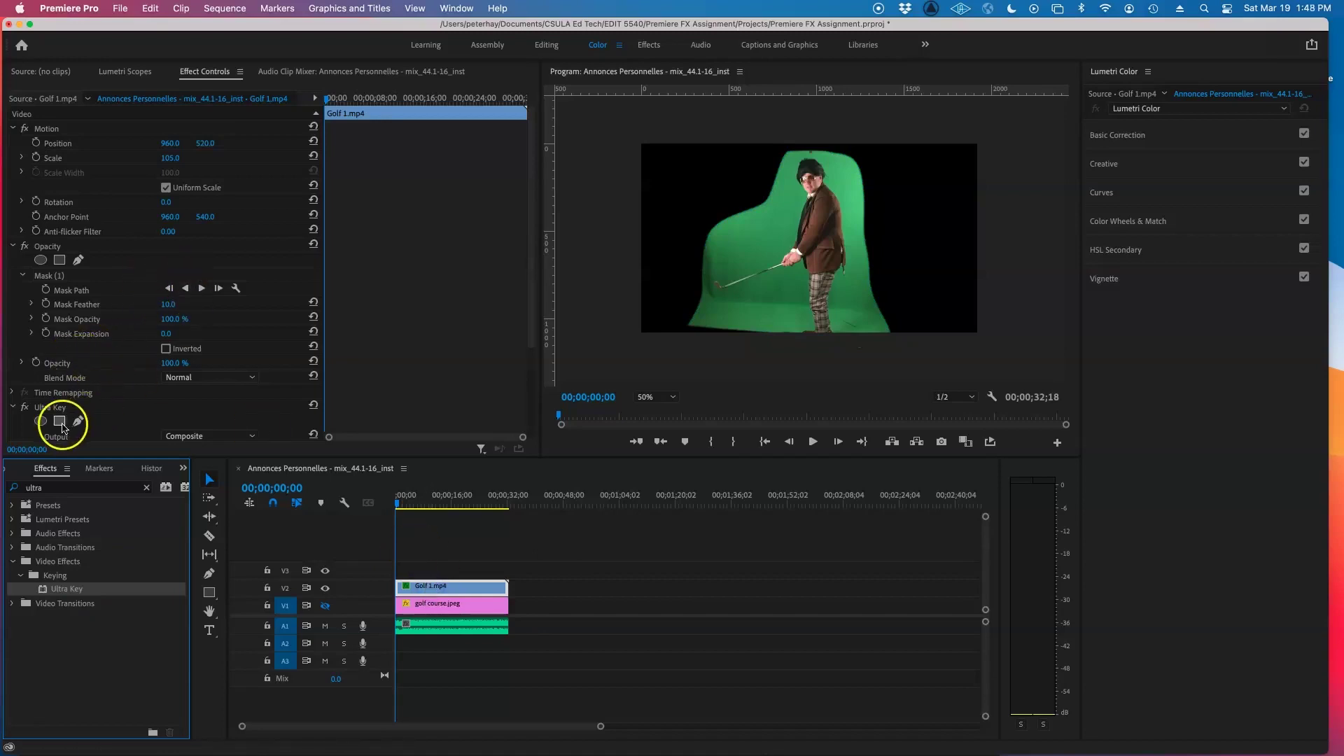
scroll(133, 387, "down", 2)
scroll(133, 387, "down", 3)
left_click(185, 345)
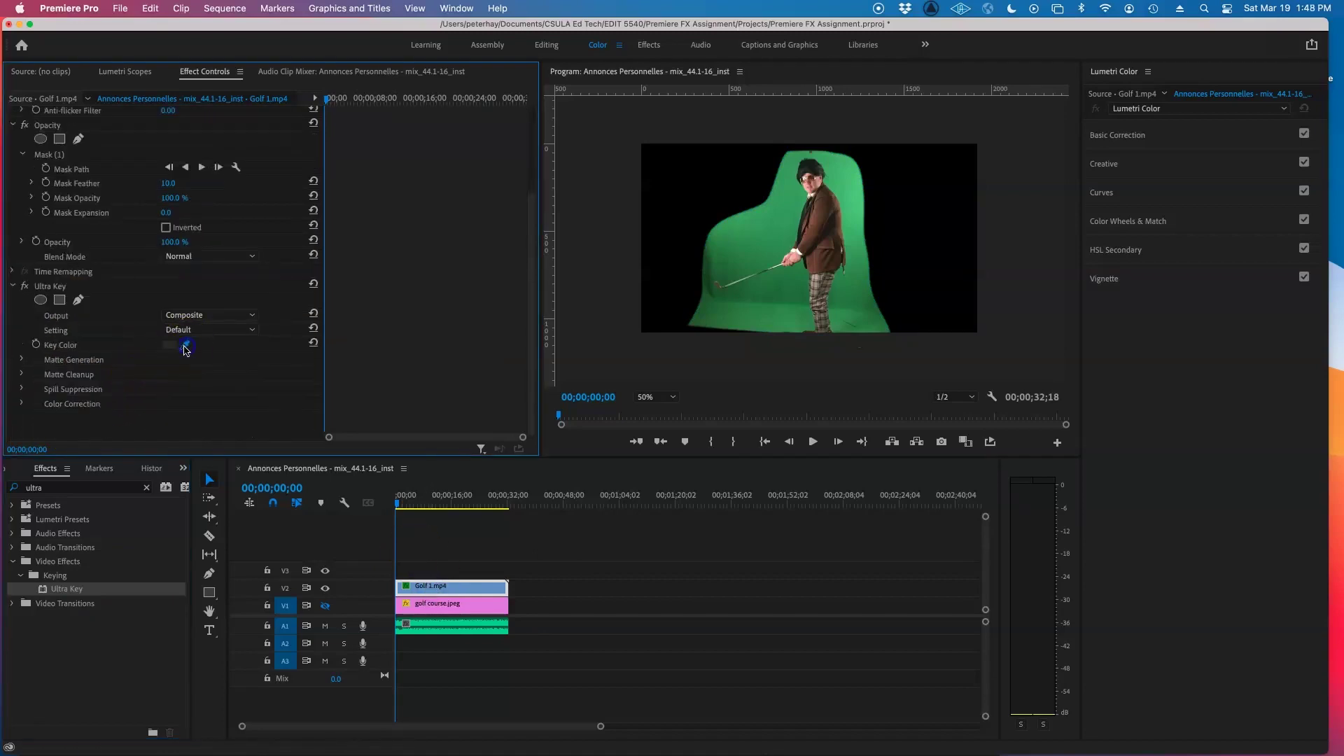
left_click(759, 234)
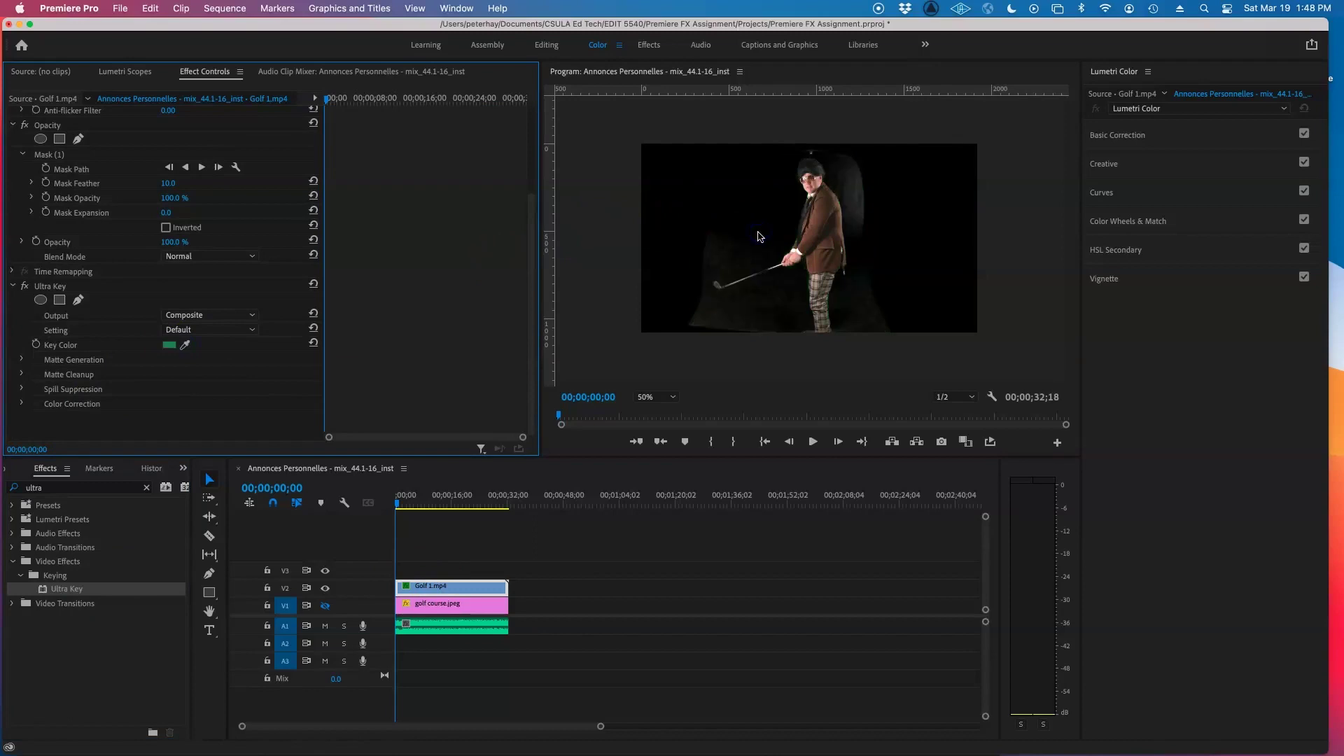
left_click(326, 606)
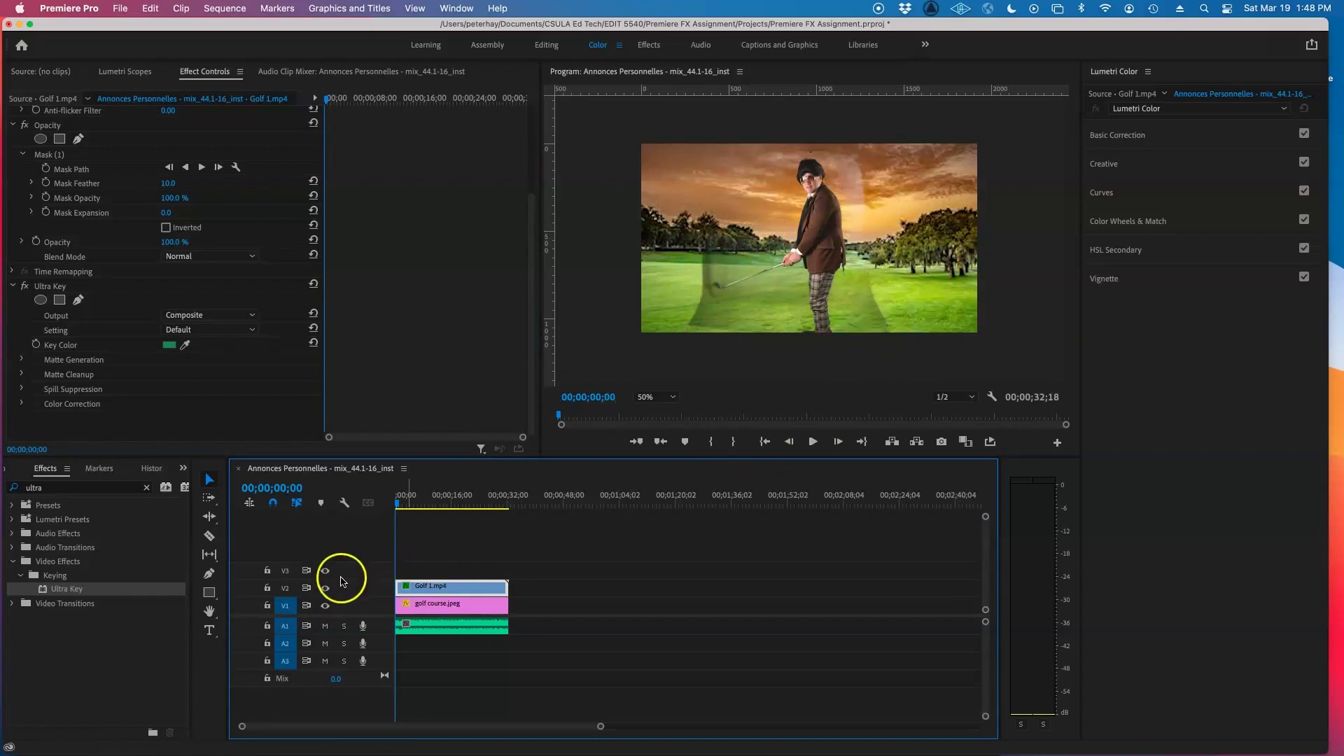
left_click(25, 286)
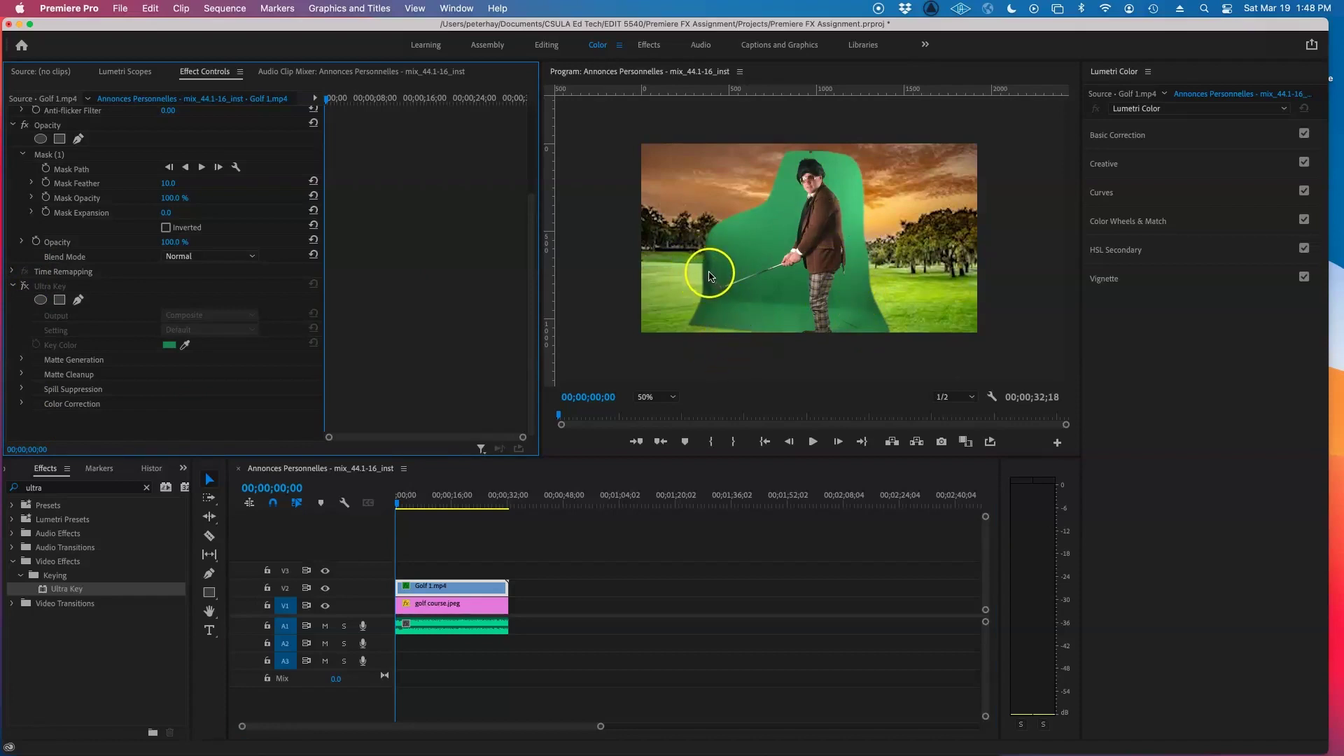
- Refine the mask's left and top-right edges, then toggle Ultra Key on and off again
left_click(77, 169)
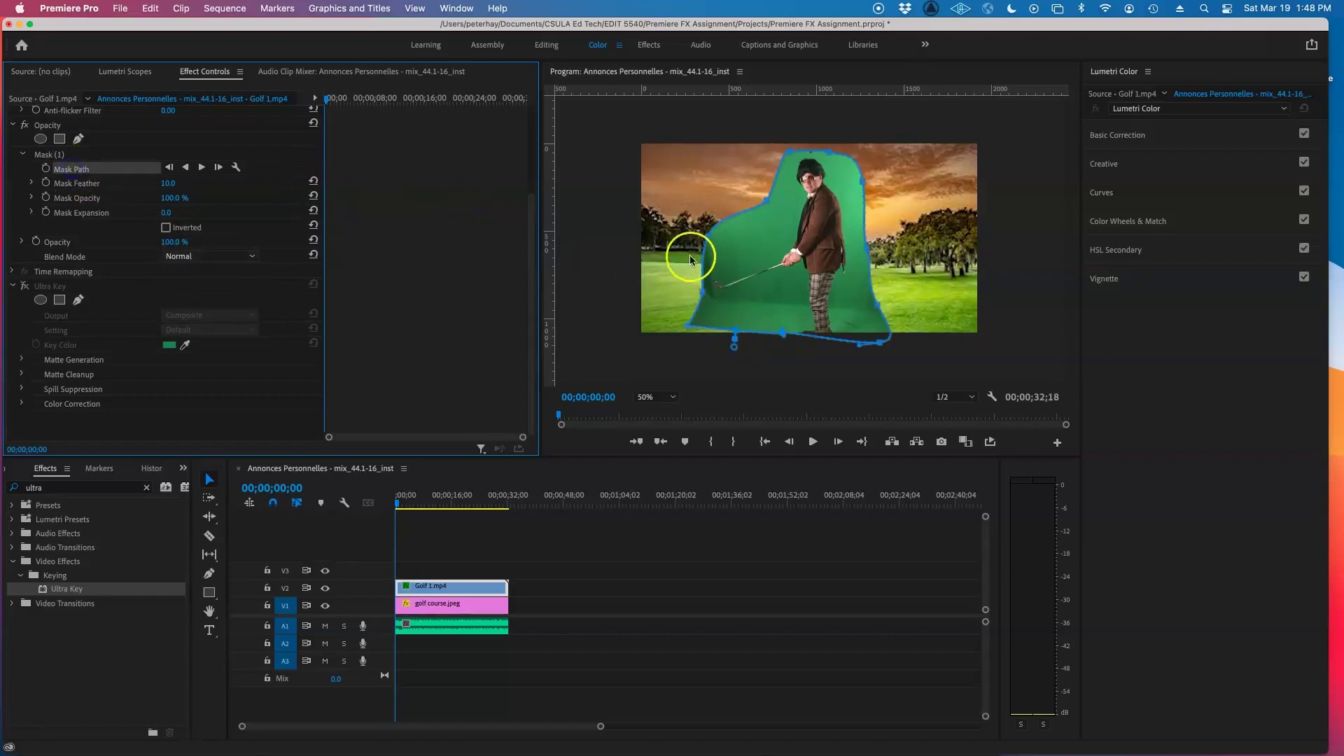
left_click(703, 294)
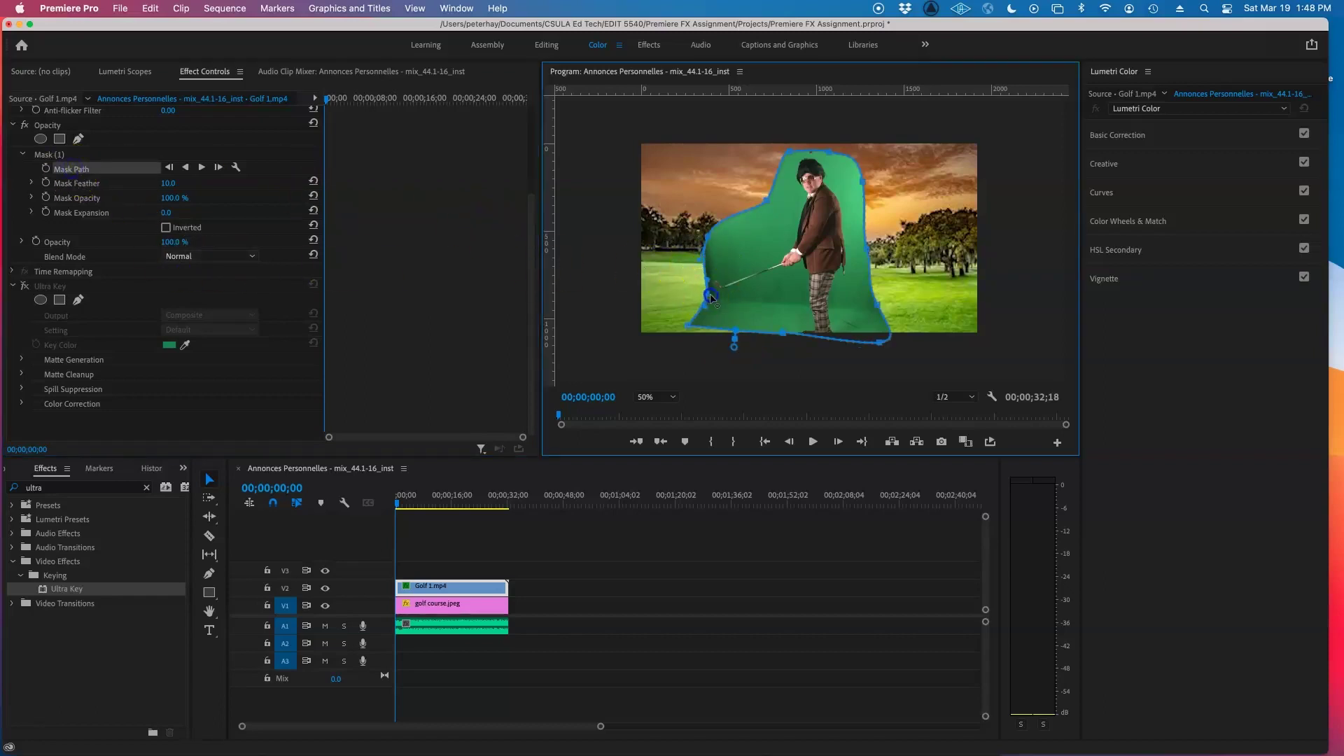
left_click_drag(711, 296, 713, 239)
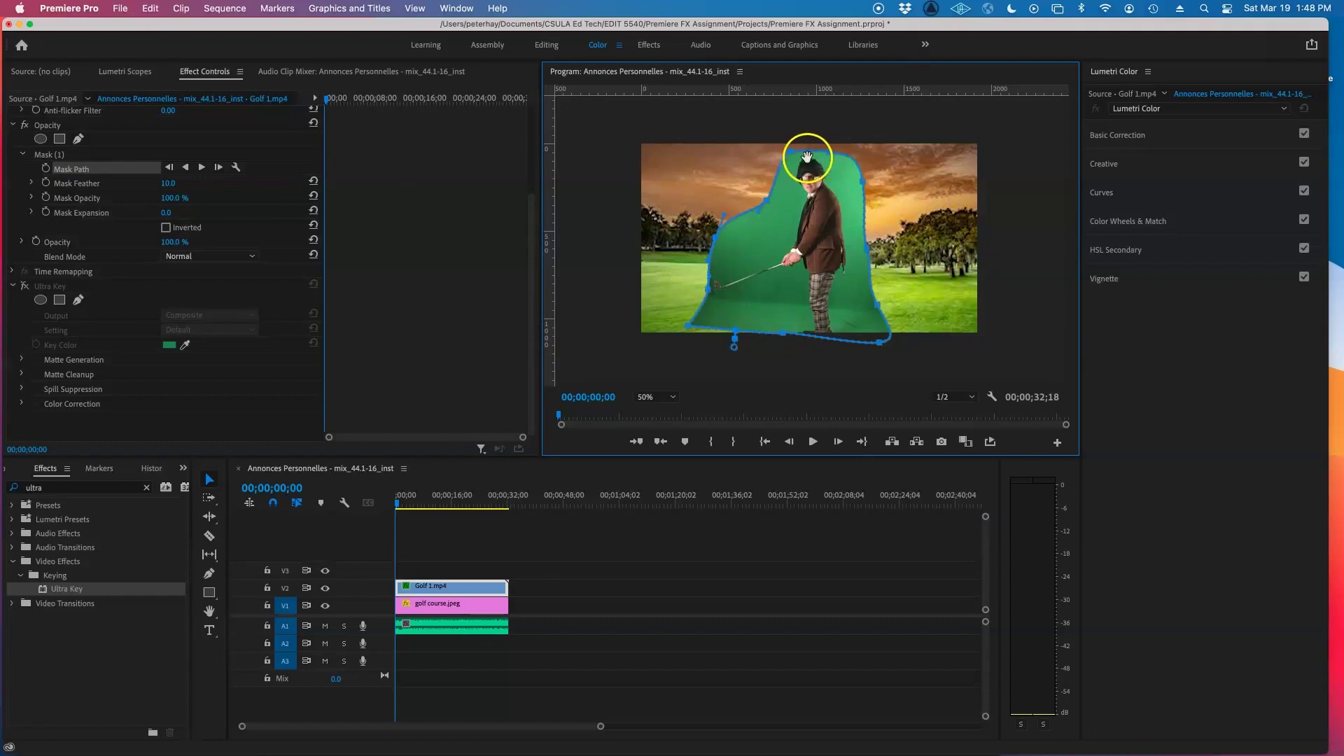
left_click(829, 153)
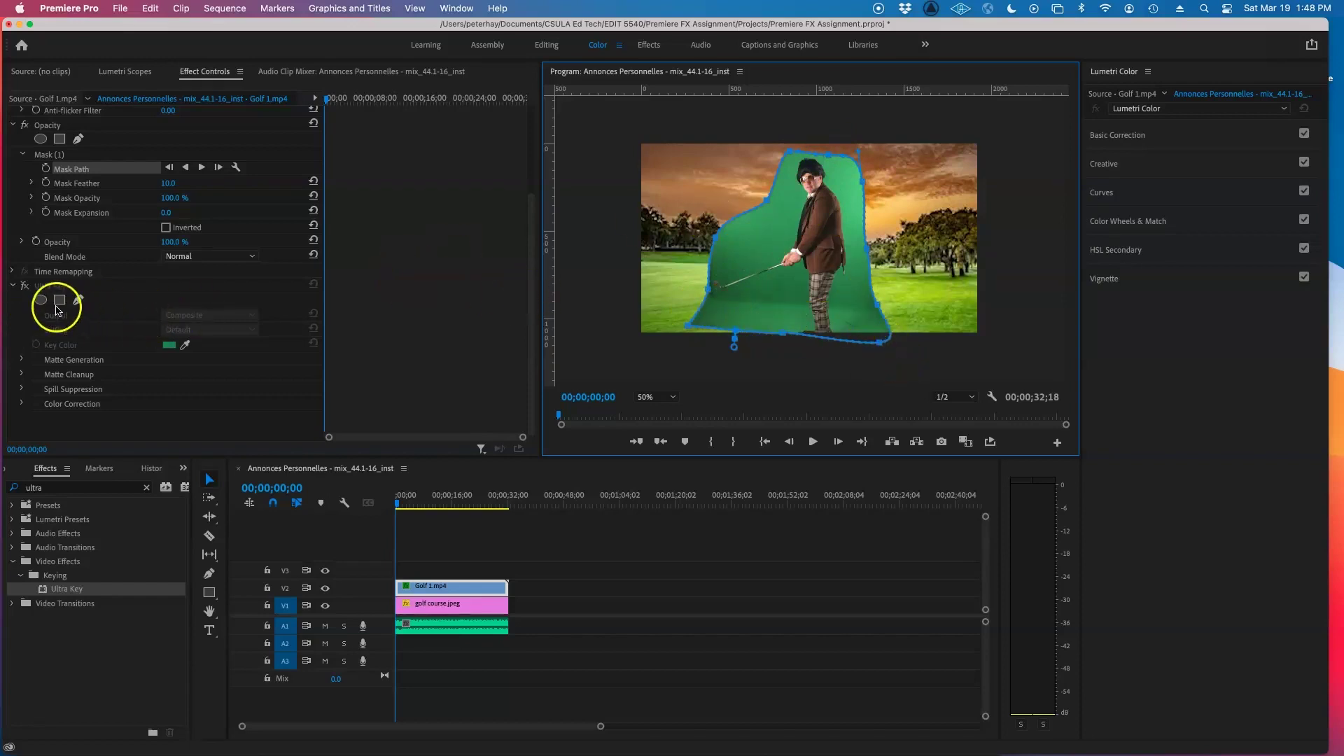
left_click(24, 288)
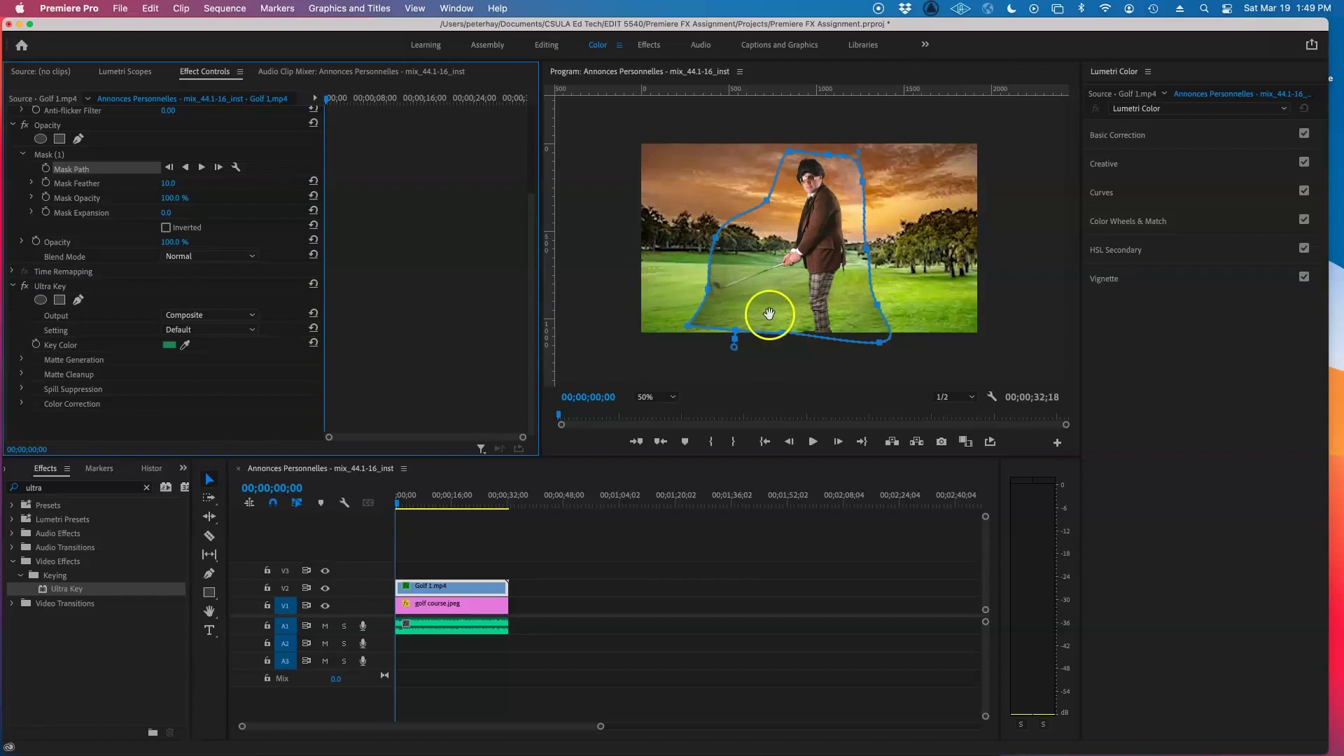
left_click(25, 286)
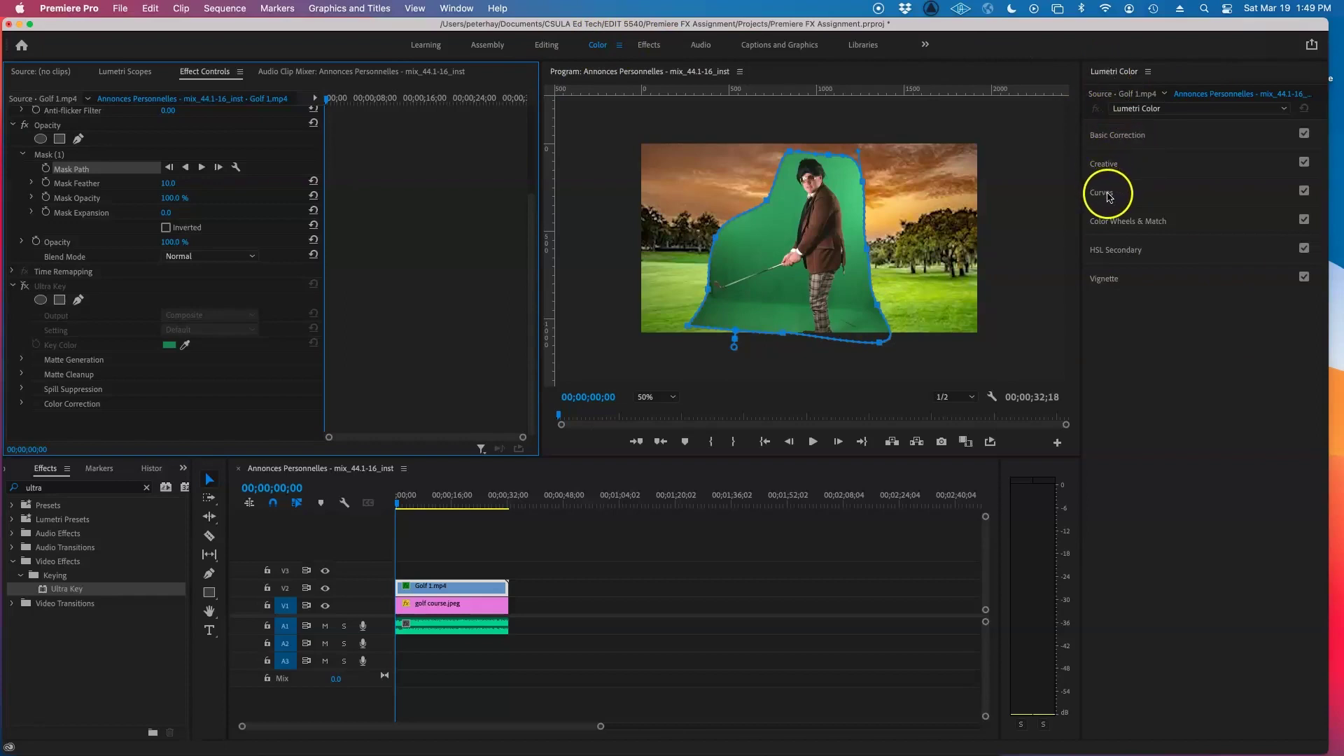
- Open HSL Secondary, sample the green screen with Set color, and enable Color/Gray preview
left_click(1109, 251)
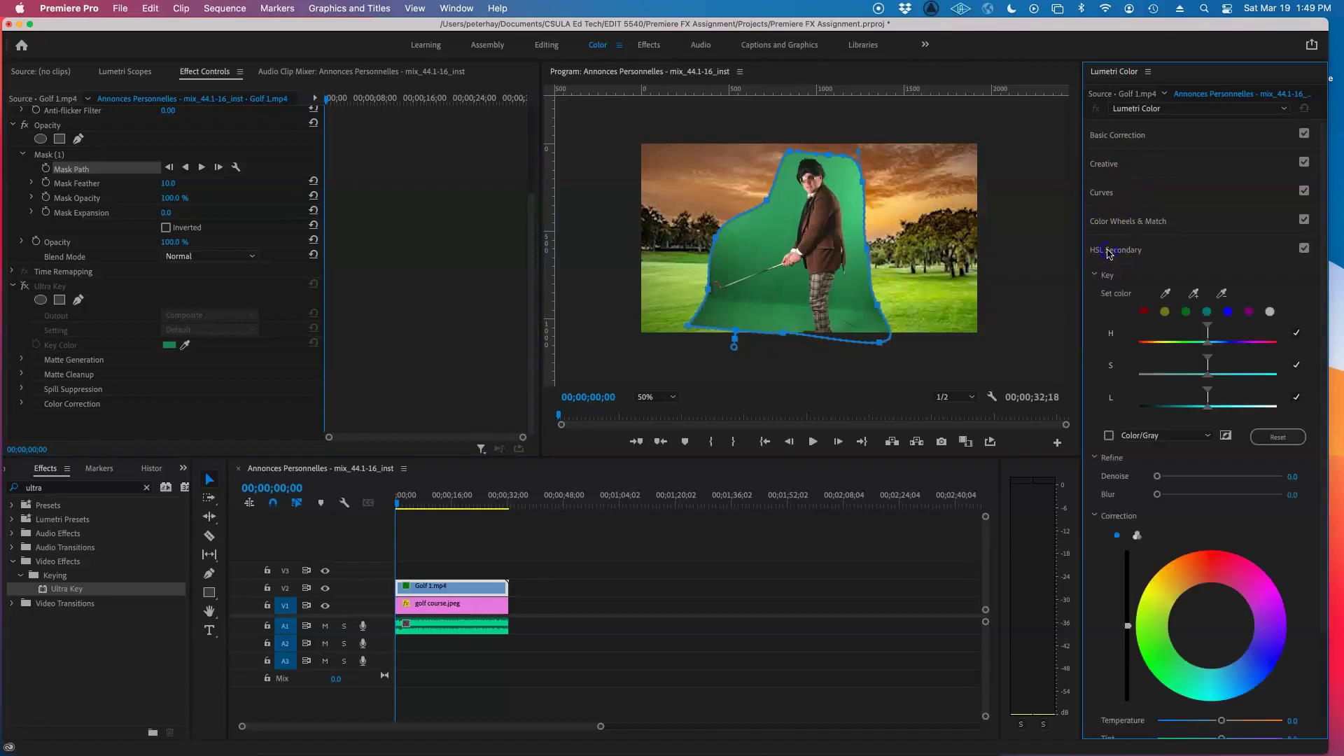
left_click(1166, 294)
left_click_drag(1166, 295, 778, 299)
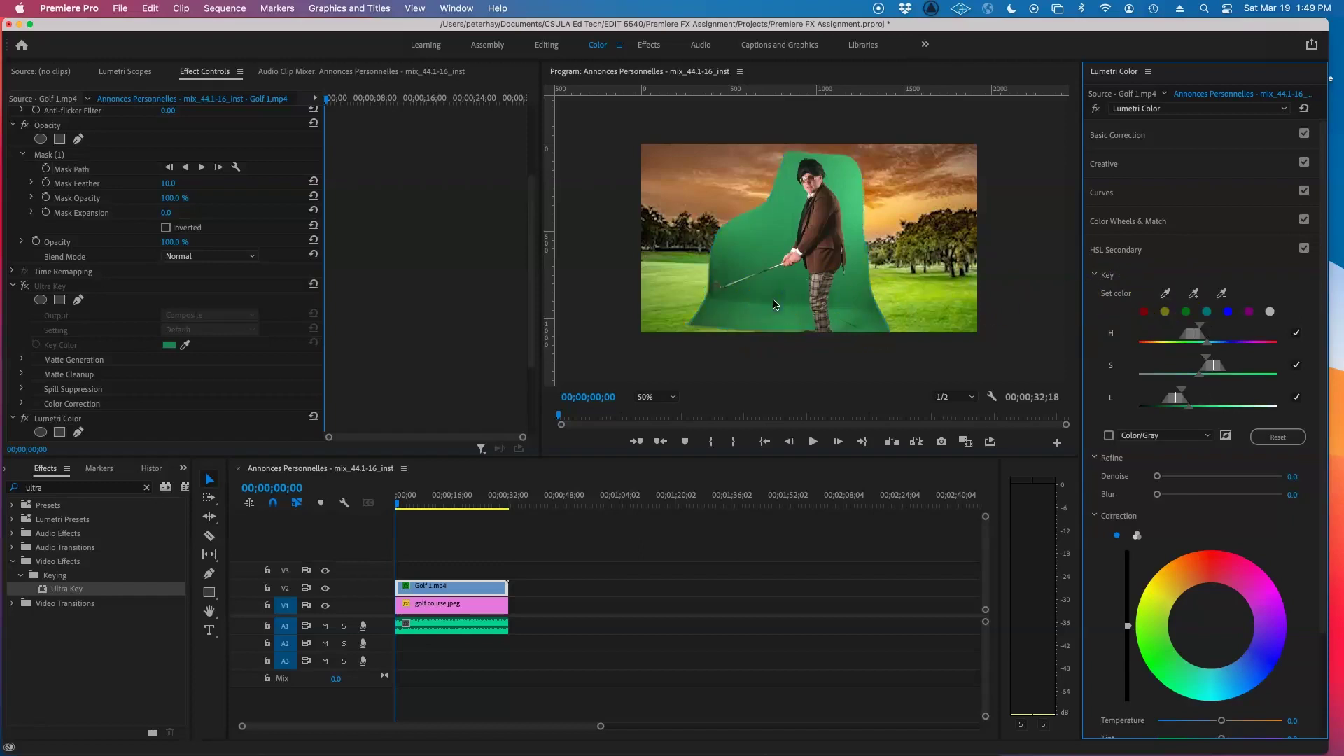
left_click(1109, 437)
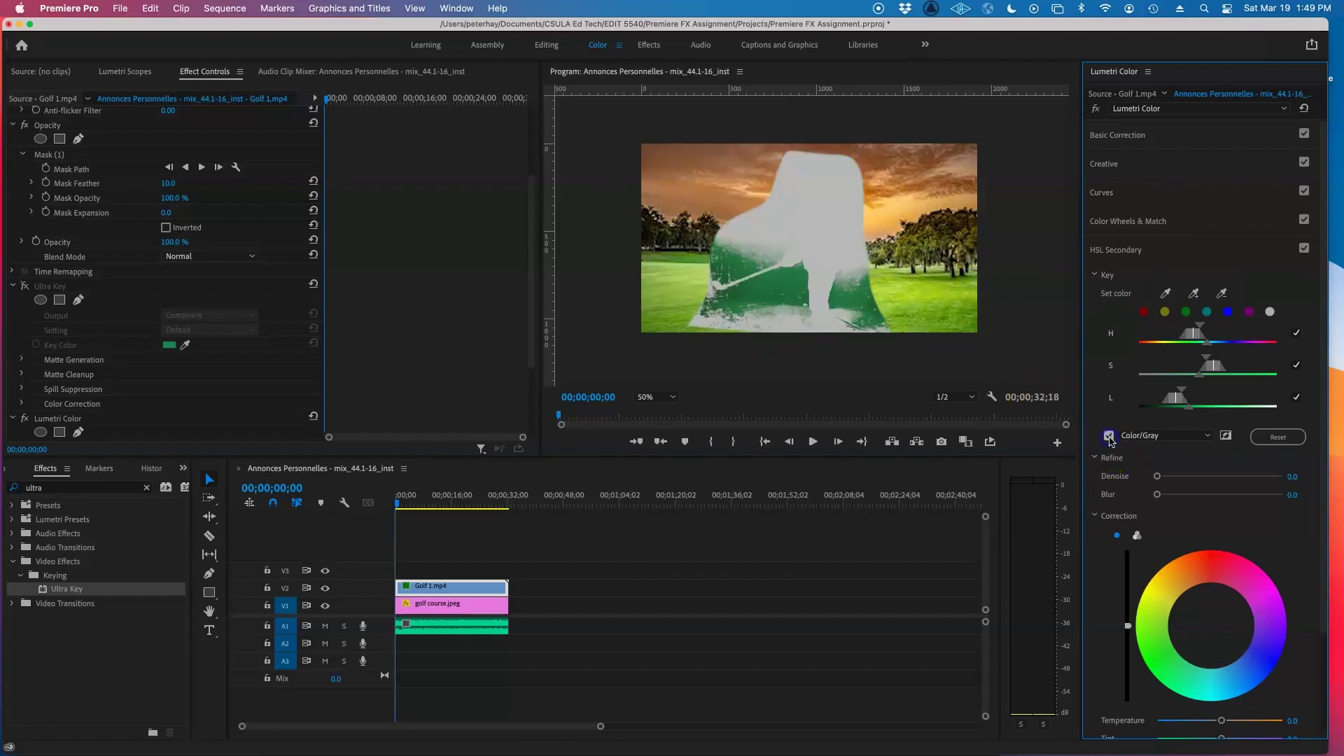
- Add the upper and lower-left green areas to the key with the add eyedropper
left_click(1195, 295)
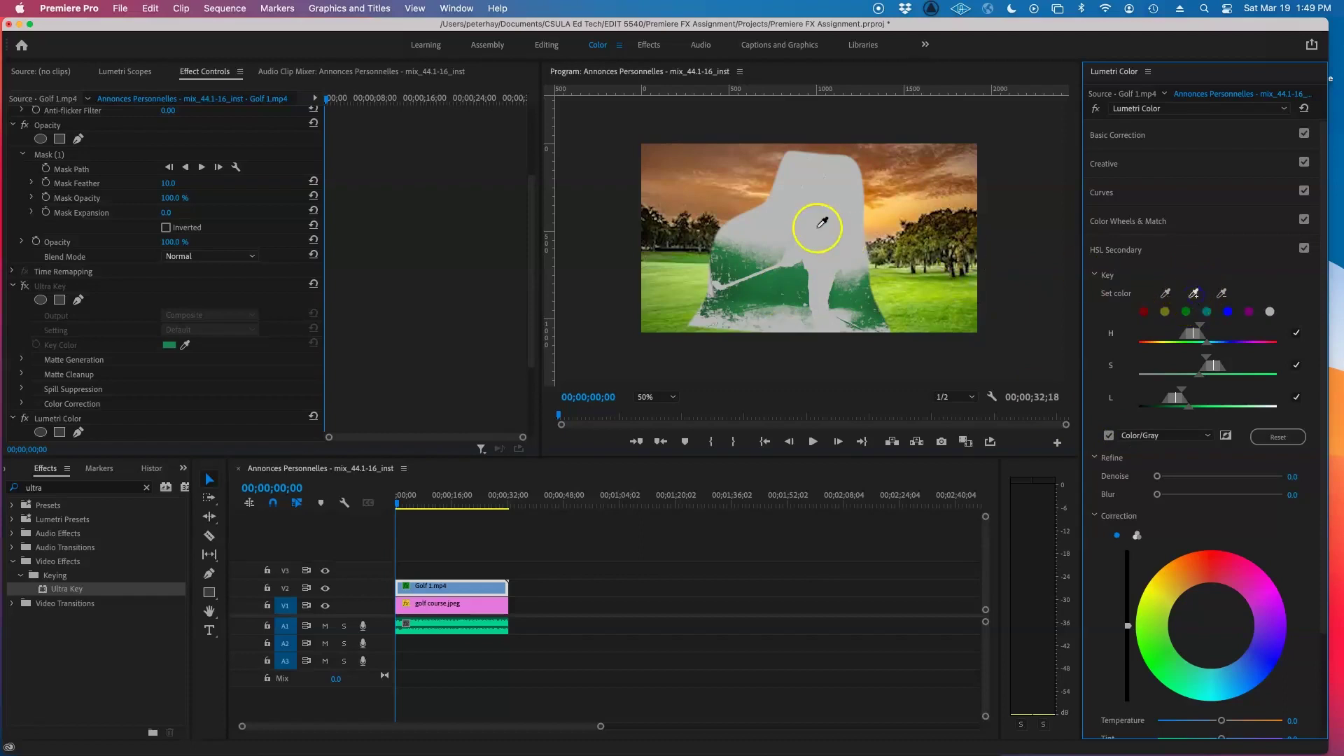
left_click(785, 182)
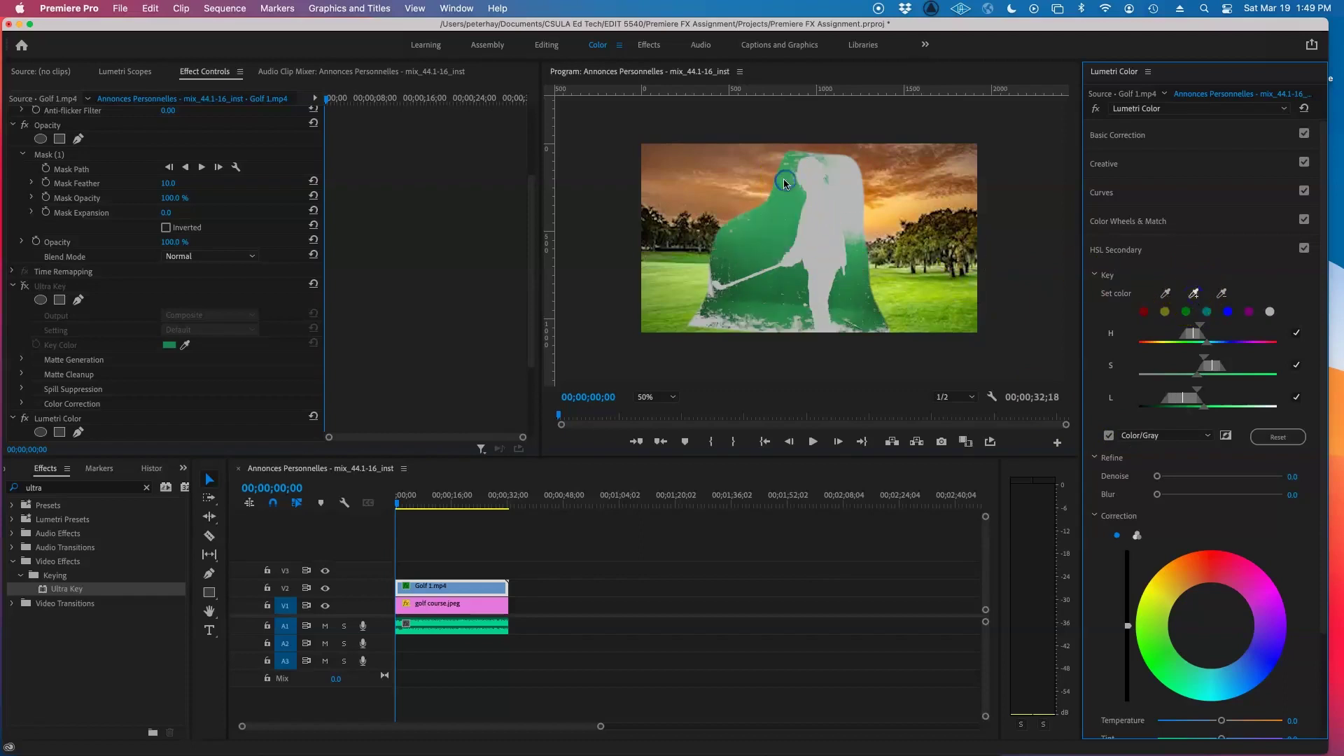
left_click(1194, 295)
left_click_drag(836, 216, 850, 185)
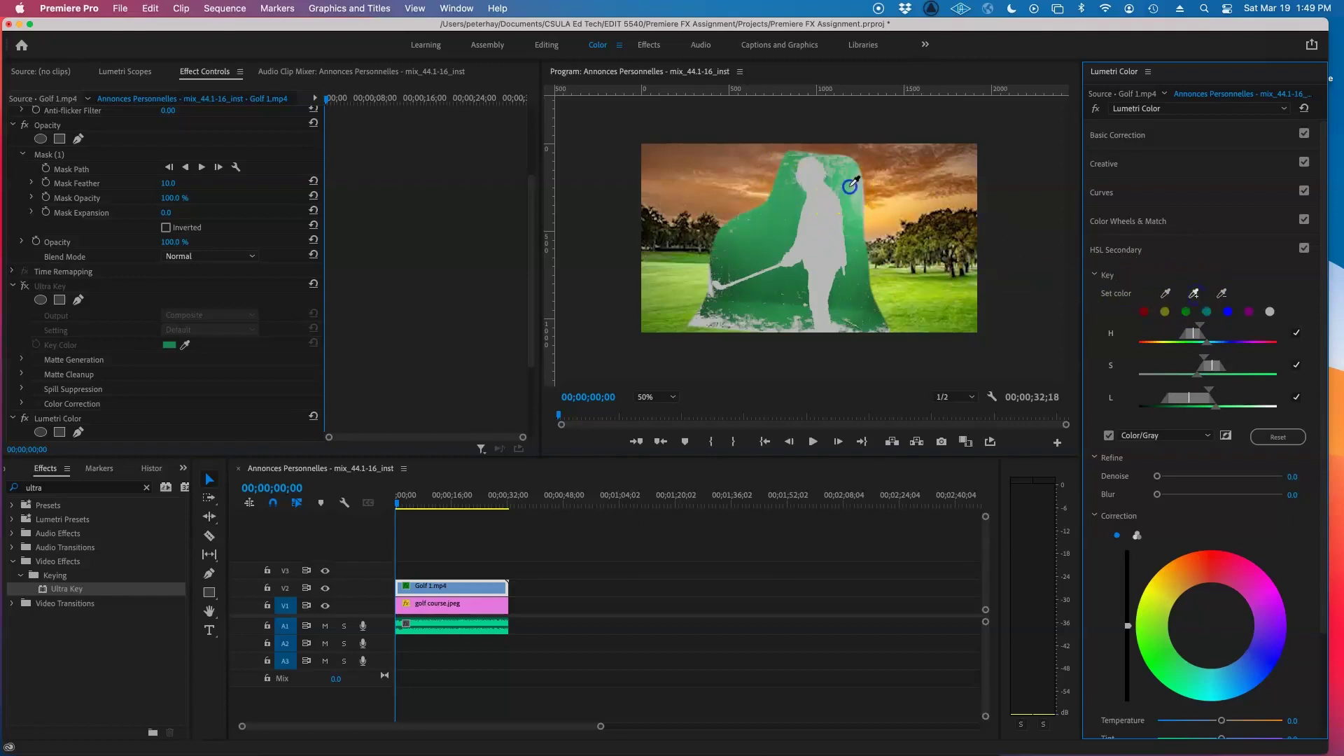
left_click(1194, 294)
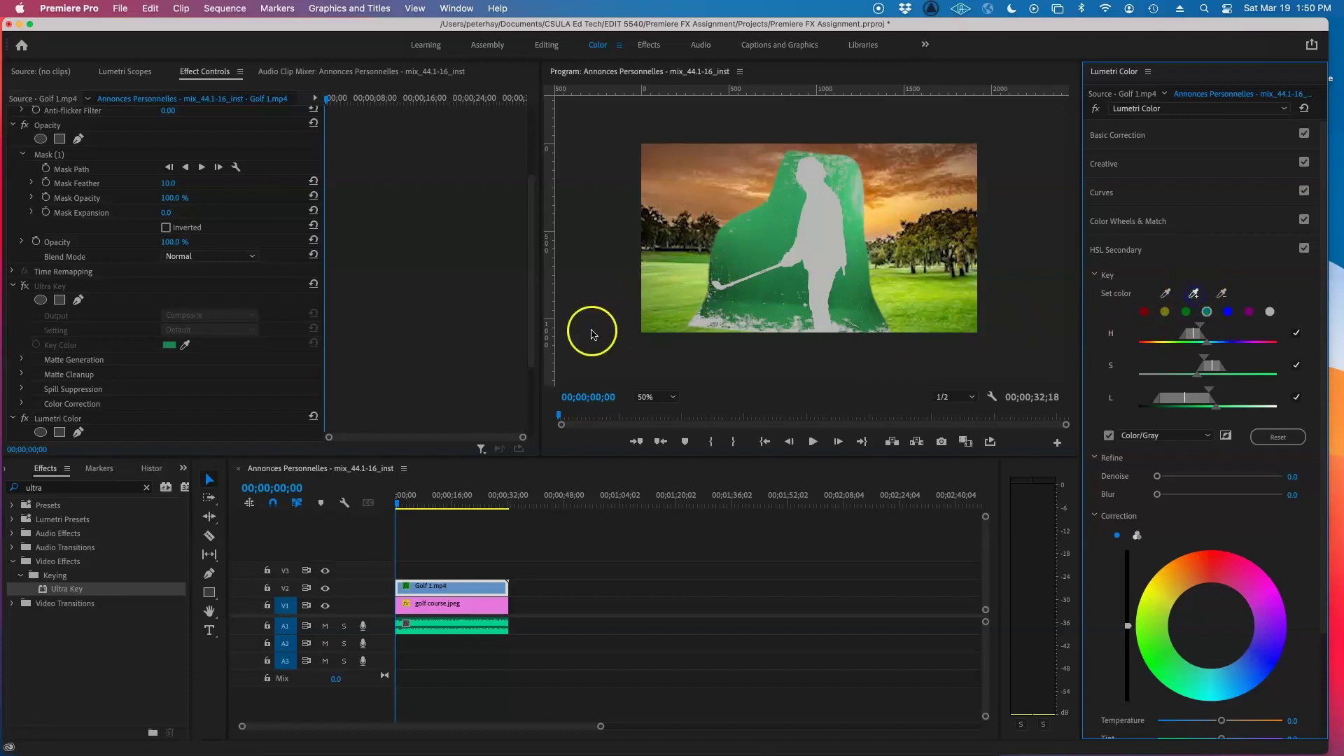
left_click(700, 321)
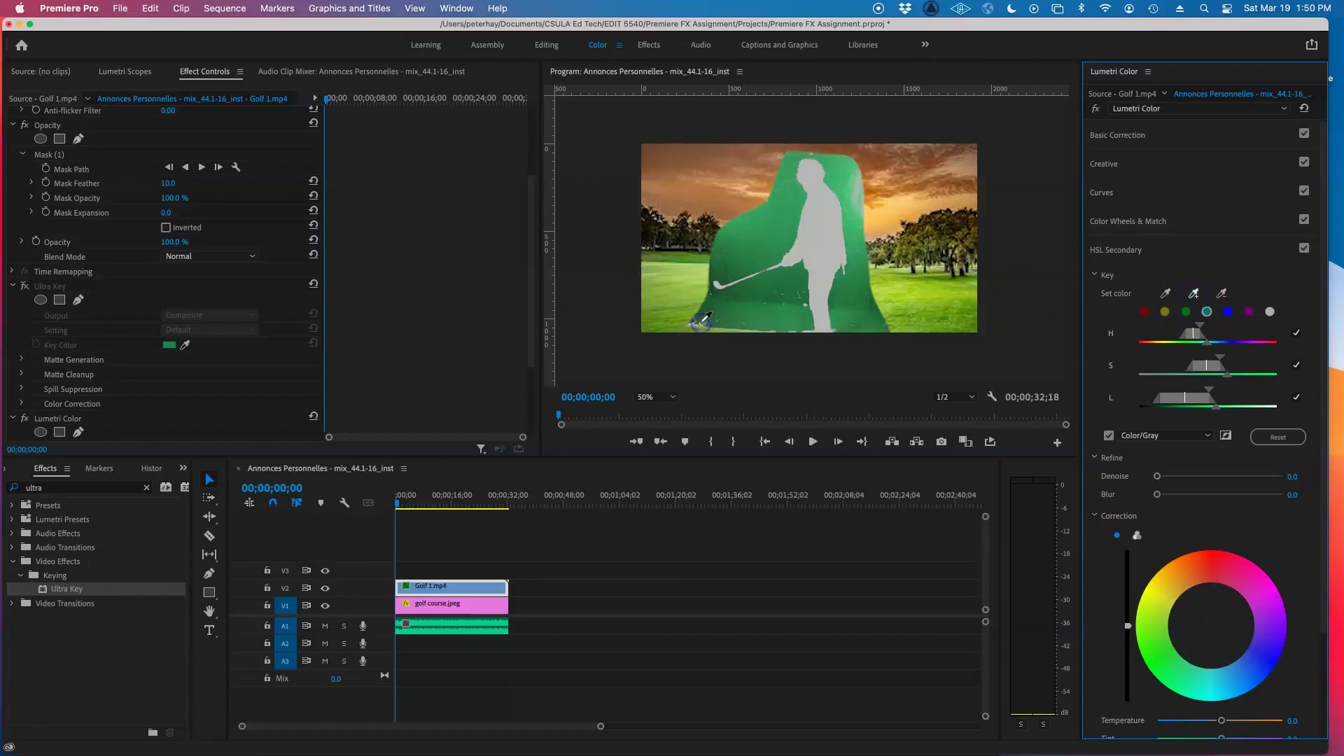
- Sweep the remaining green, including near the golfer's legs, into the key
left_click(1194, 294)
left_click(805, 308)
left_click_drag(806, 308, 697, 326)
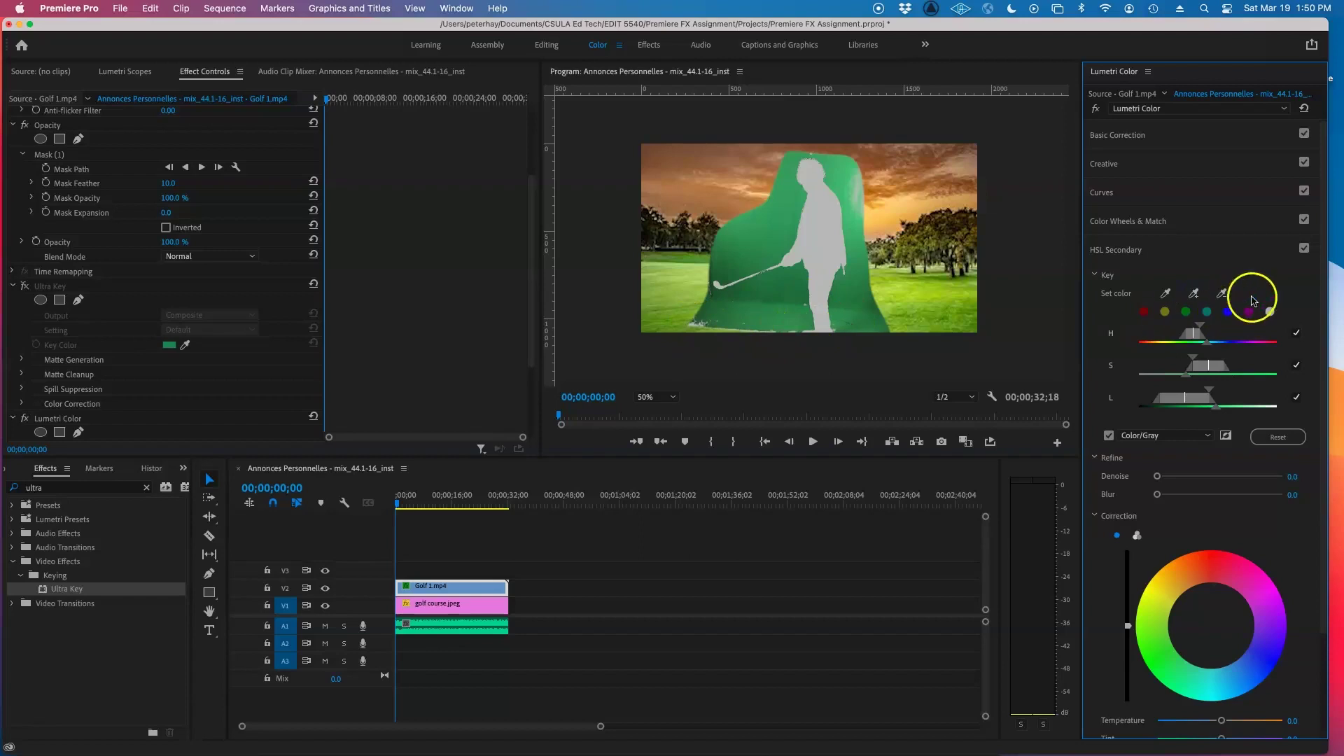
left_click(1193, 294)
left_click_drag(613, 318, 695, 326)
left_click(875, 328)
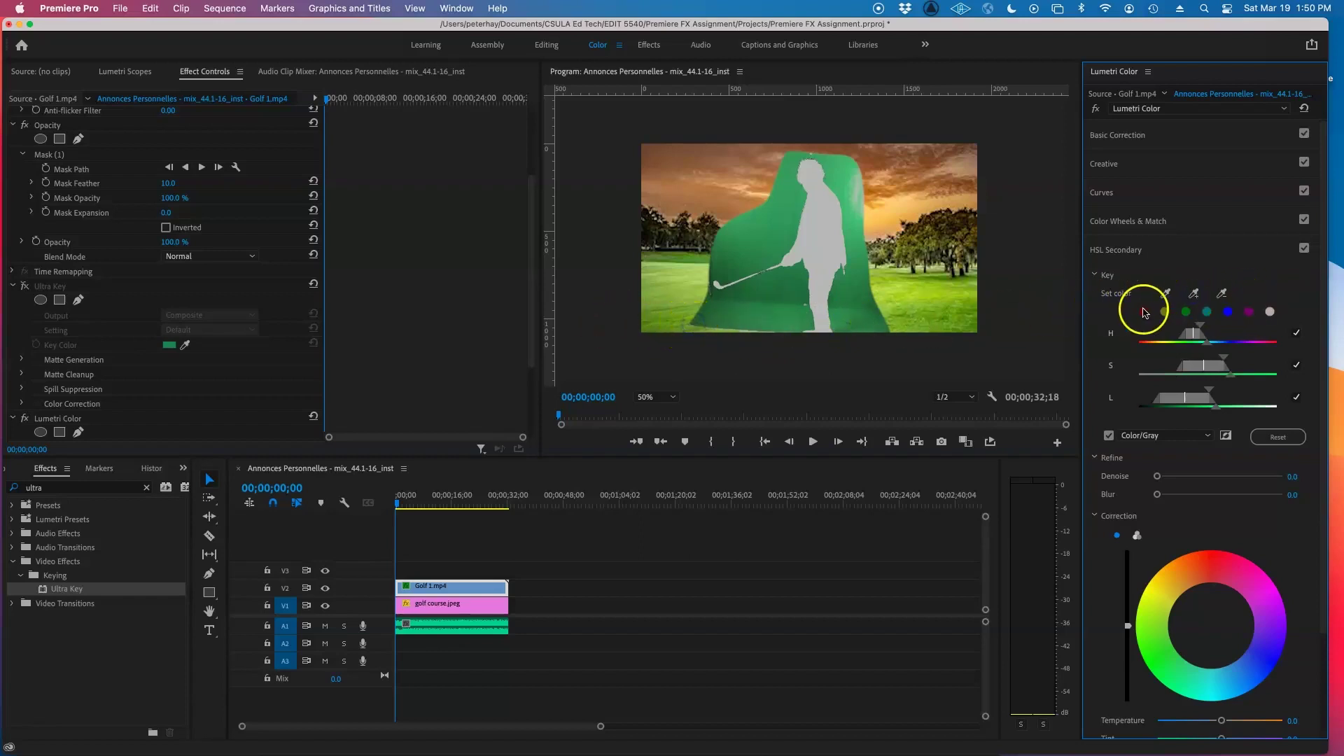
left_click(1194, 293)
left_click_drag(779, 334, 802, 301)
left_click(1214, 303)
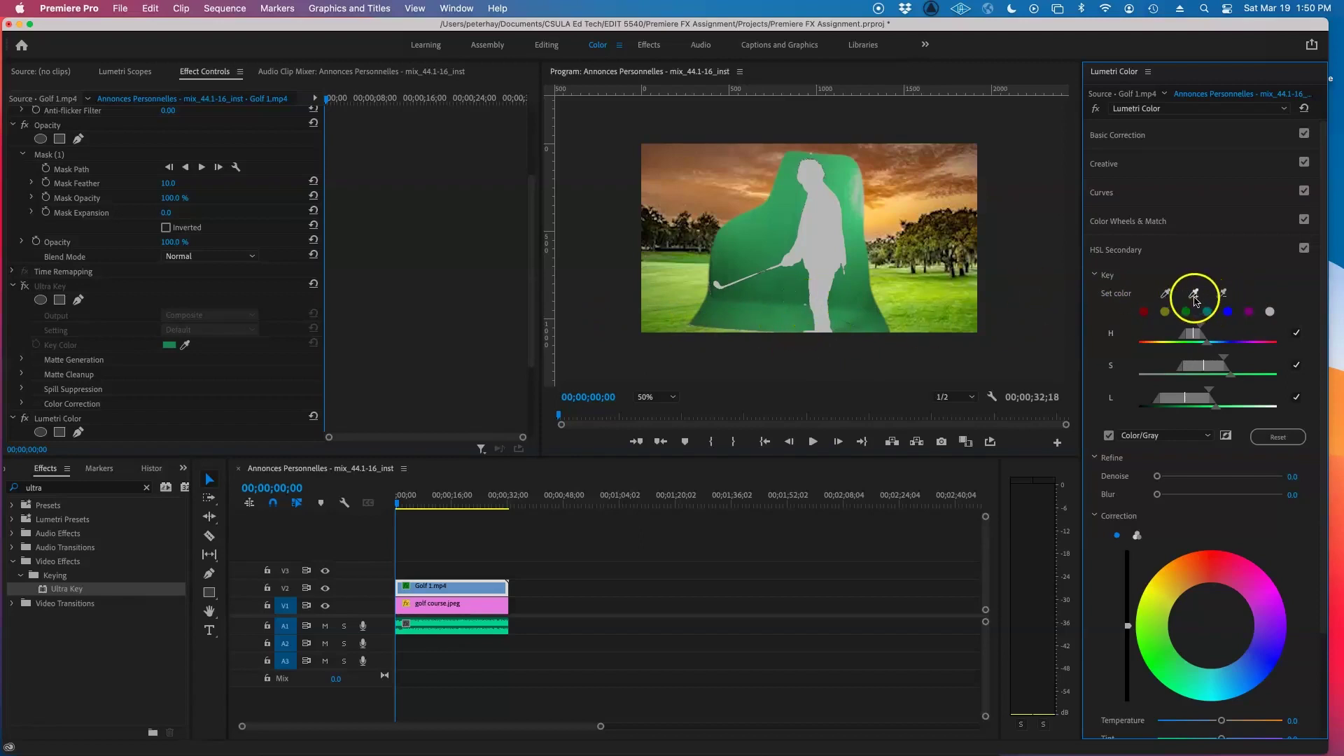
left_click(1195, 294)
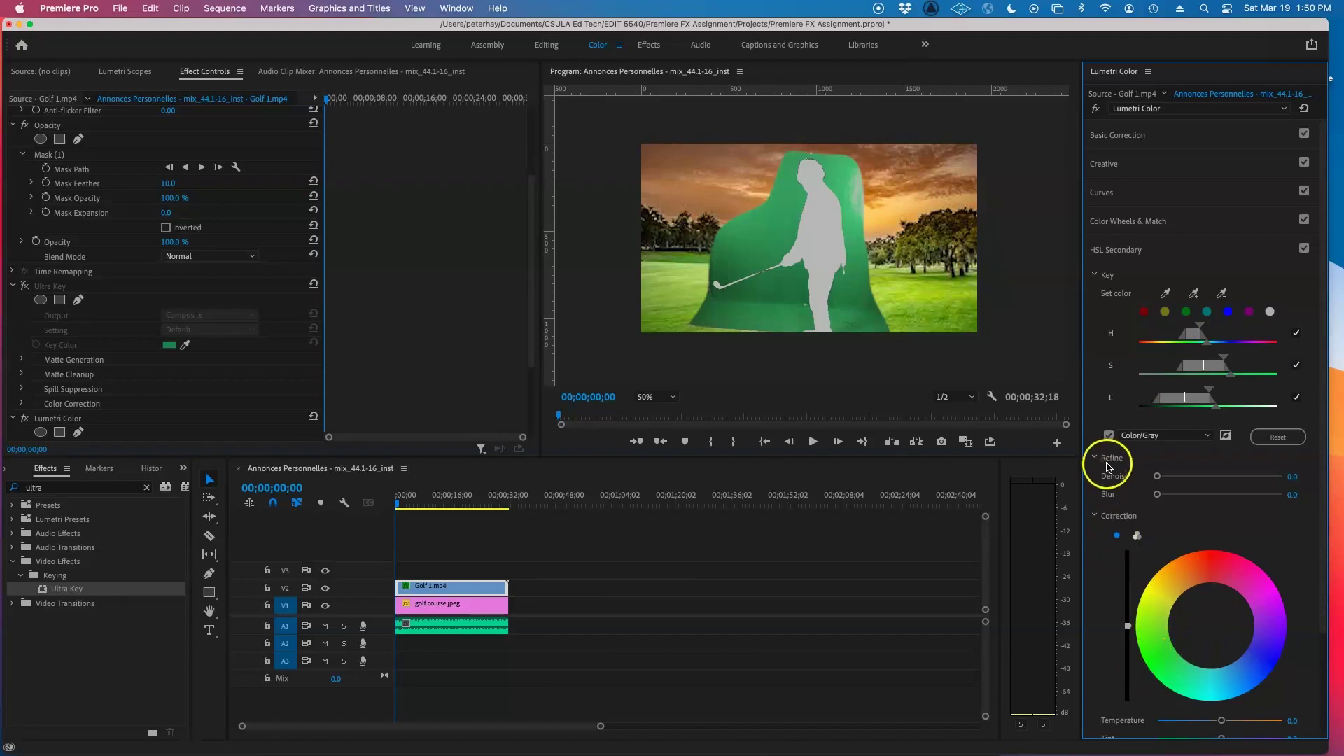
- Switch the correction to three-way wheels and shift the Shadows wheel colour
left_click(1138, 537)
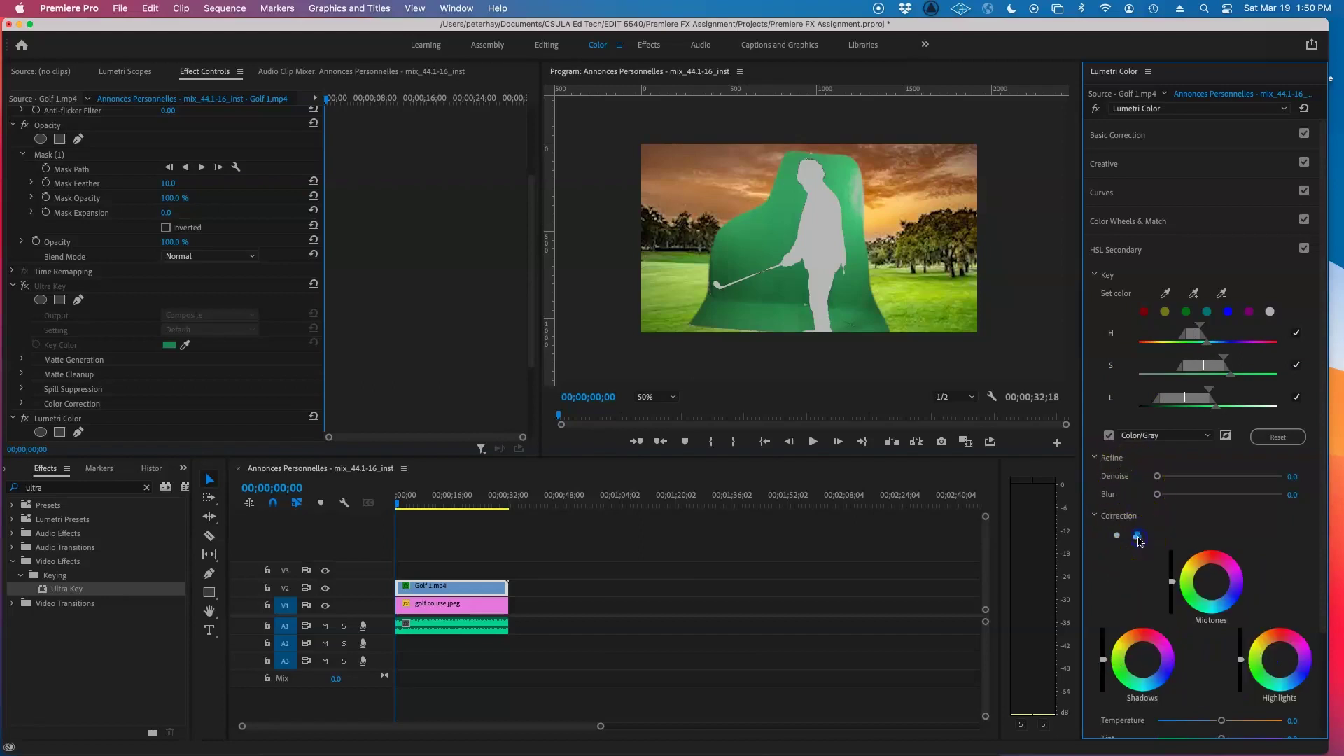
left_click(1140, 538)
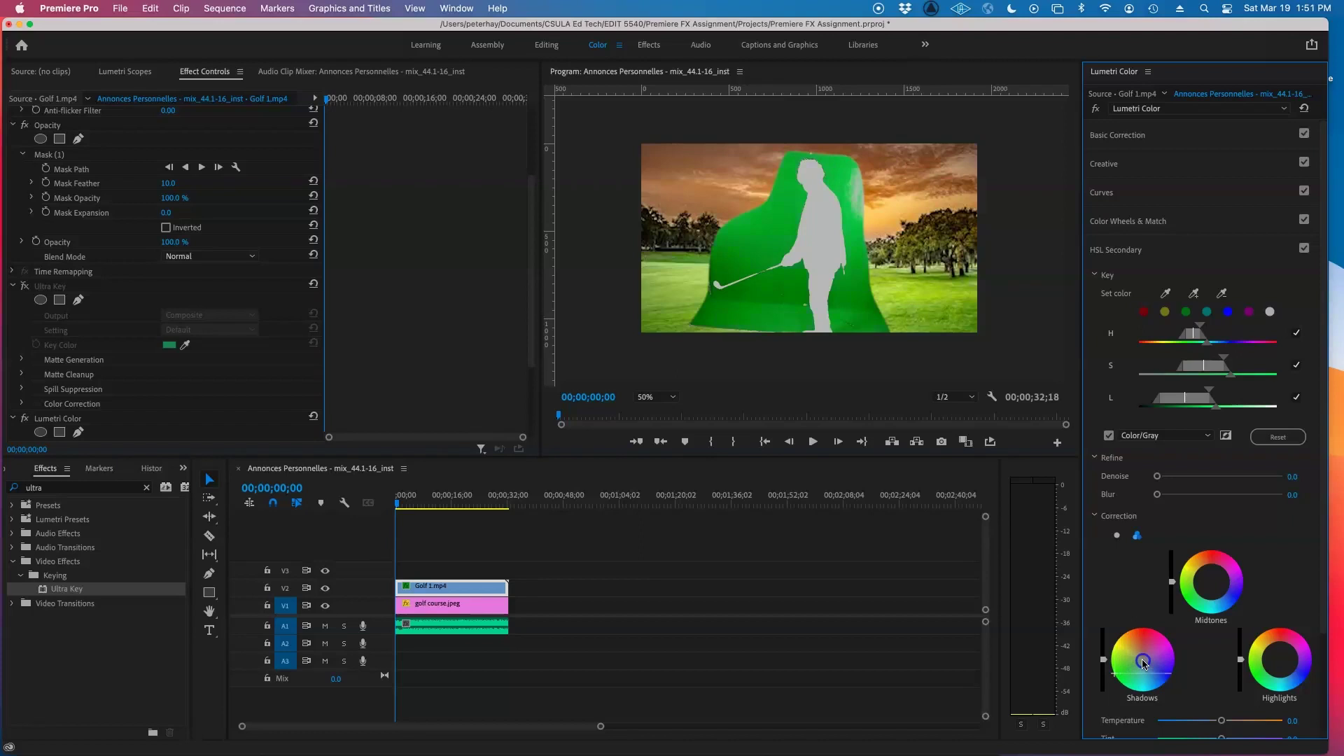
left_click_drag(1143, 647, 1105, 662)
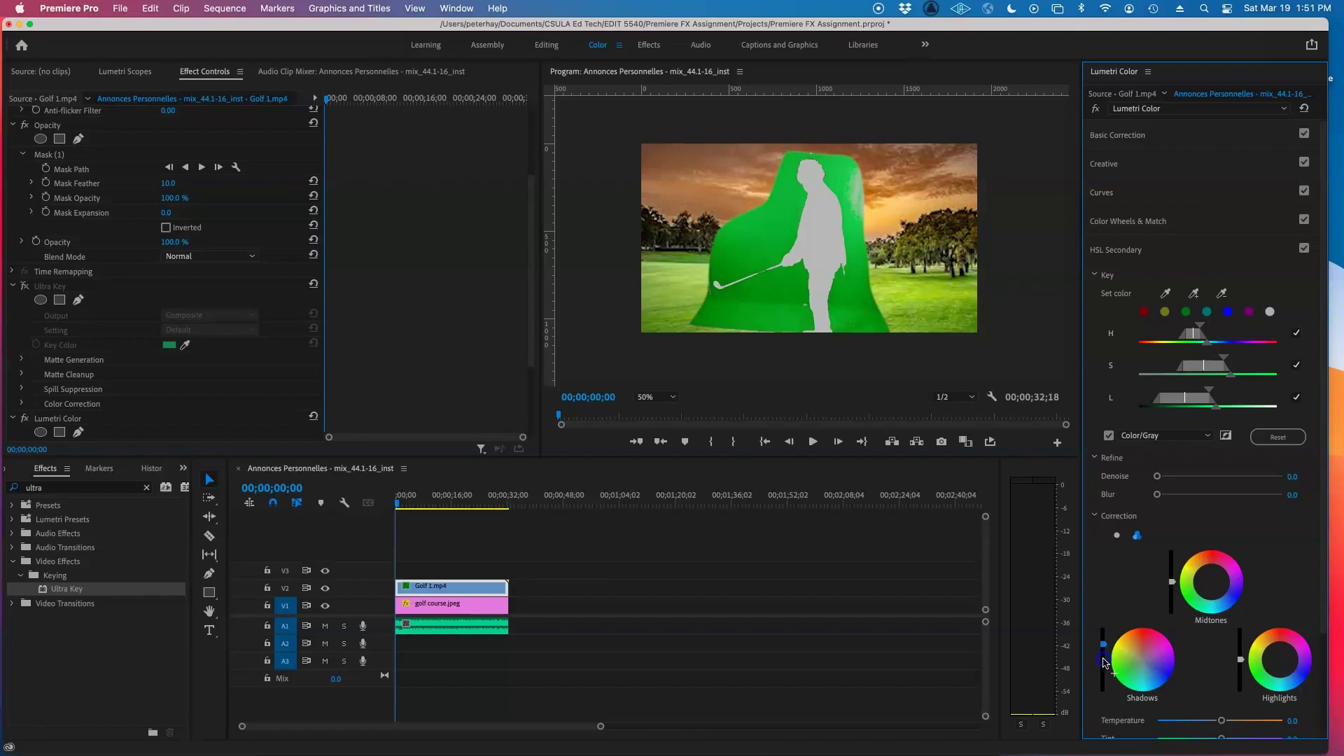
scroll(1104, 662, "up", 2)
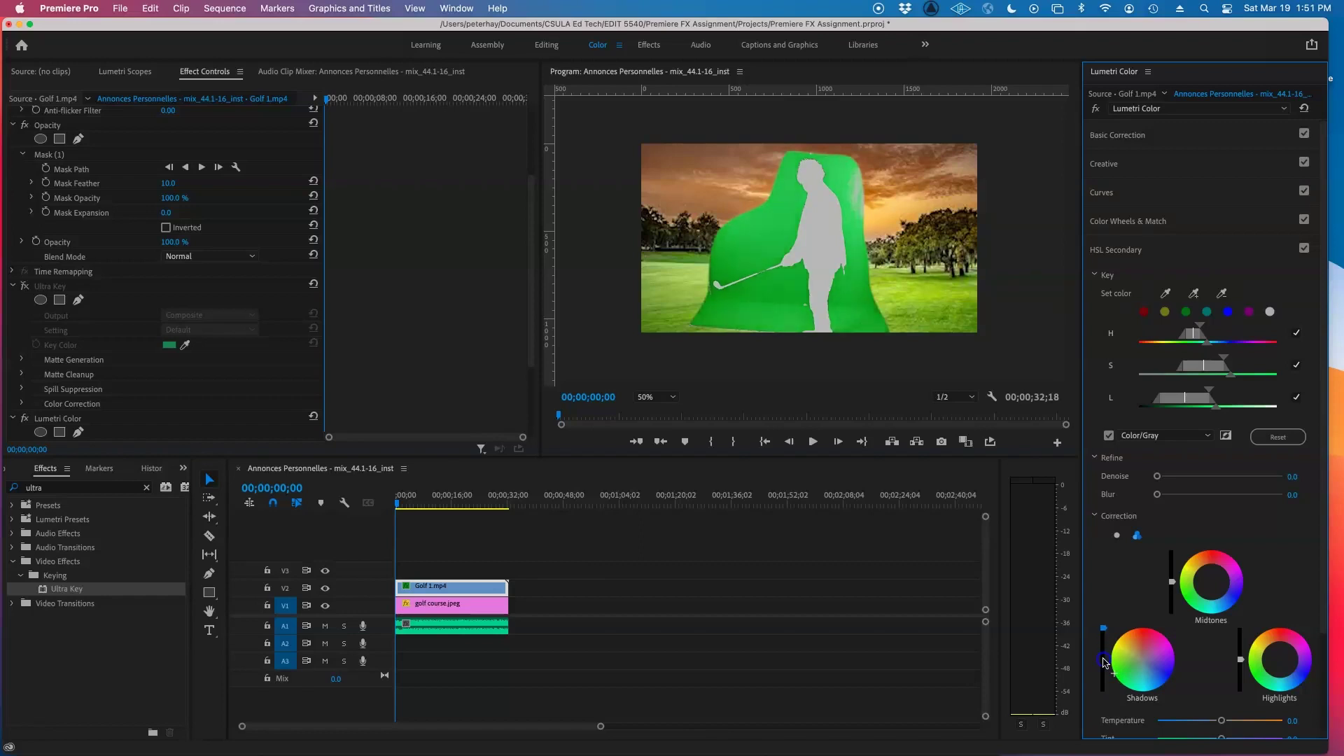
scroll(1104, 662, "down", 1)
scroll(1104, 662, "down", 3)
scroll(1105, 662, "down", 3)
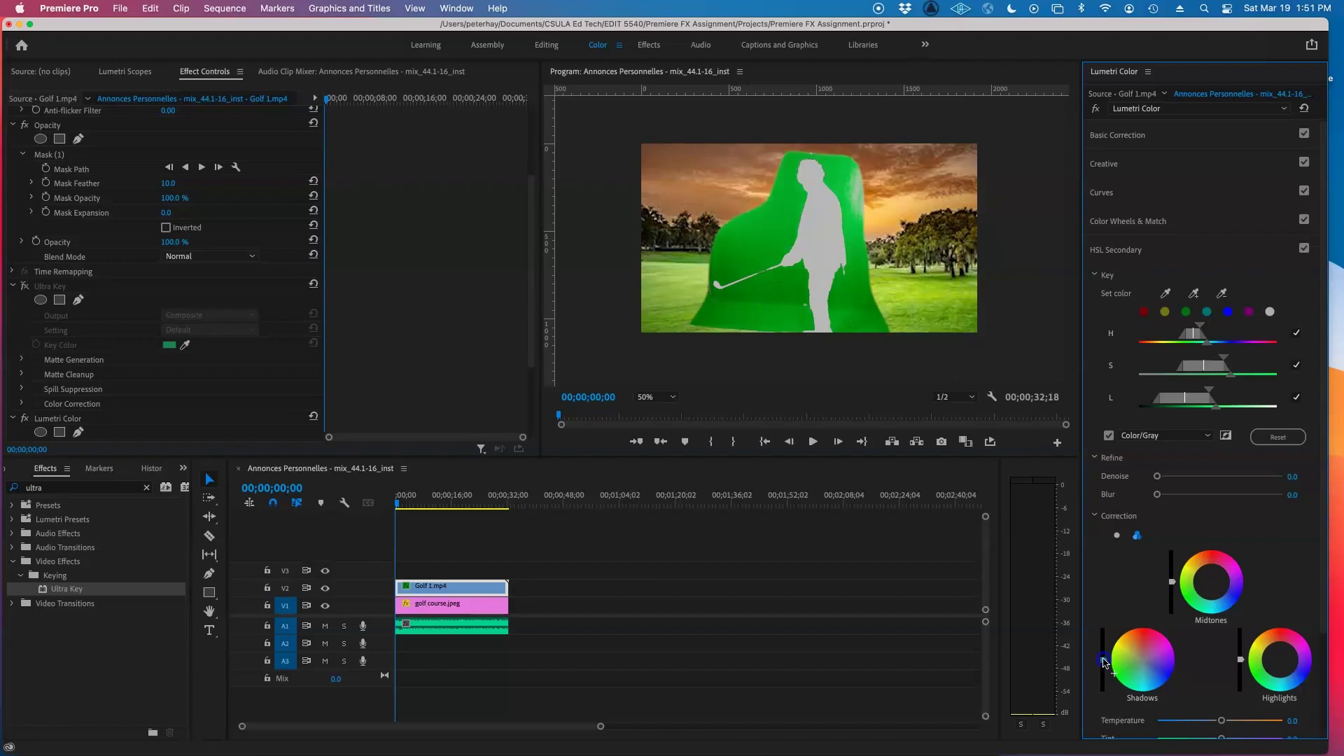
- Raise the Shadows and Midtones sliders, then turn Ultra Key back on
left_click(1194, 294)
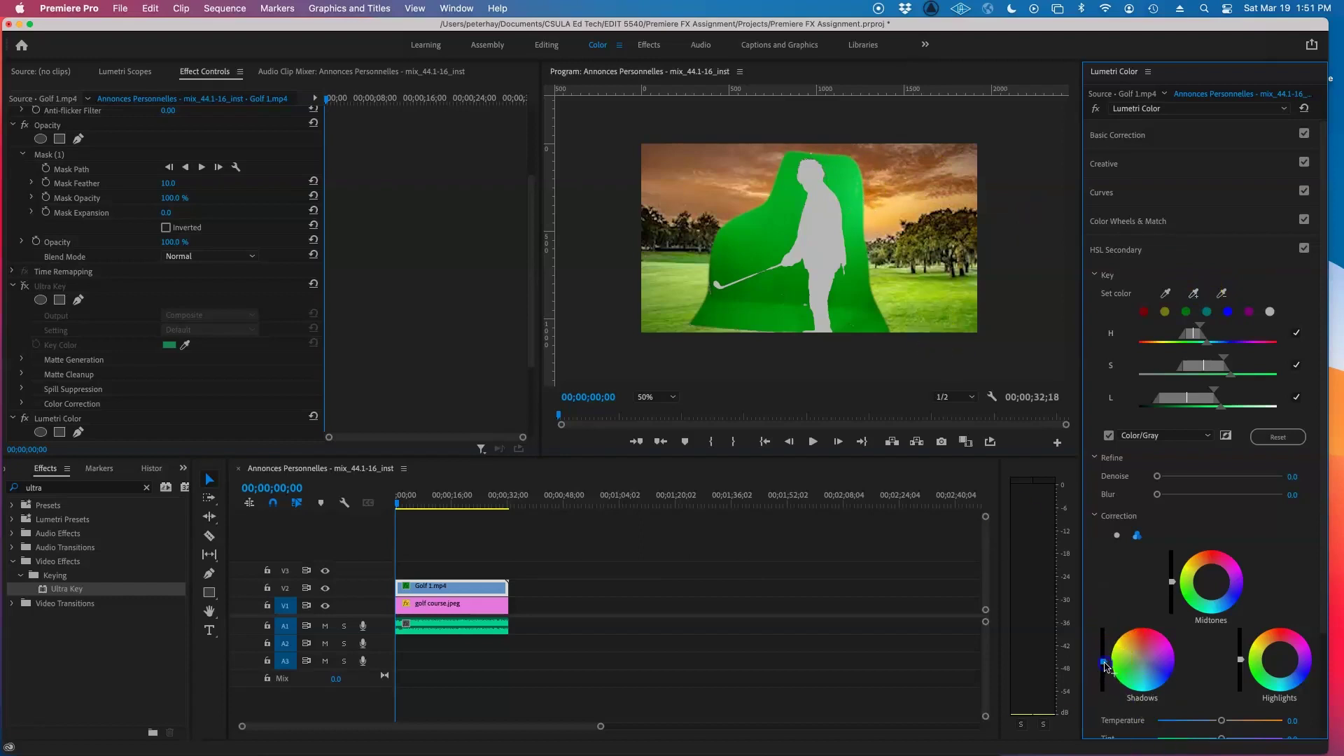
left_click_drag(1106, 667, 1106, 667)
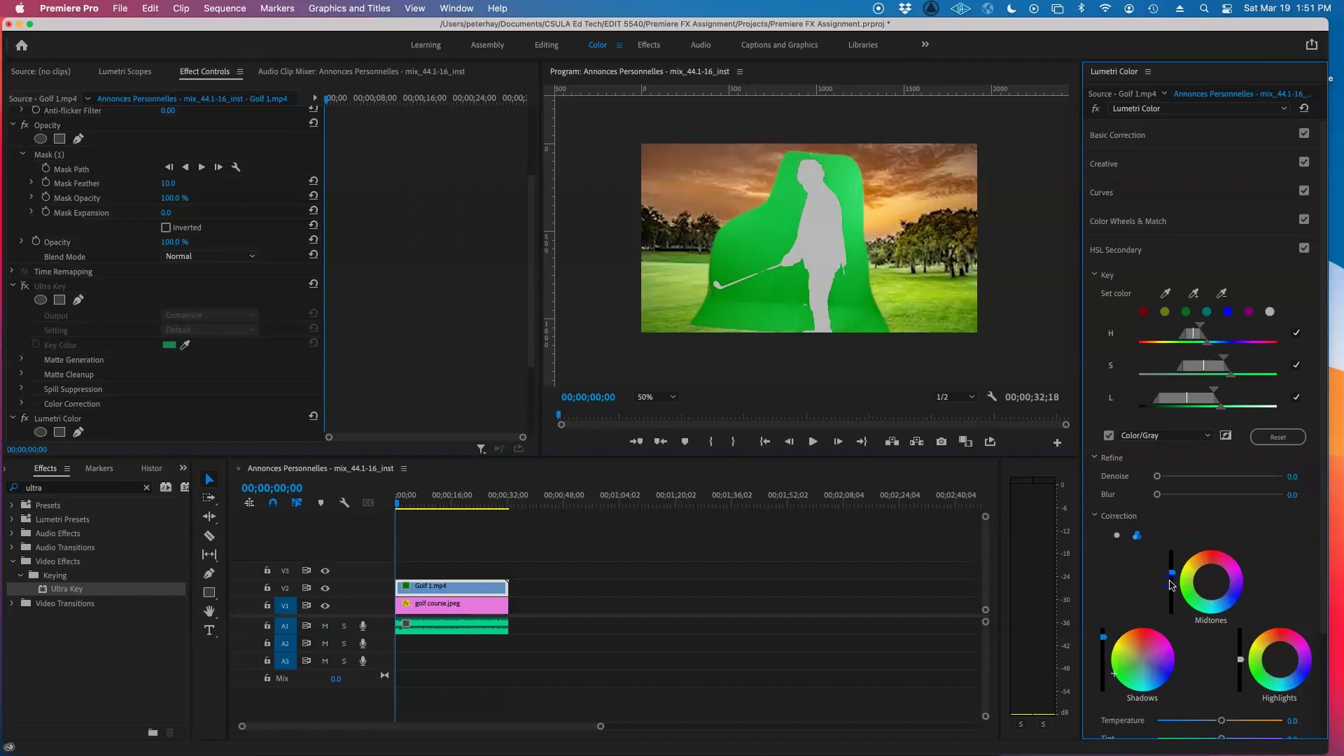
left_click_drag(1171, 584, 1173, 583)
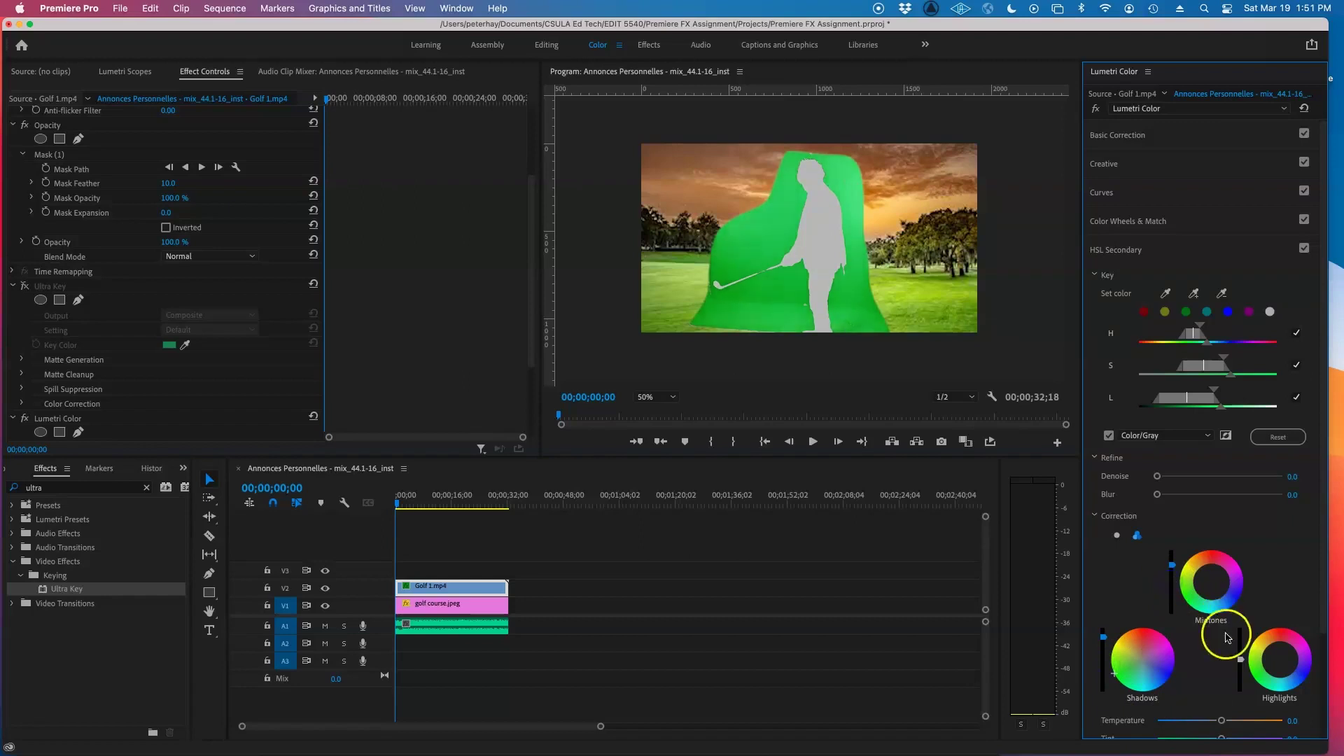
left_click(1213, 584)
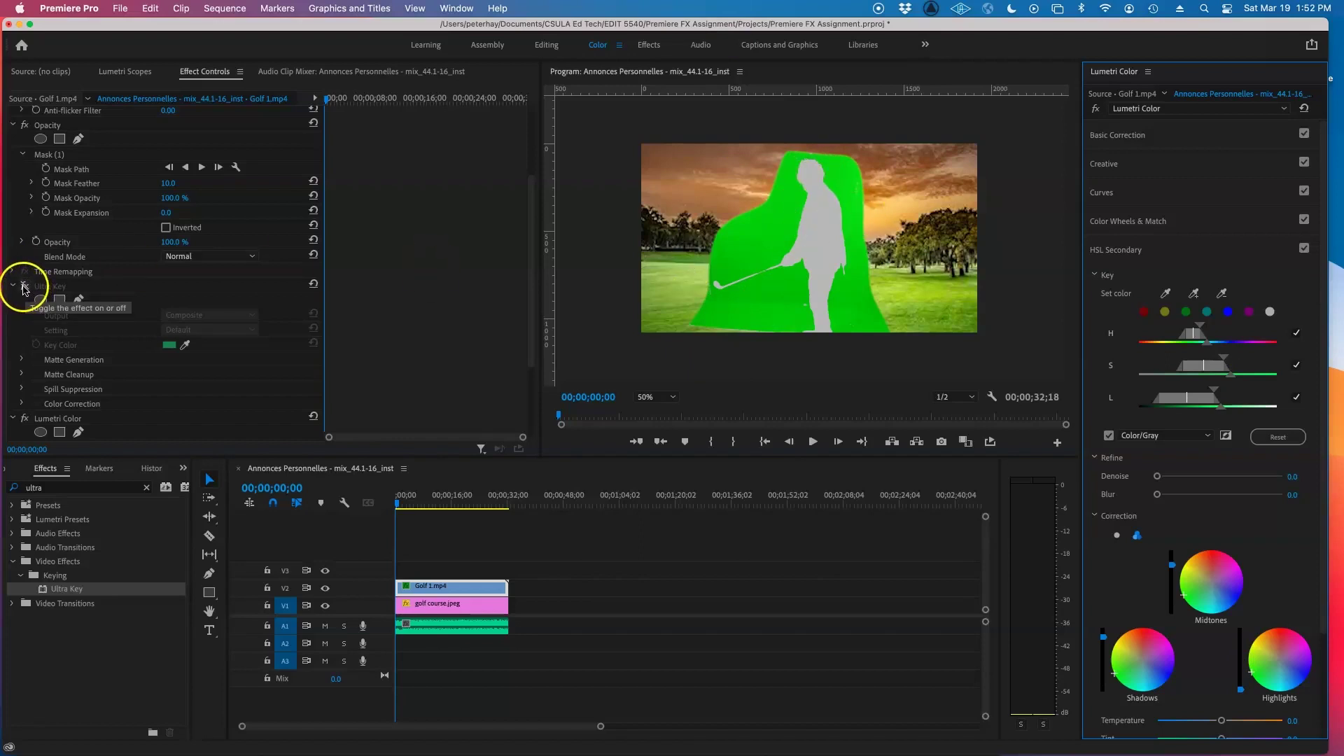
left_click(24, 287)
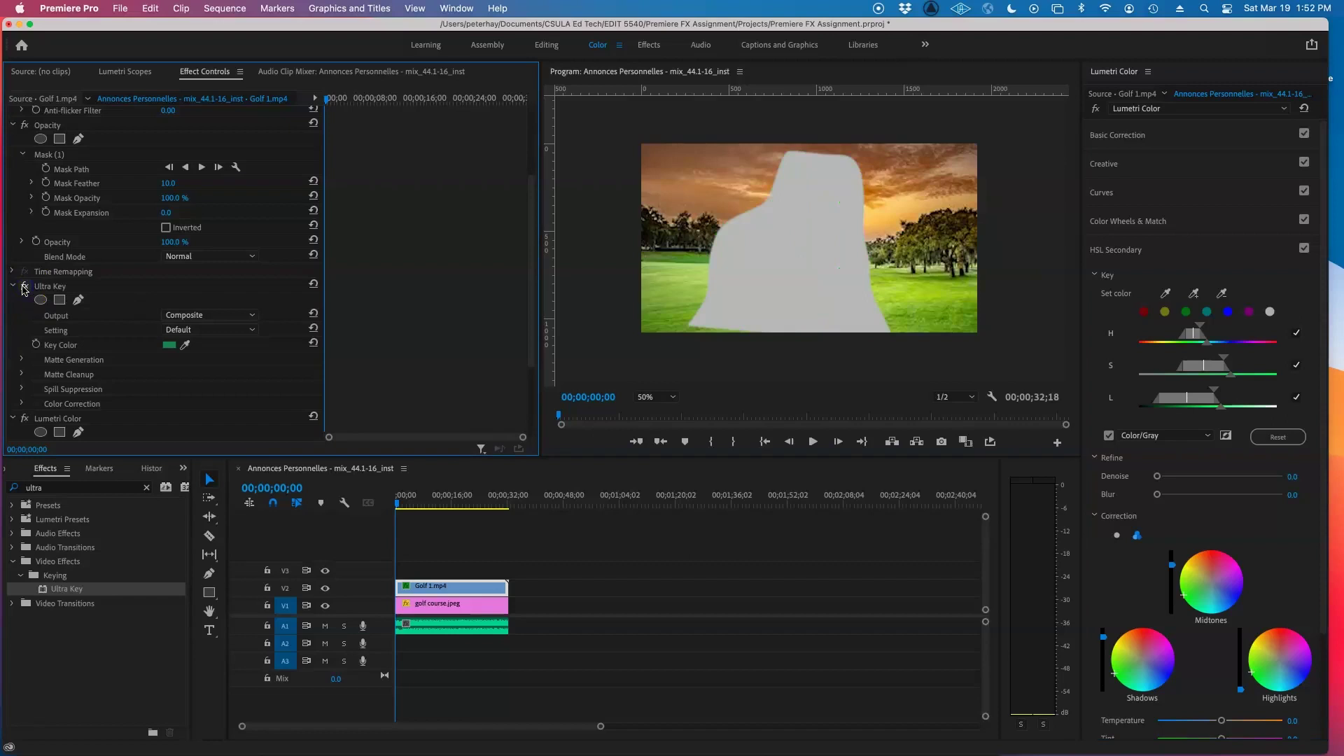
- Delete Ultra Key and drag a fresh Ultra Key onto Golf 1.mp4
left_click(45, 288)
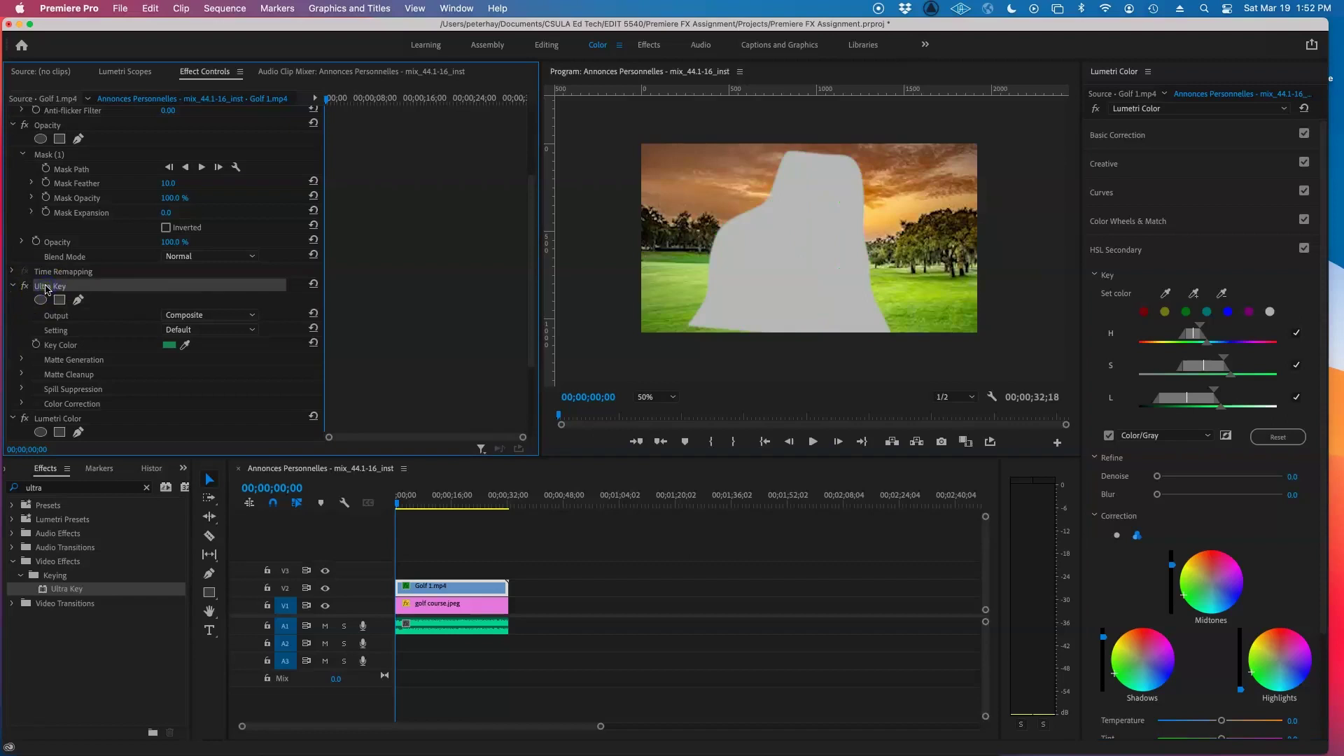
key("Delete")
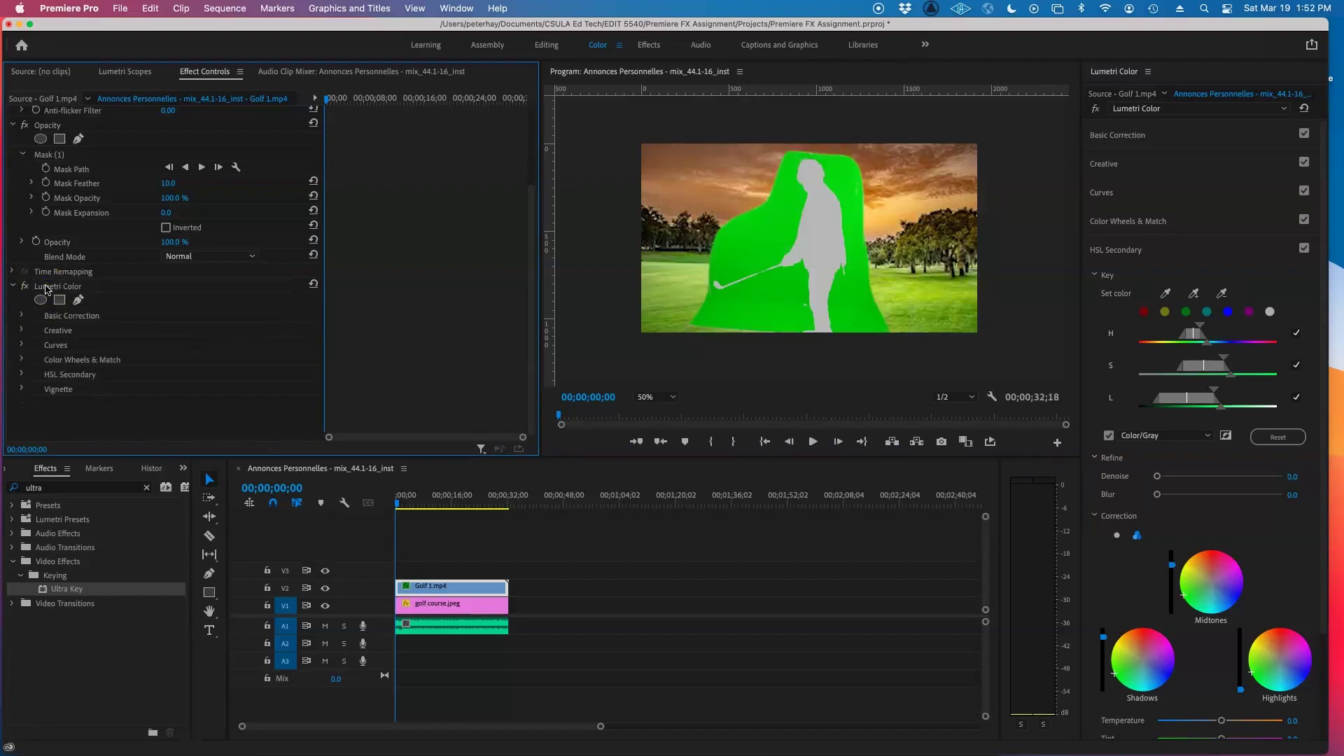
left_click(60, 590)
left_click_drag(60, 591, 448, 587)
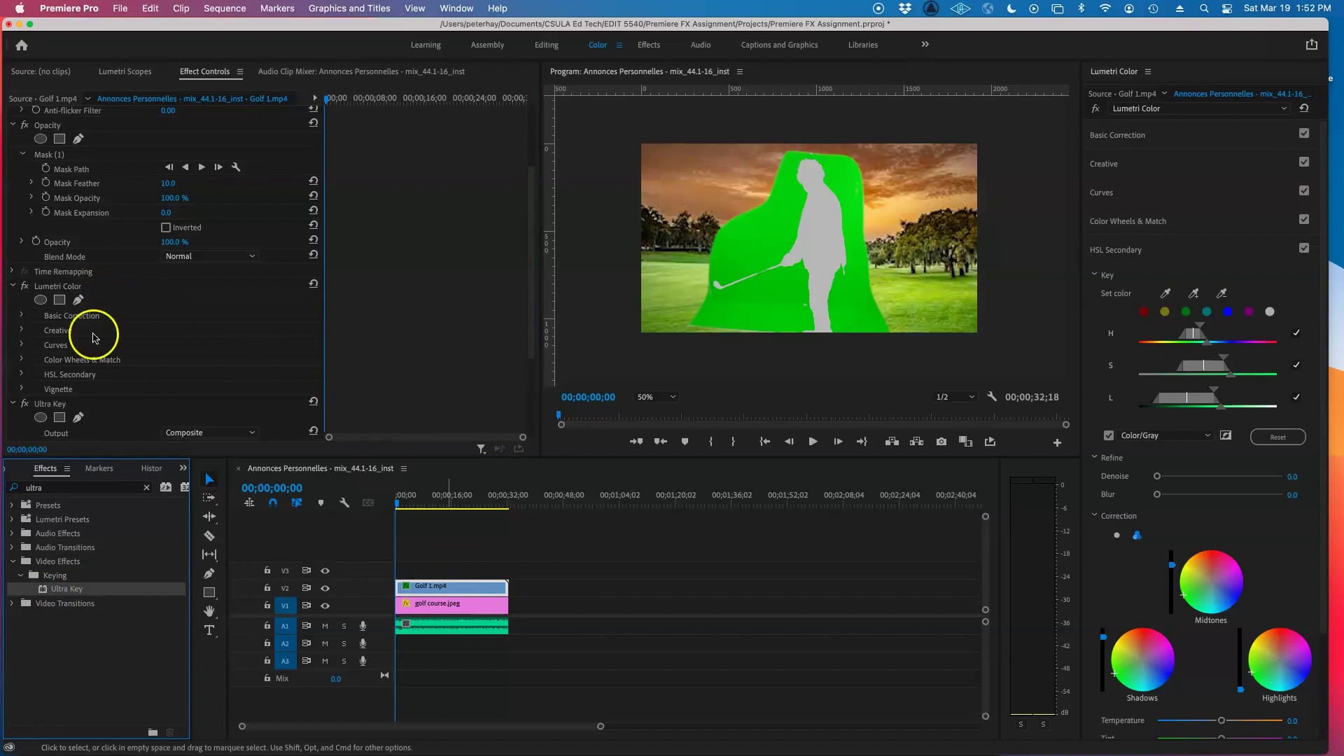
scroll(143, 394, "down", 4)
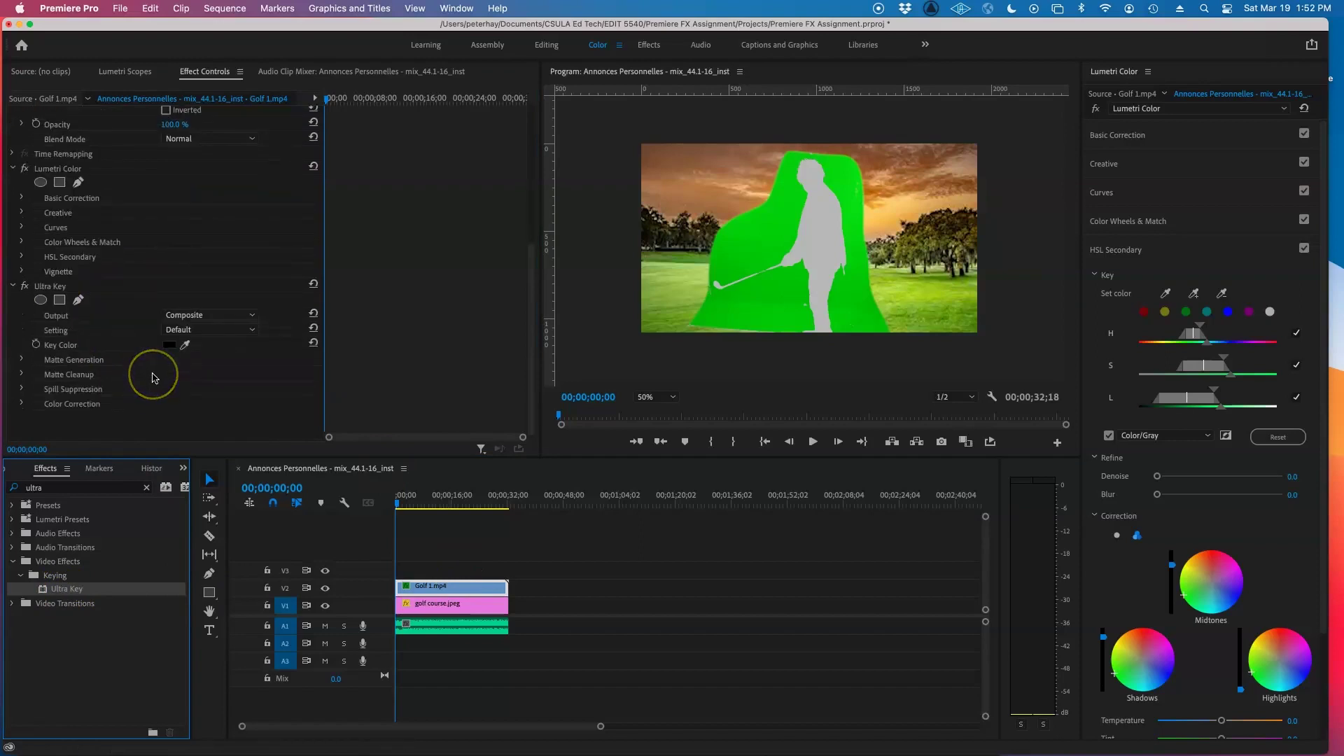
- Sample the brightened green as Key Color and turn off the Color/Gray preview
left_click(185, 345)
left_click(756, 242)
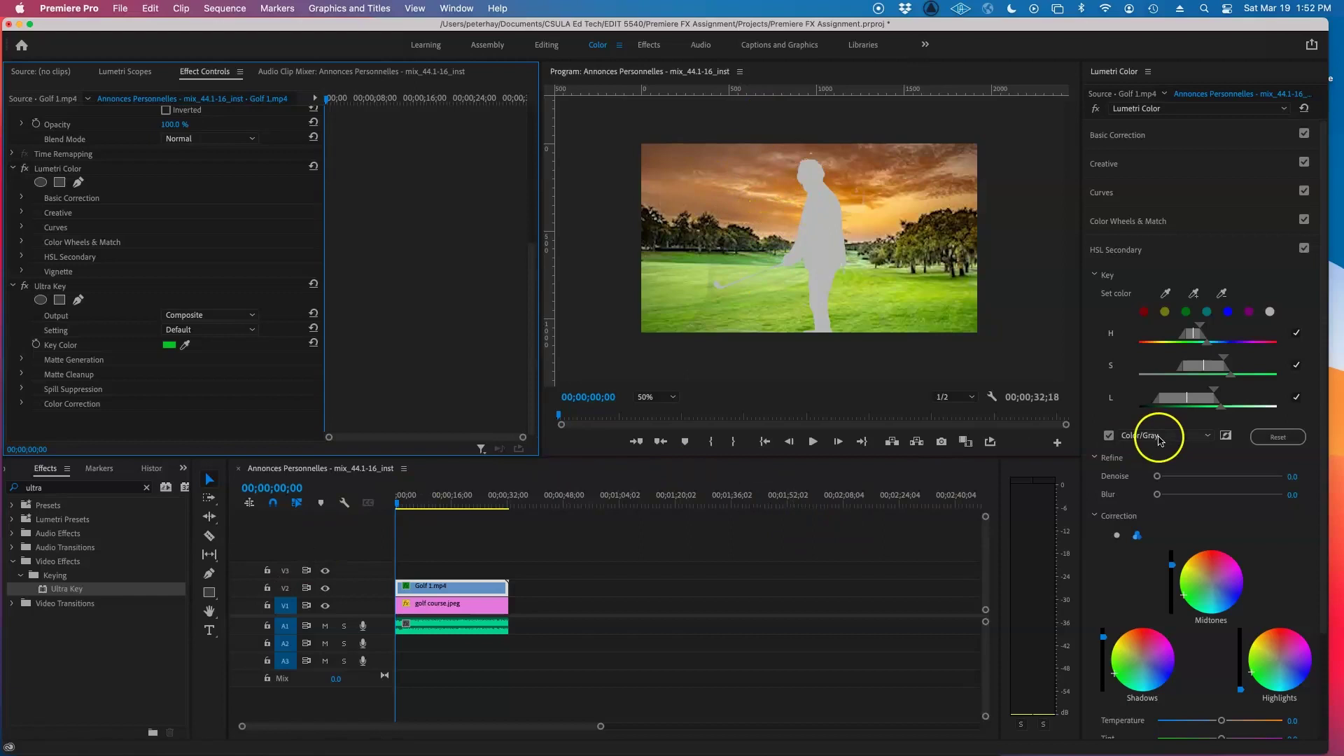
left_click(1109, 436)
- Play back the composite to check the golfer keyed over the sunset course
left_click(1109, 436)
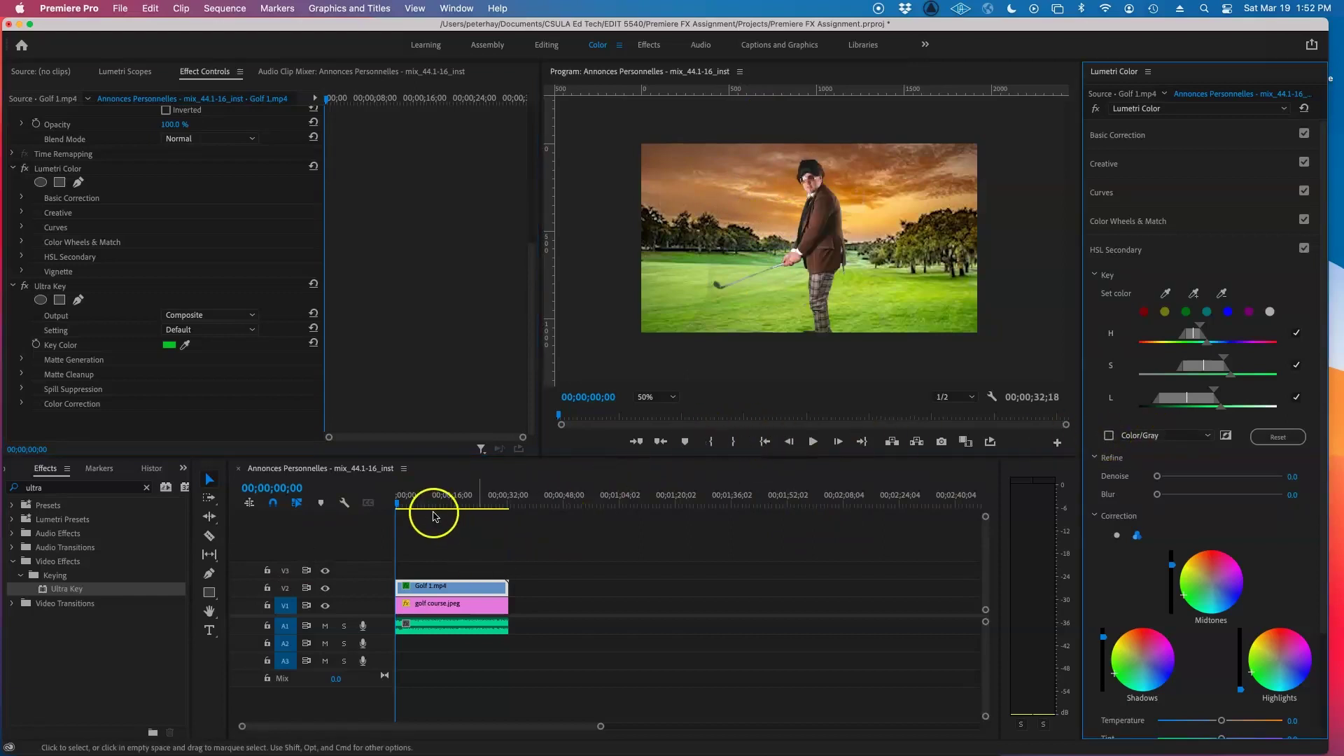
key("space")
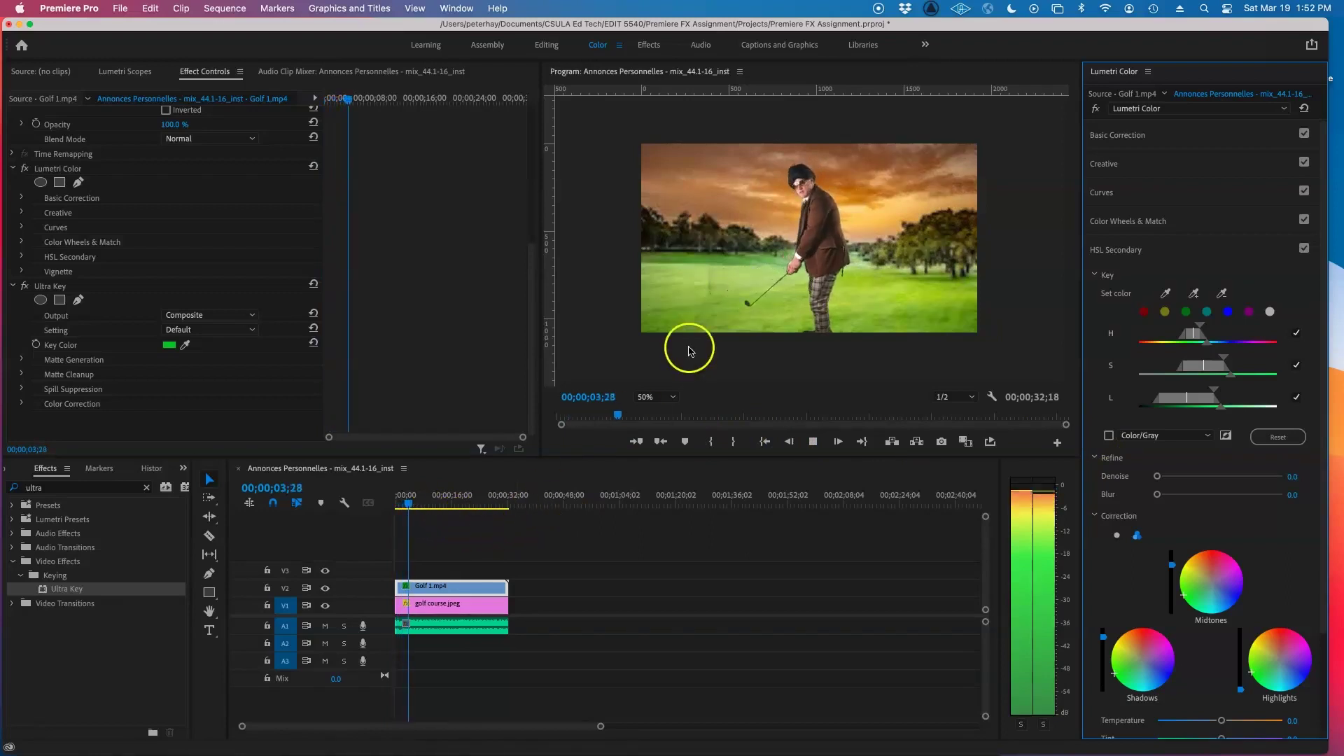
key("space")
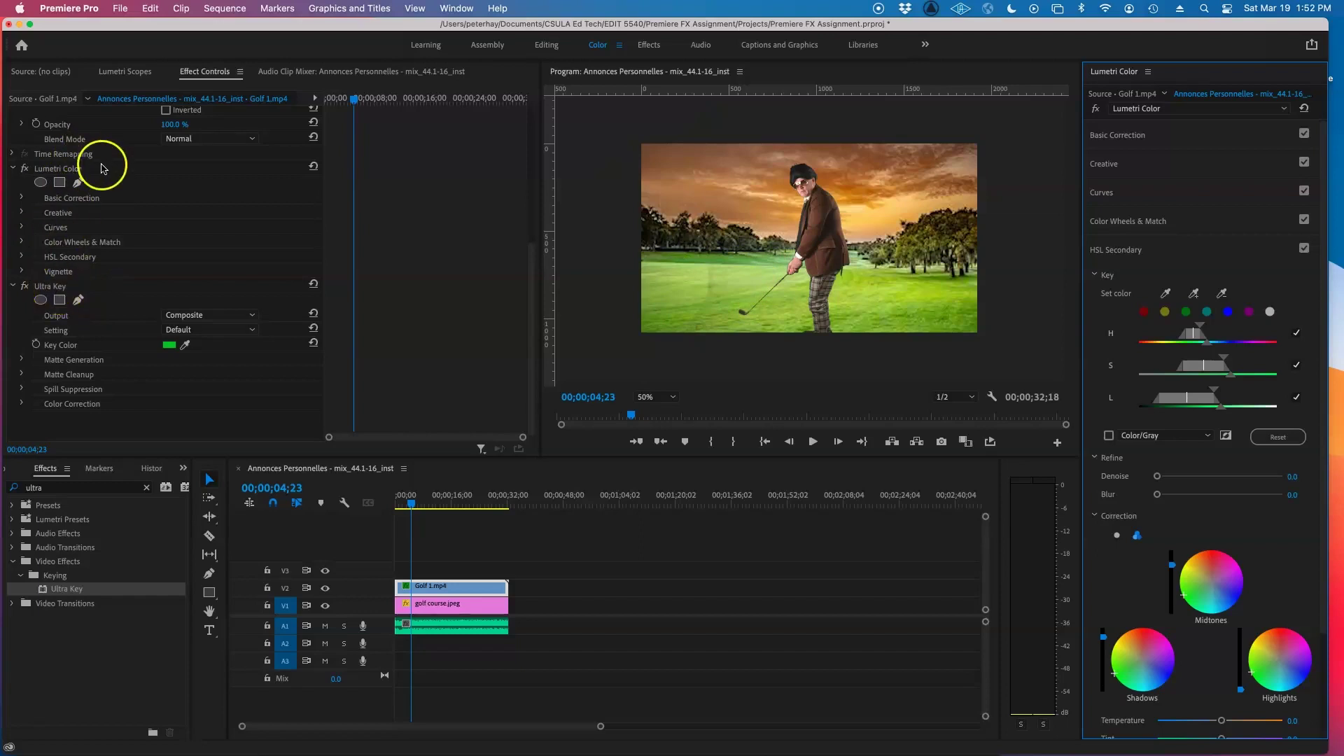
scroll(103, 168, "up", 5)
- Show the golfer's Mask (1) outline and curve its left edge around the club
left_click(54, 275)
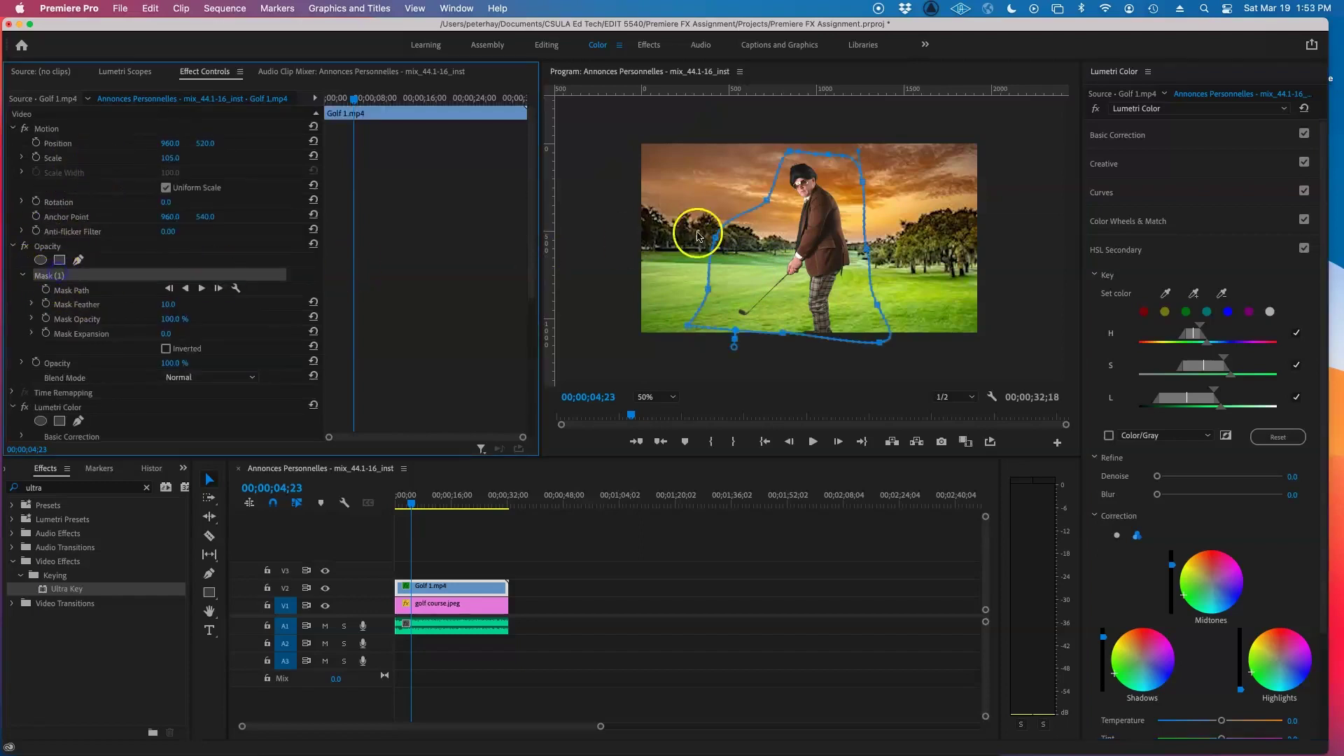
left_click(711, 291)
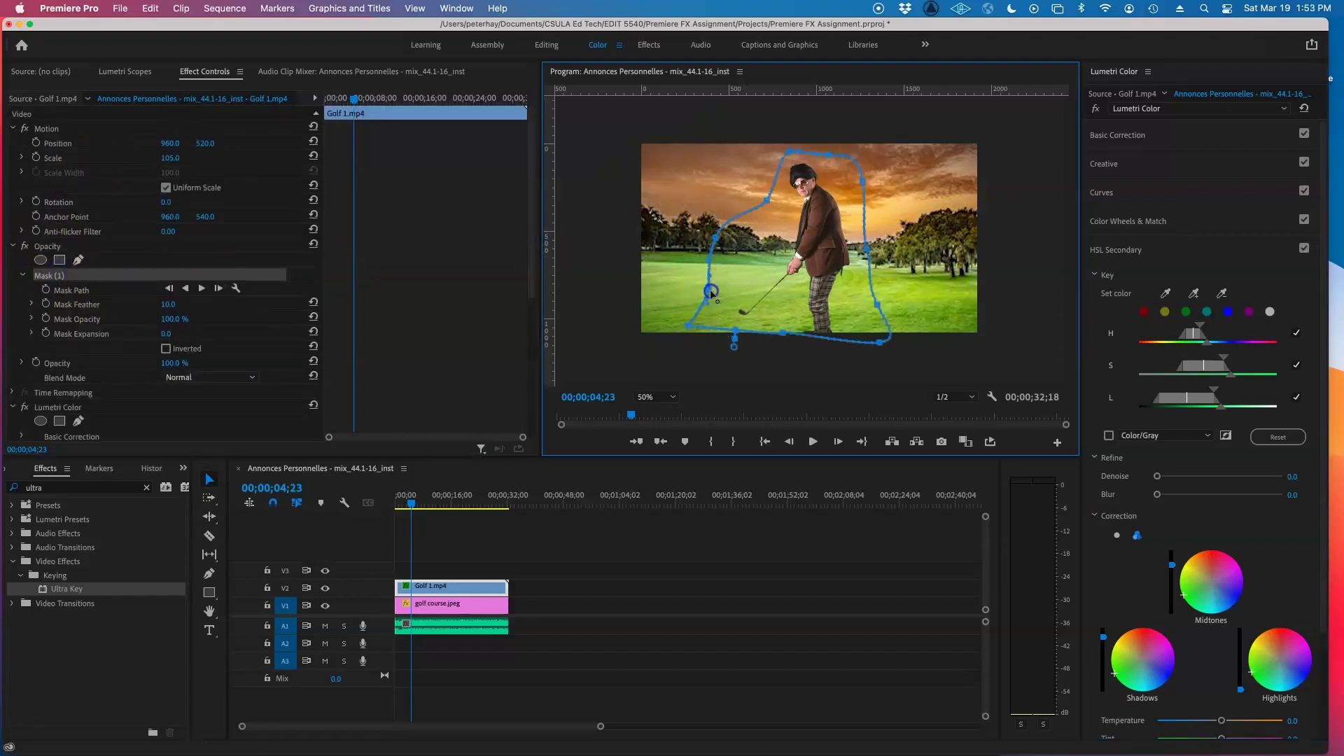
left_click_drag(719, 294, 740, 247)
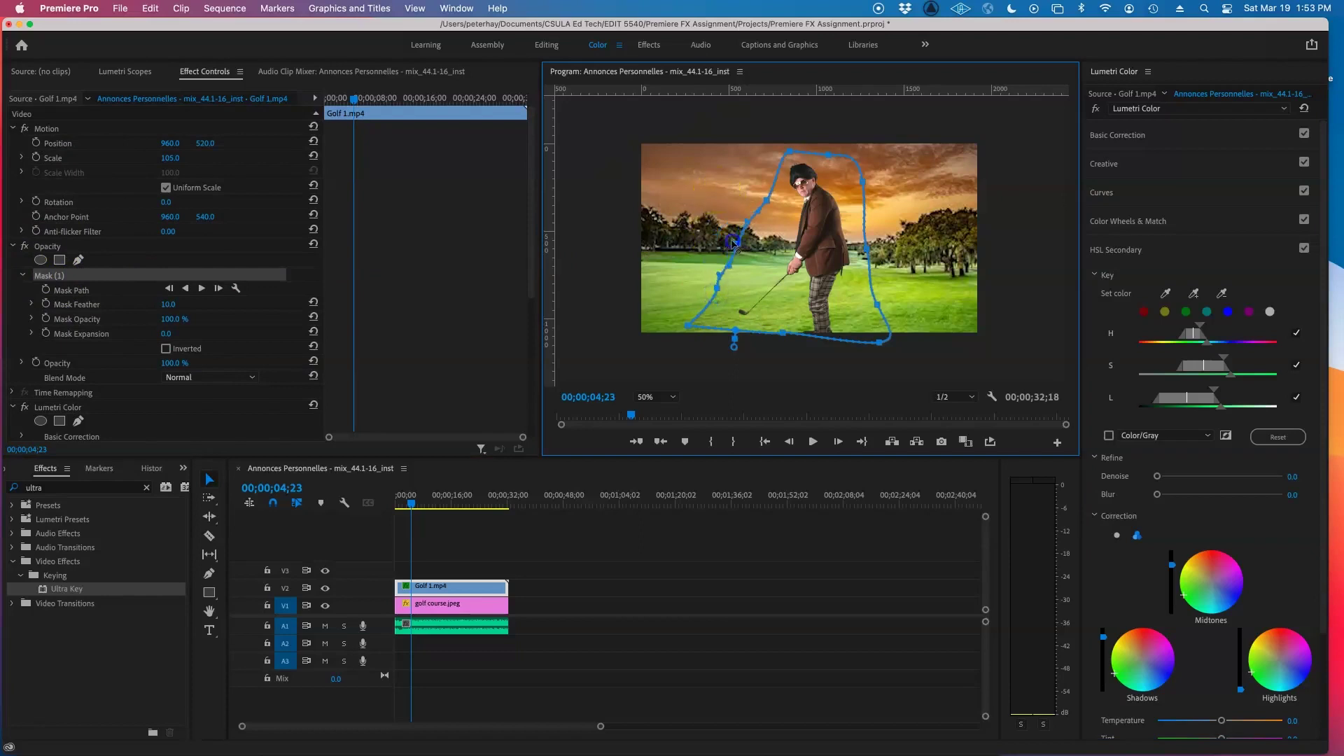
left_click_drag(728, 241, 732, 238)
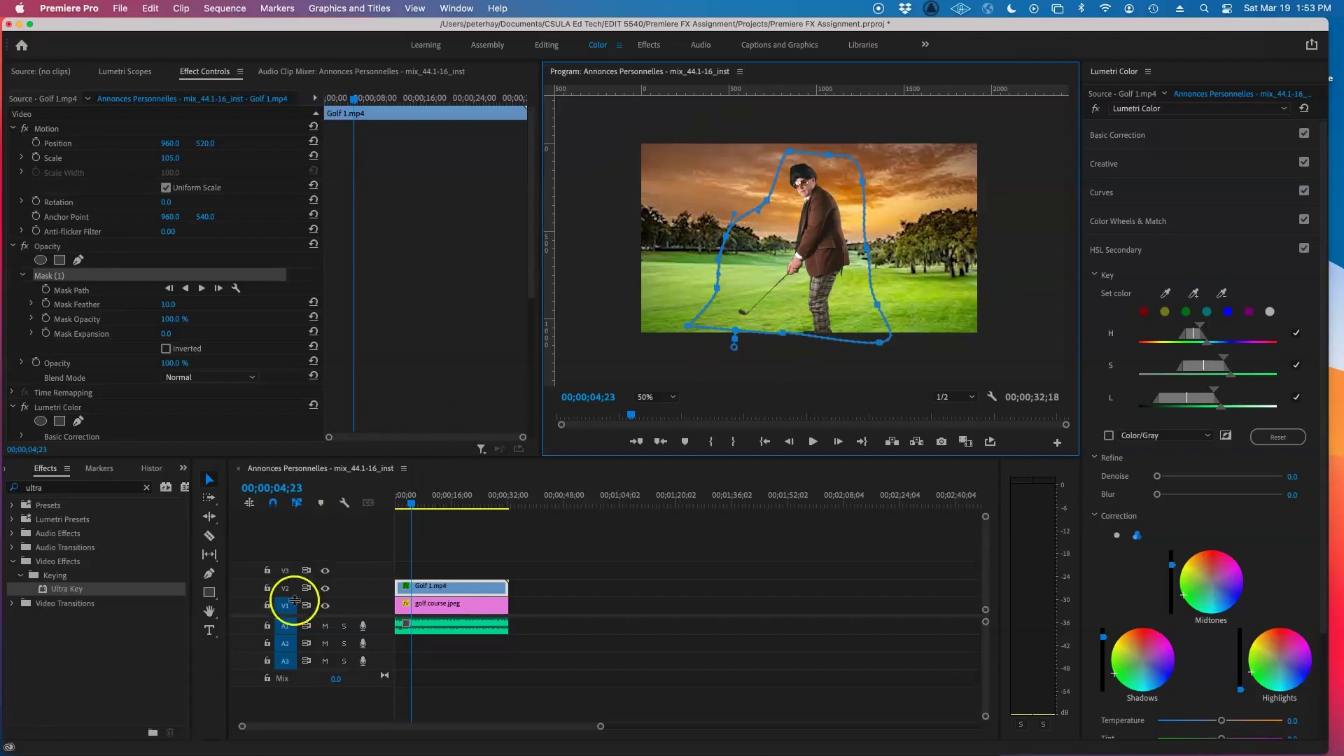
- Adjust the left, lower-left and top mask points, scrubbing to keep the swing inside
mouse_move(411, 503)
left_mouse_down()
mouse_move(484, 498)
mouse_move(376, 509)
mouse_move(437, 505)
left_mouse_up()
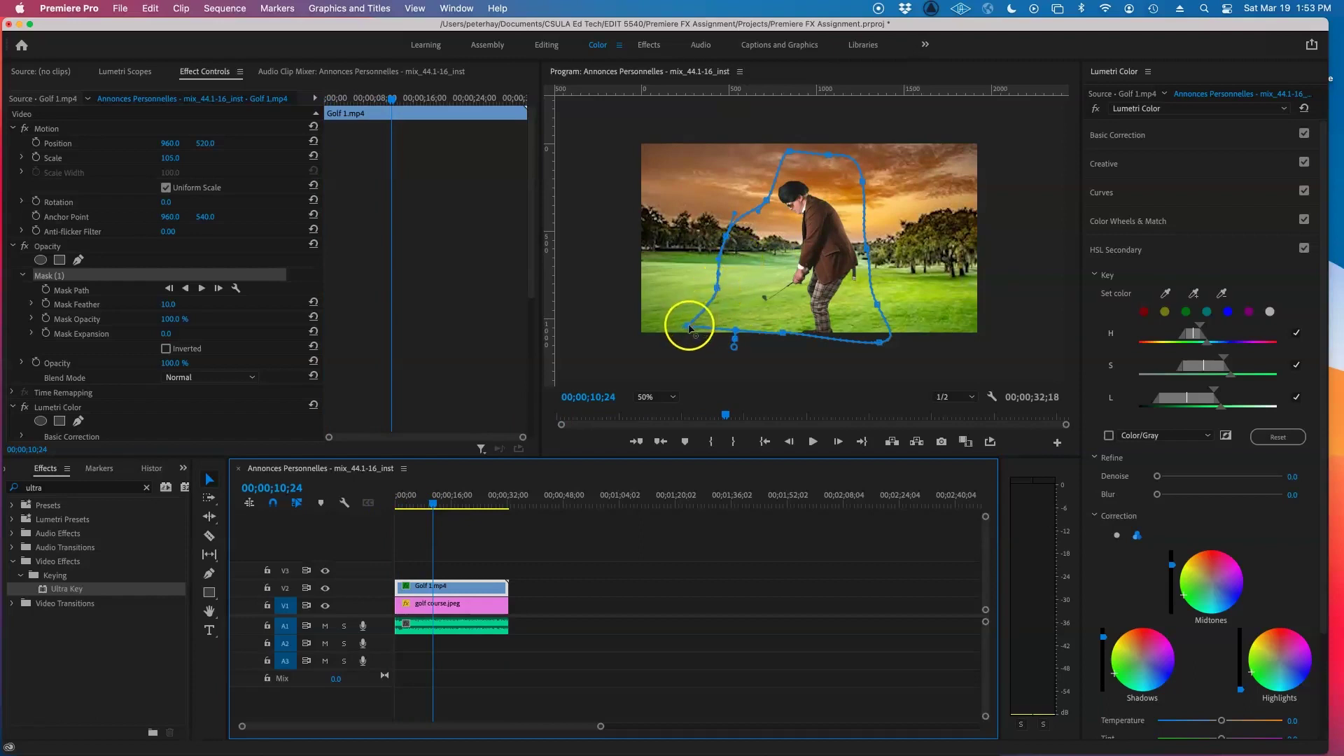
left_click(694, 326)
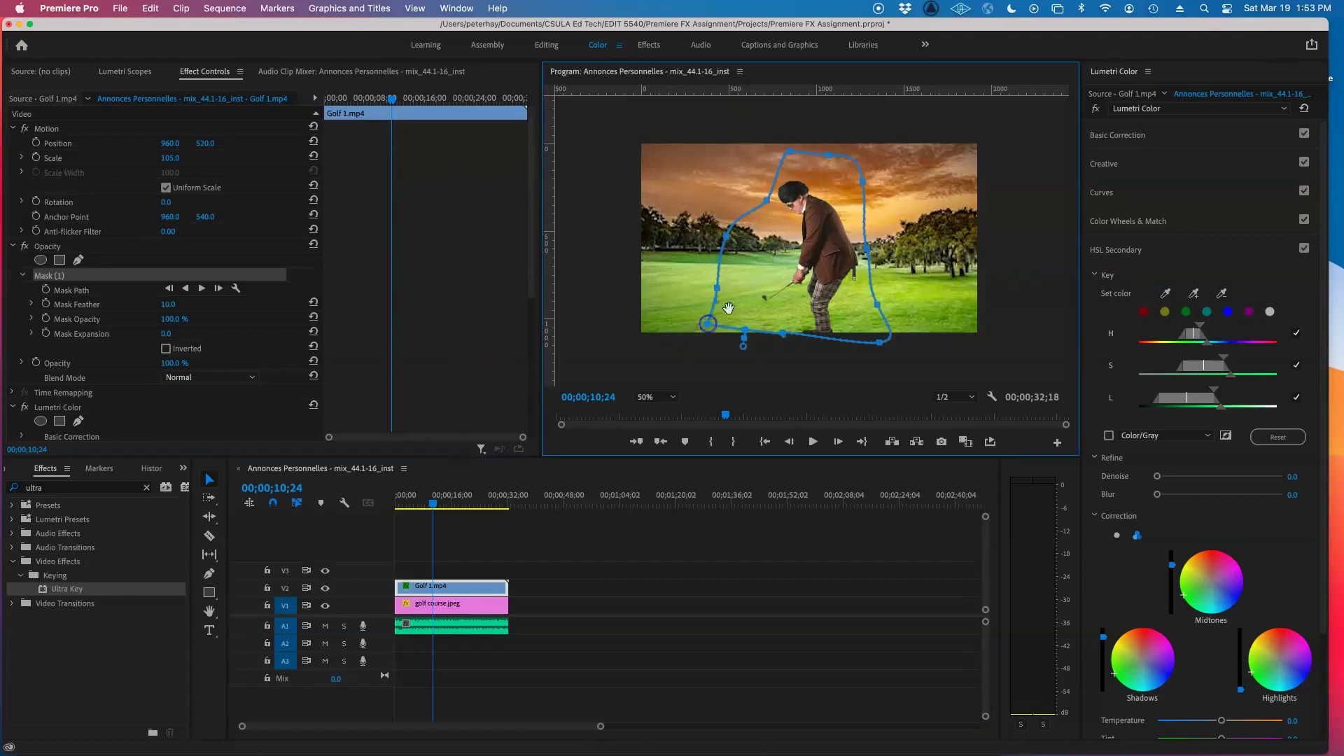
left_click(417, 506)
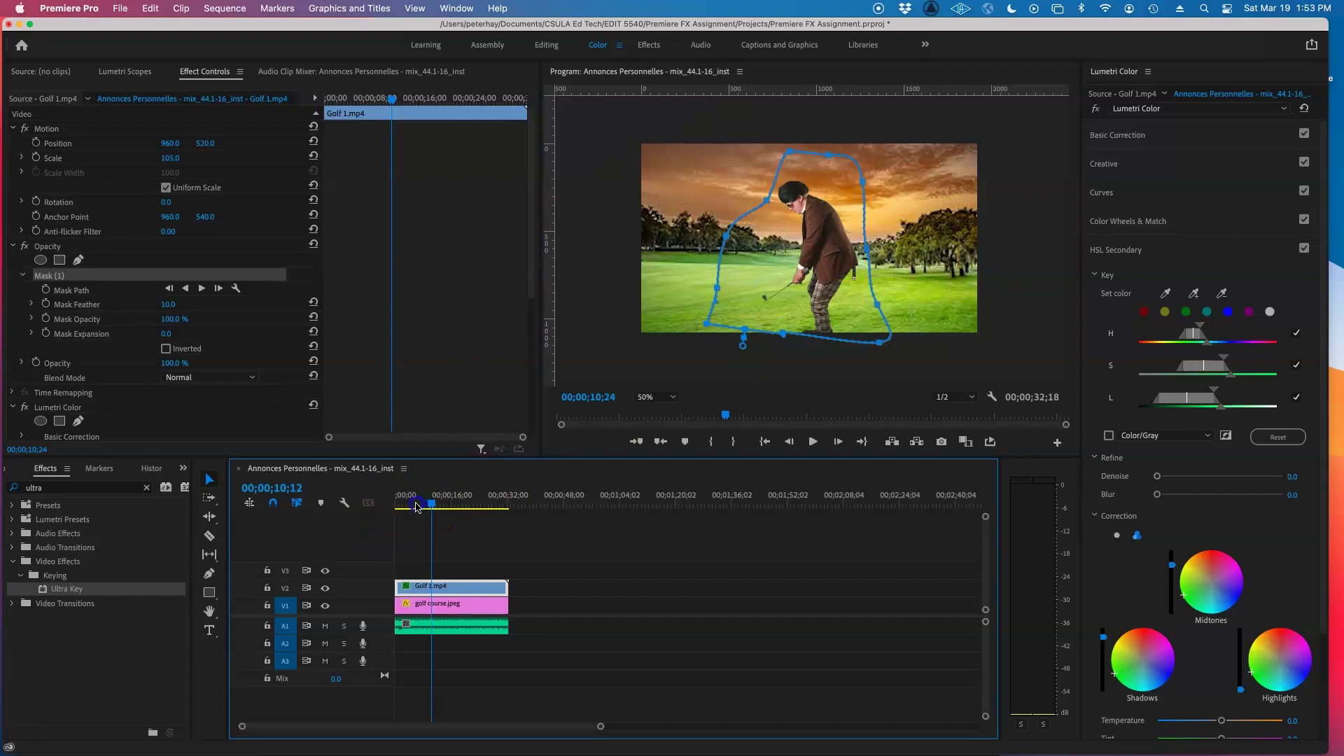
left_click_drag(418, 507, 392, 510)
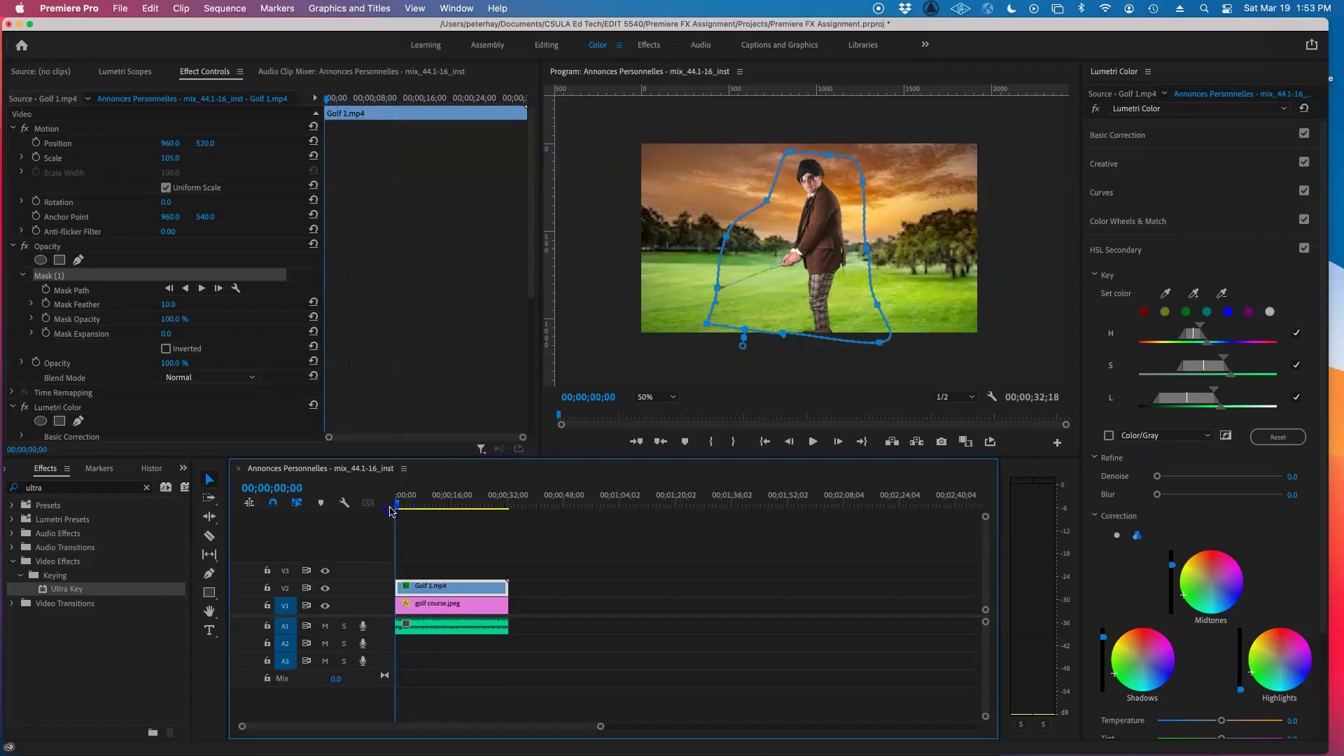
left_click(716, 292)
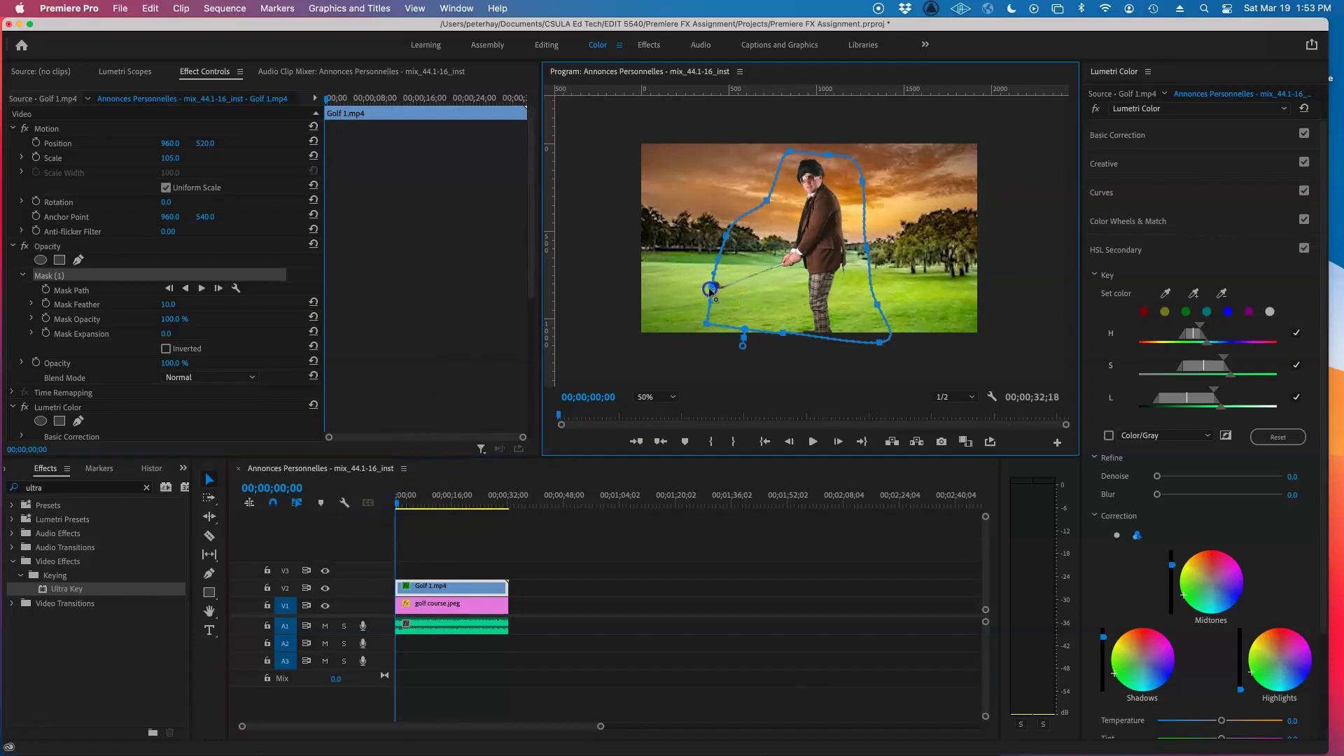
left_click(708, 324)
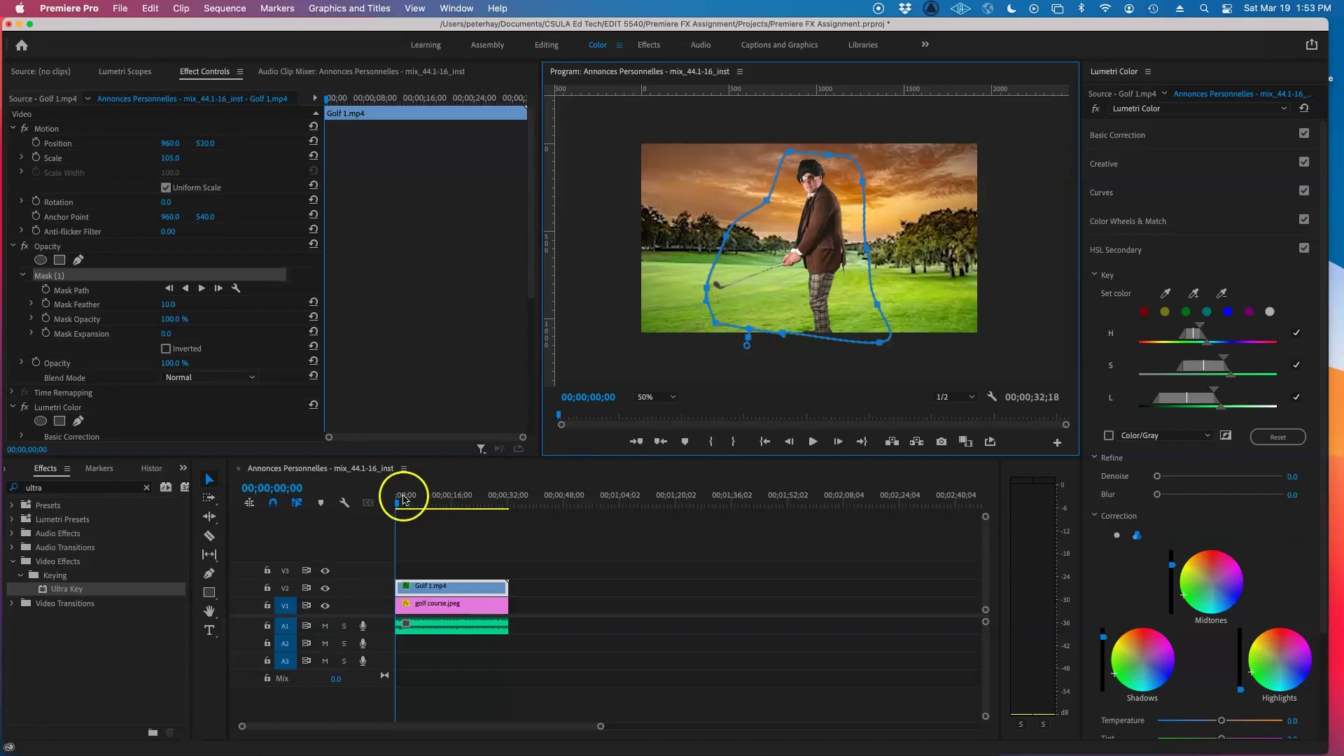
left_click(399, 504)
left_click_drag(403, 507, 471, 504)
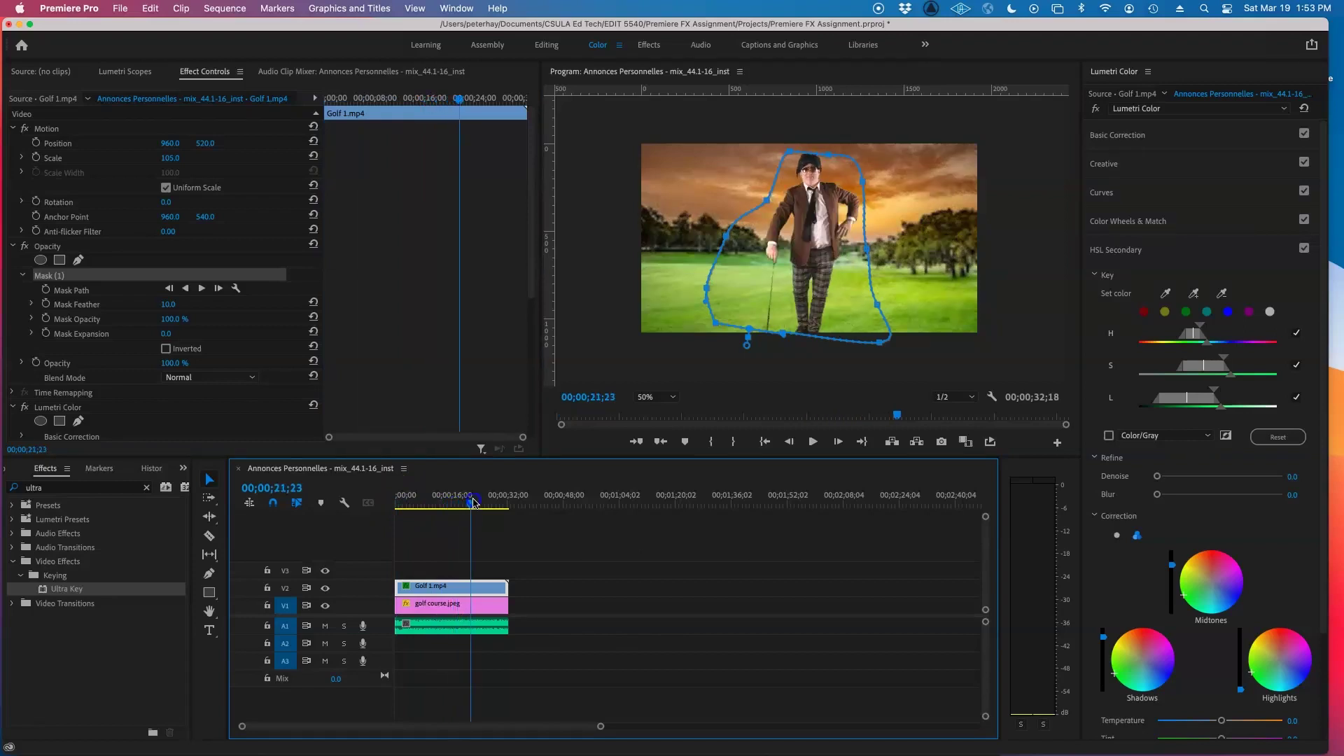
left_click(831, 160)
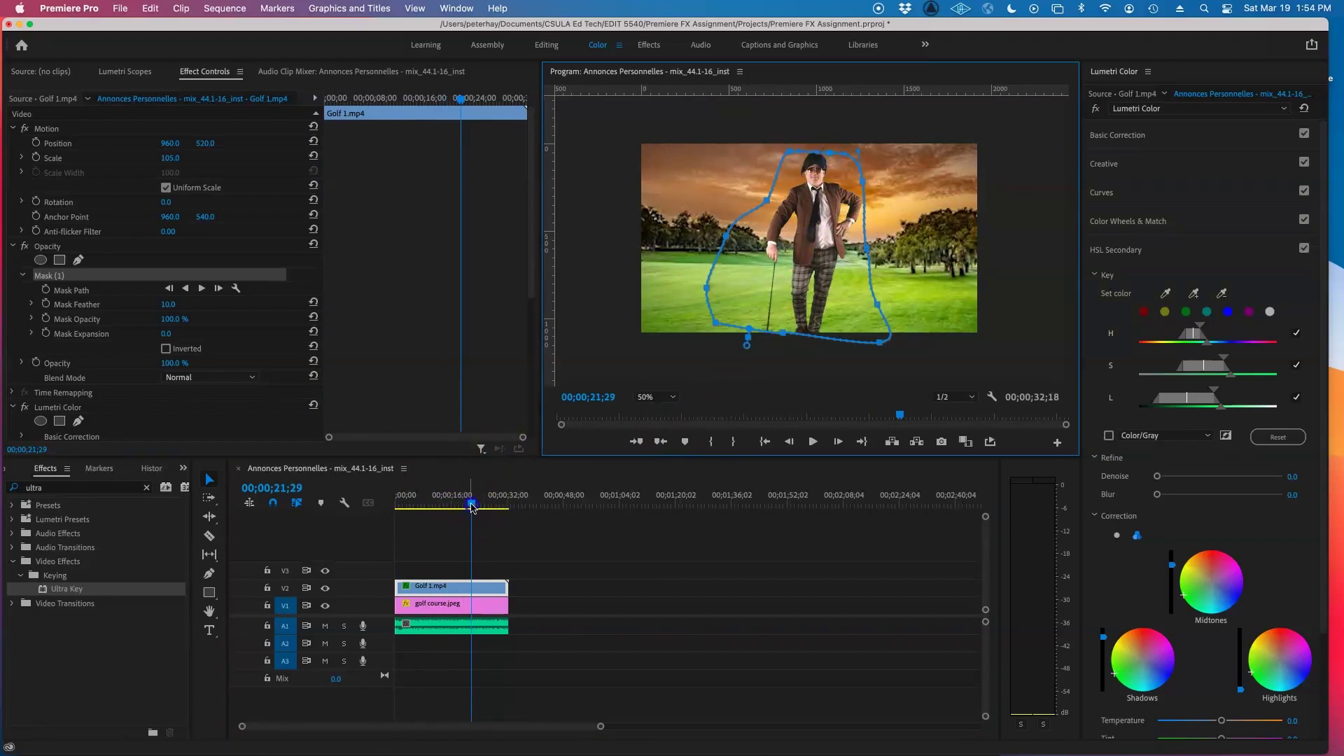
left_click_drag(472, 507, 500, 509)
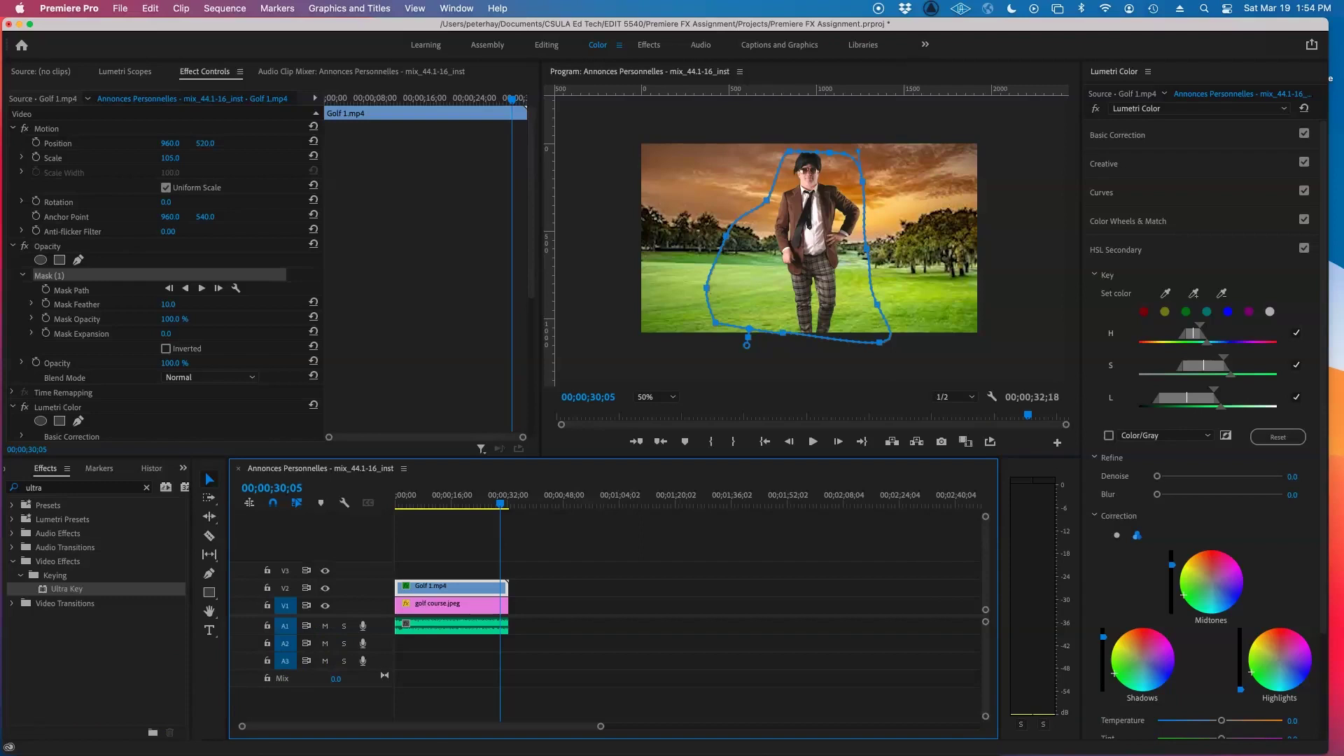
- Drag Kapow.png from Finder onto track V3 above the golfer clip
left_click(120, 8)
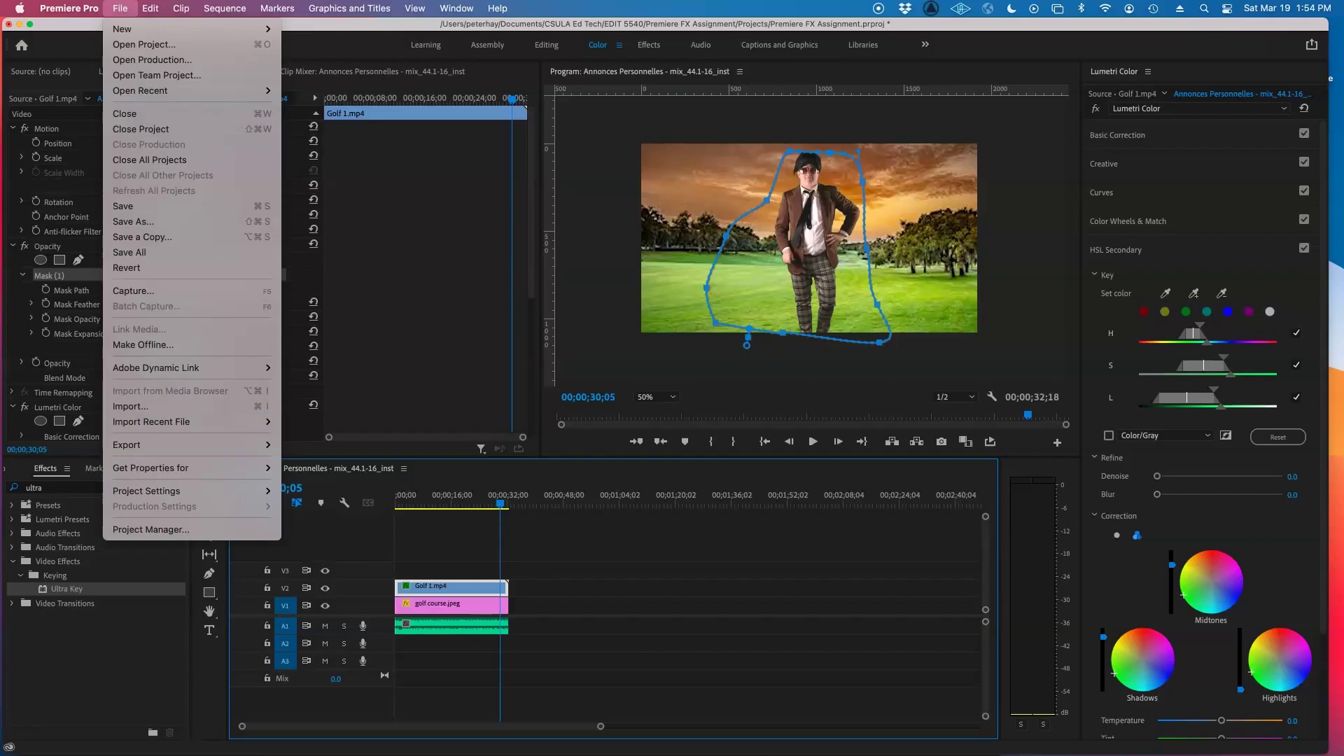
key("super+Tab")
left_click_drag(871, 385, 459, 571)
left_click(517, 495)
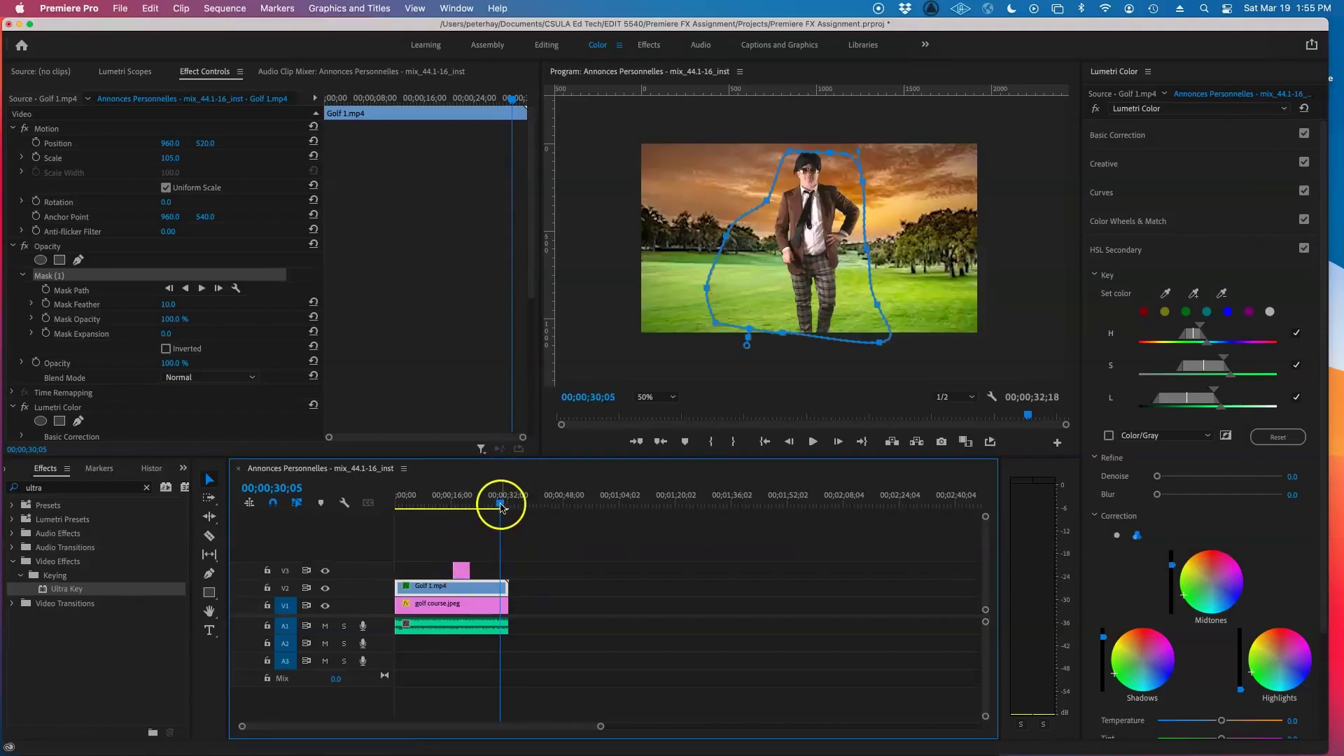
- Move the Kapow.png clip on V3 to the playhead at 17;17
left_click(467, 507)
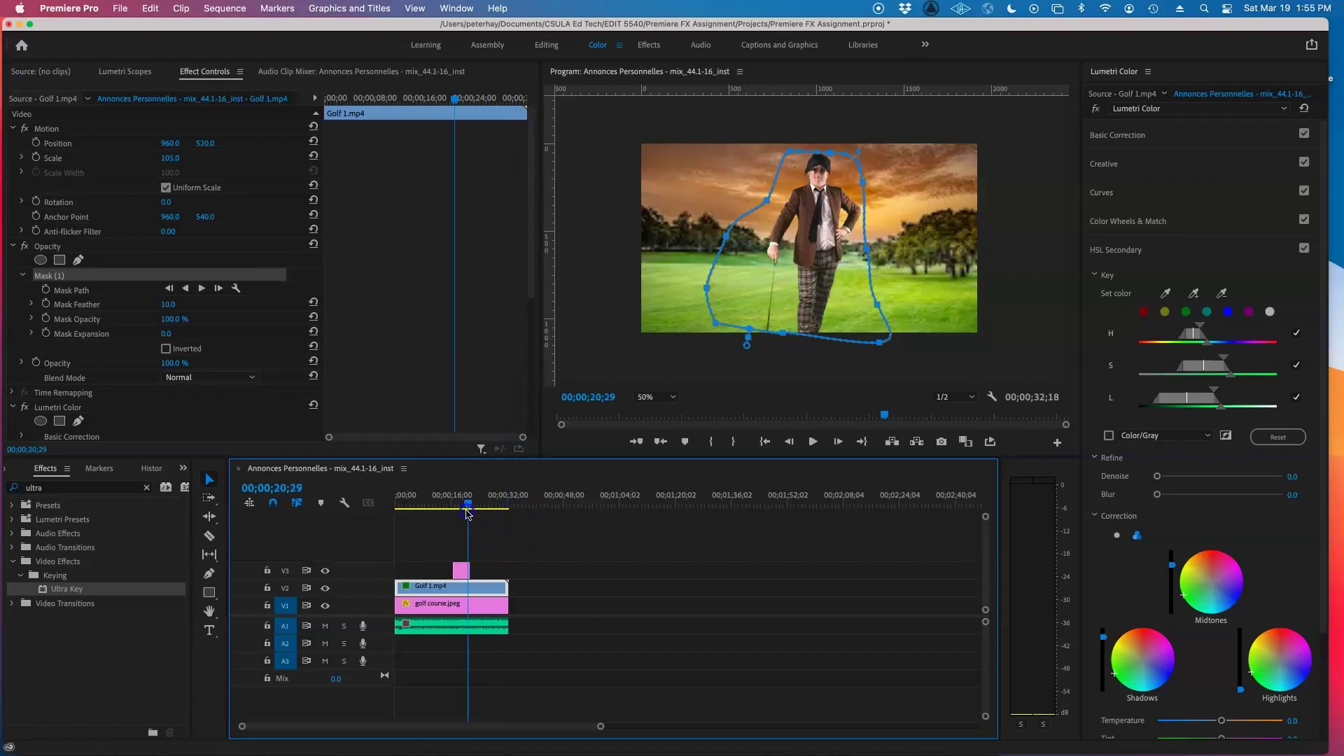
left_click_drag(468, 513, 459, 511)
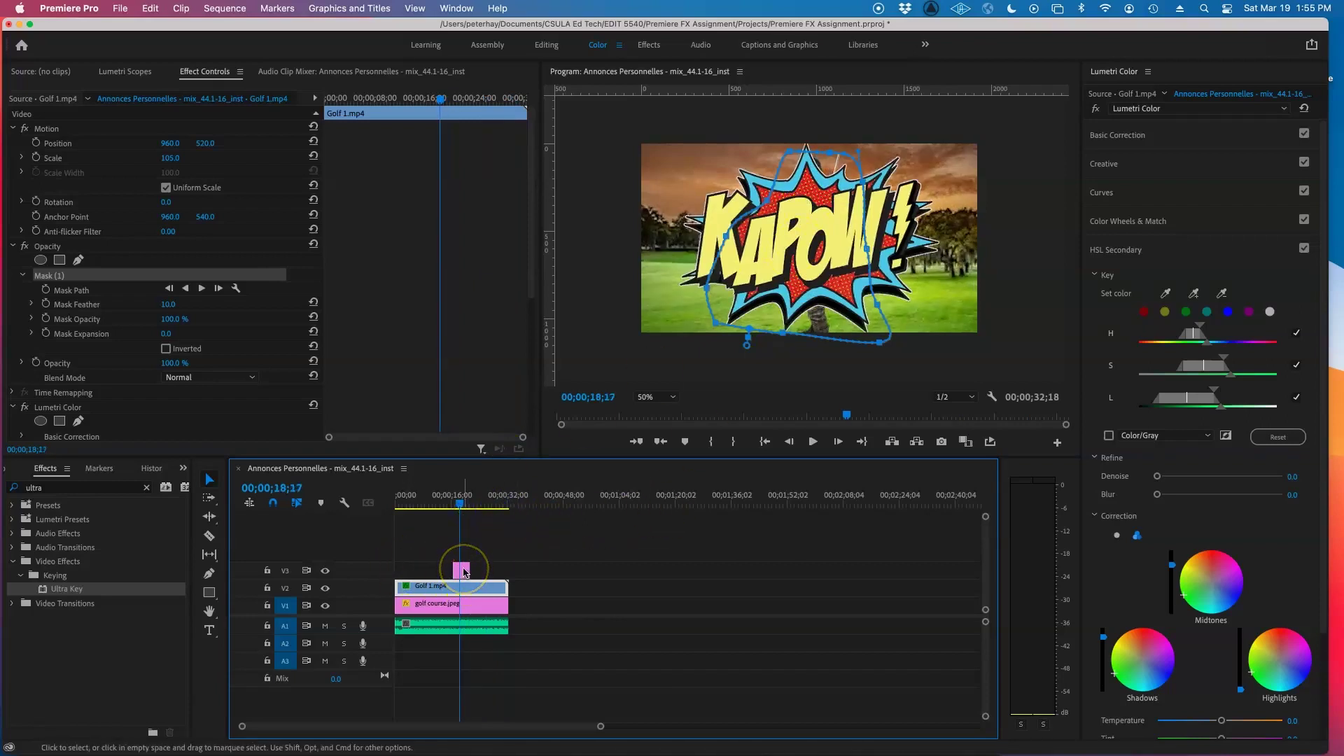
left_click_drag(465, 570, 475, 538)
mouse_move(452, 499)
left_mouse_down()
mouse_move(466, 505)
mouse_move(427, 506)
mouse_move(456, 507)
left_mouse_up()
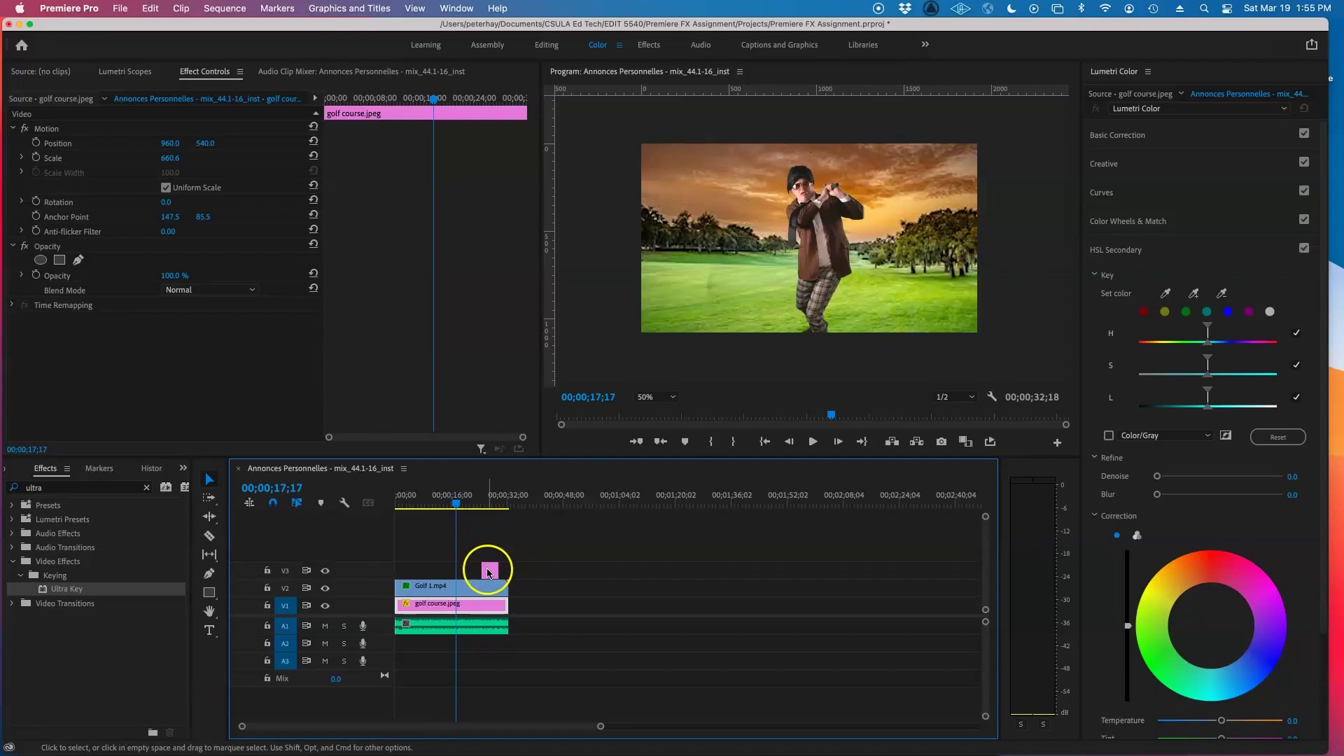
left_click_drag(490, 570, 464, 574)
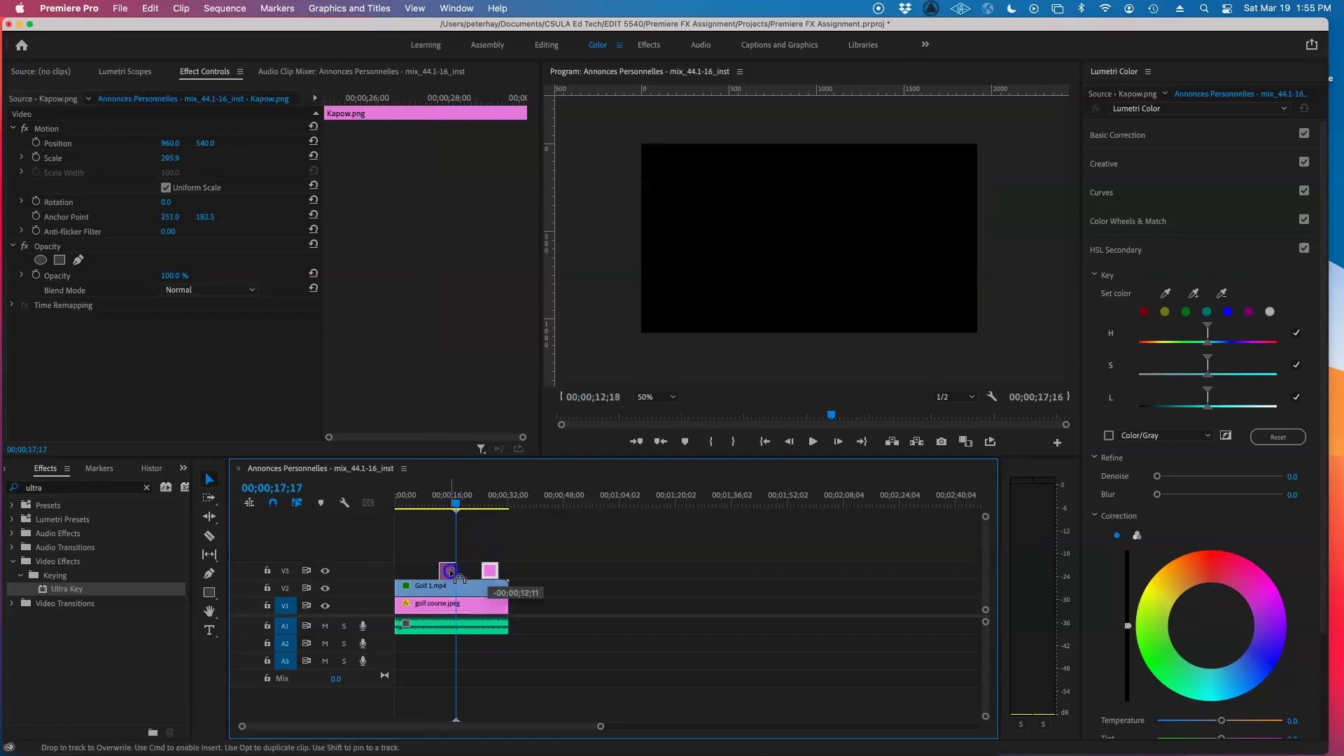
left_click_drag(463, 573, 463, 572)
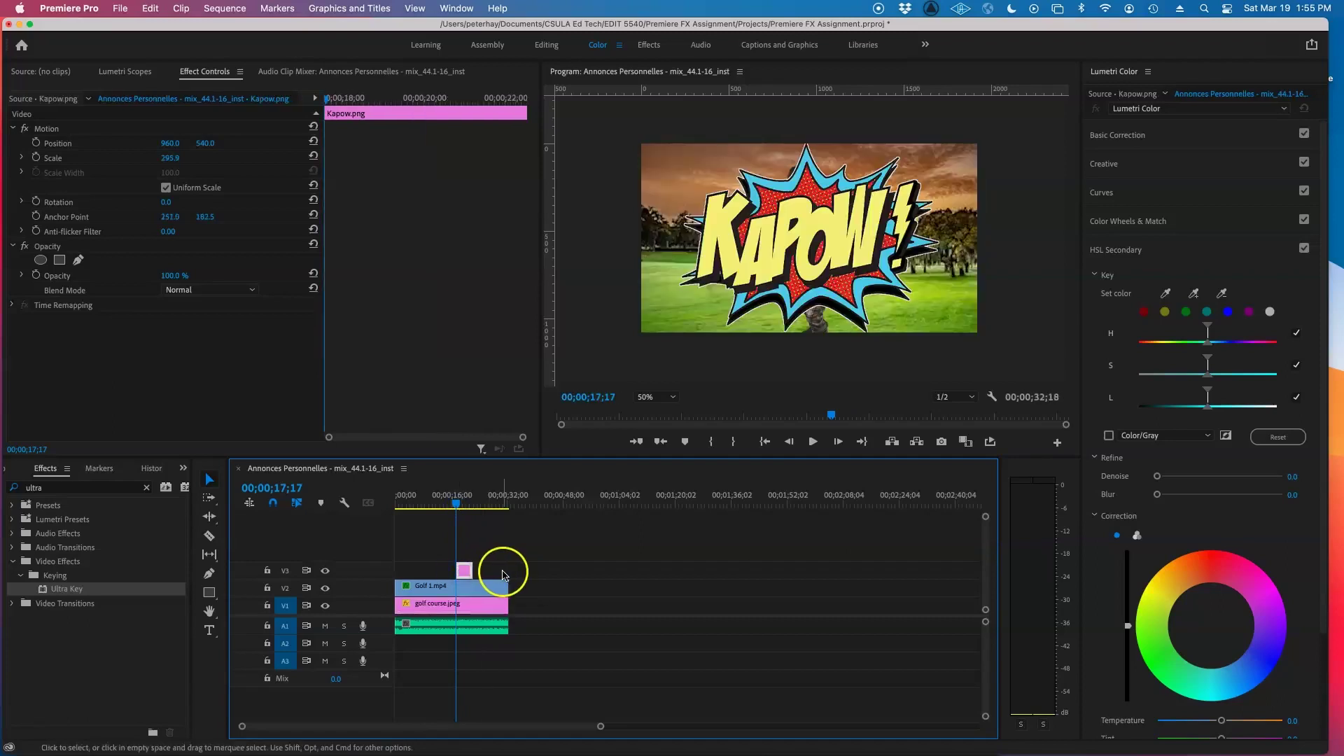
- Zoom the timeline and extend the Kapow clip's start earlier
scroll(505, 574, "up", 3)
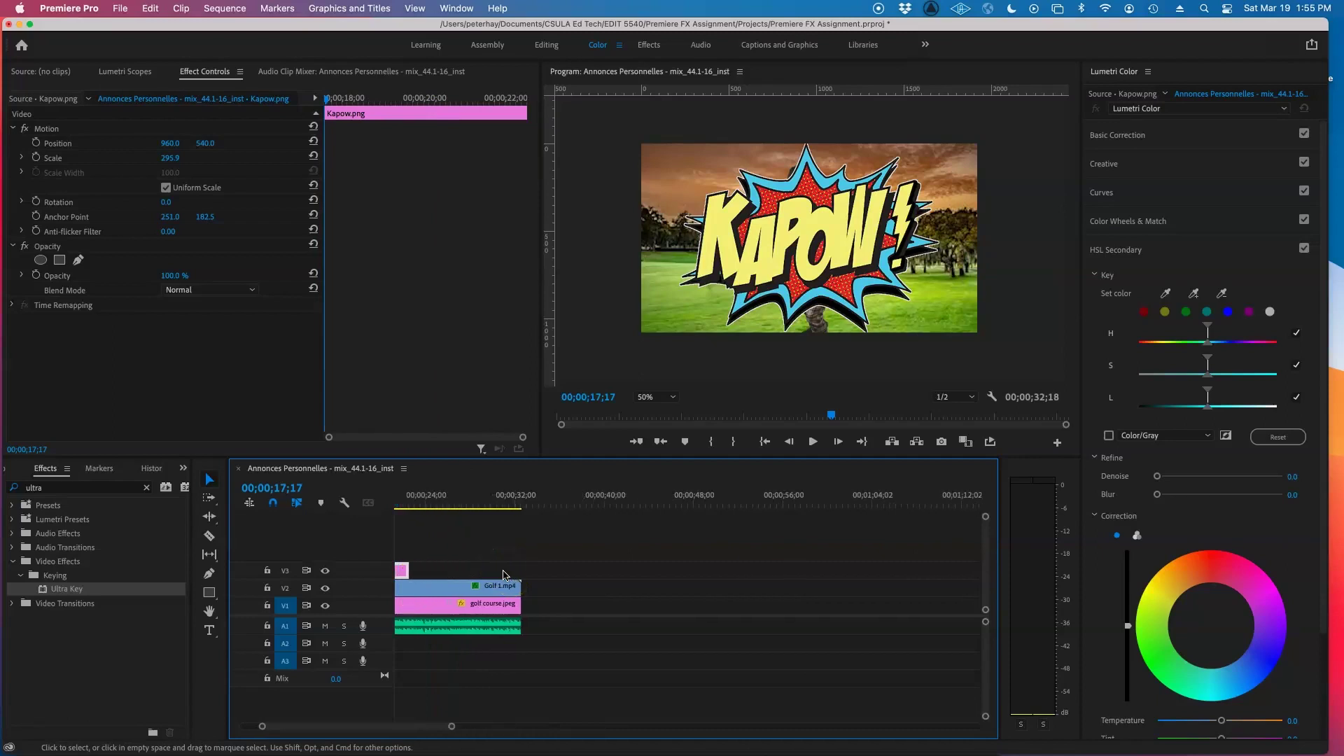
scroll(505, 574, "left", 3)
left_click(594, 571)
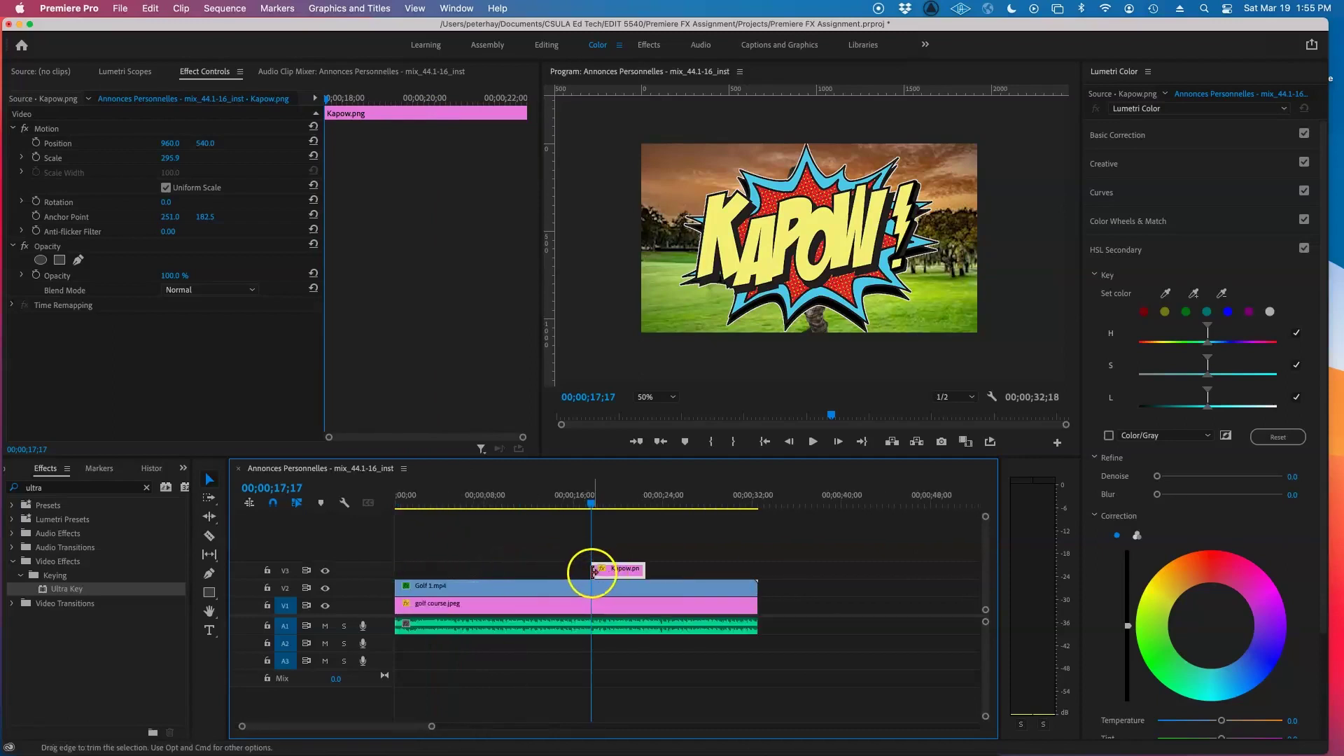
mouse_move(590, 572)
left_mouse_down()
mouse_move(513, 574)
mouse_move(568, 570)
left_mouse_up()
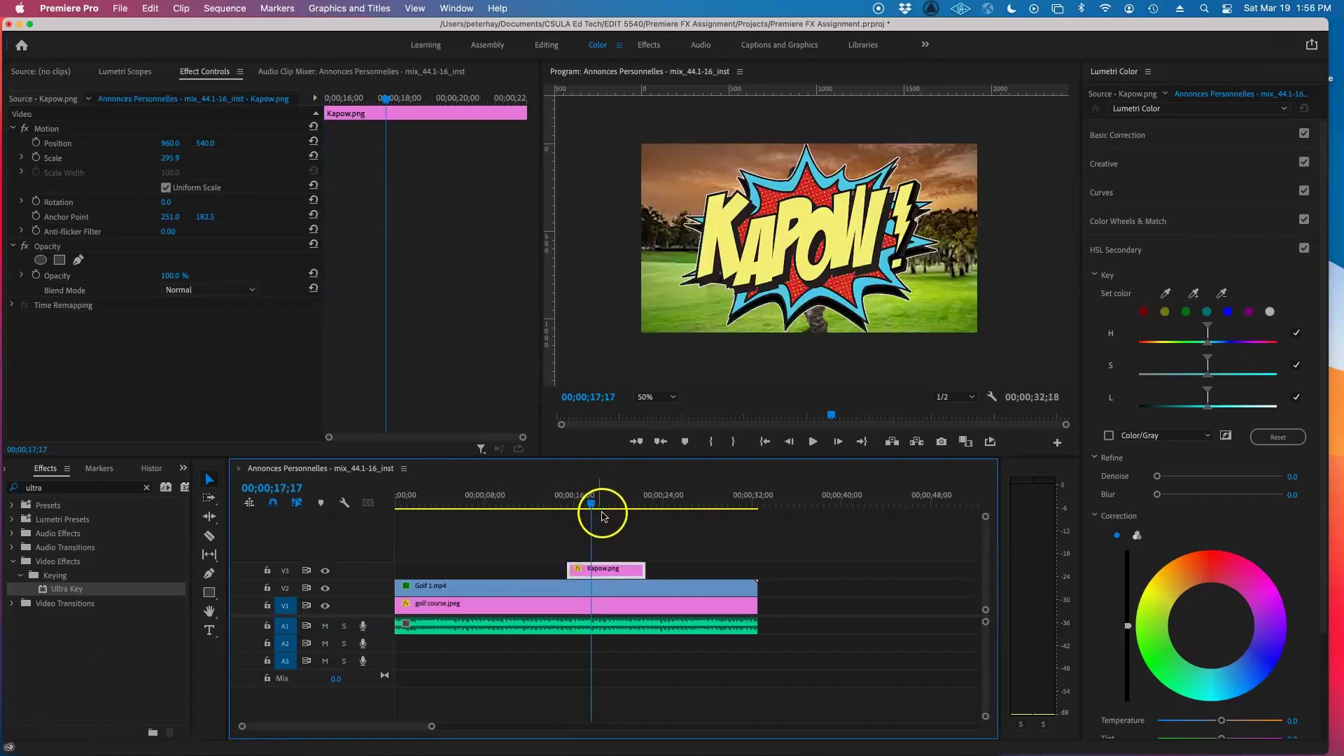
- Target only the golfer's video track and move the playhead to the Kapow clip's start
left_click(285, 588)
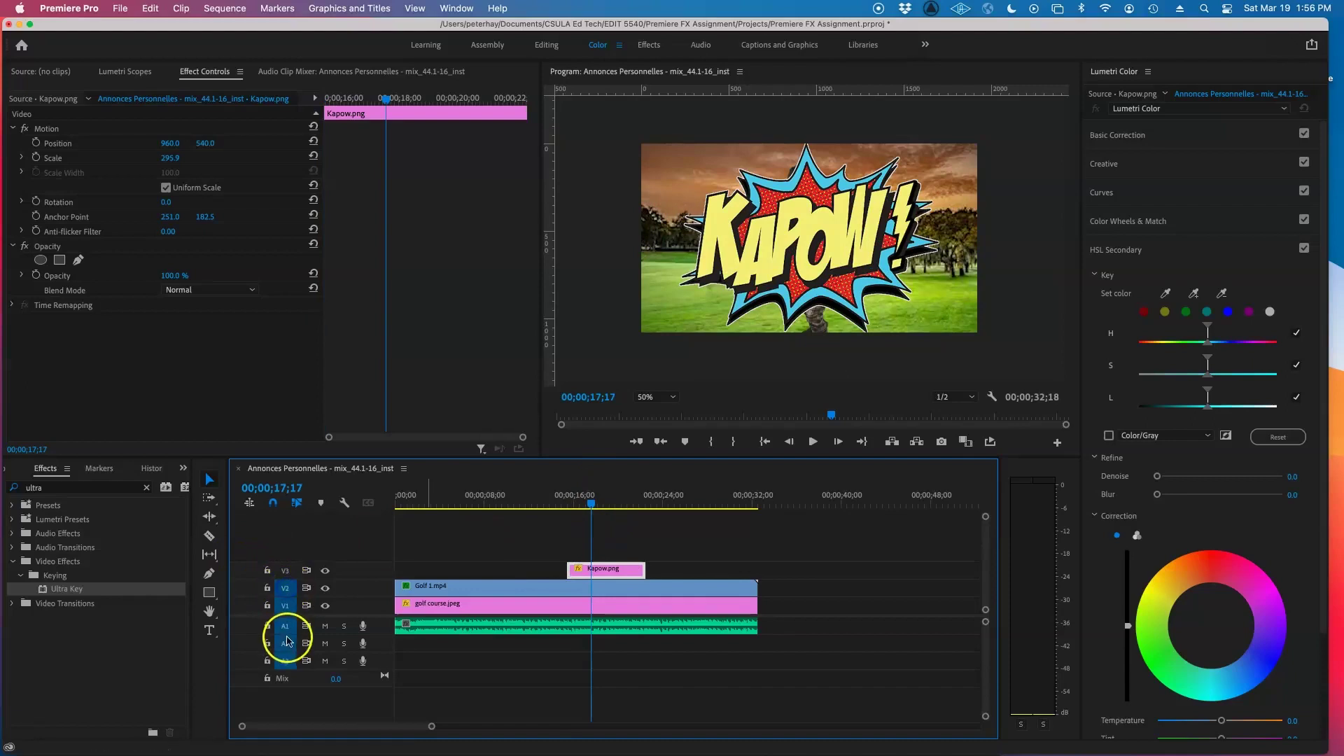
left_click(285, 662)
left_click(286, 645)
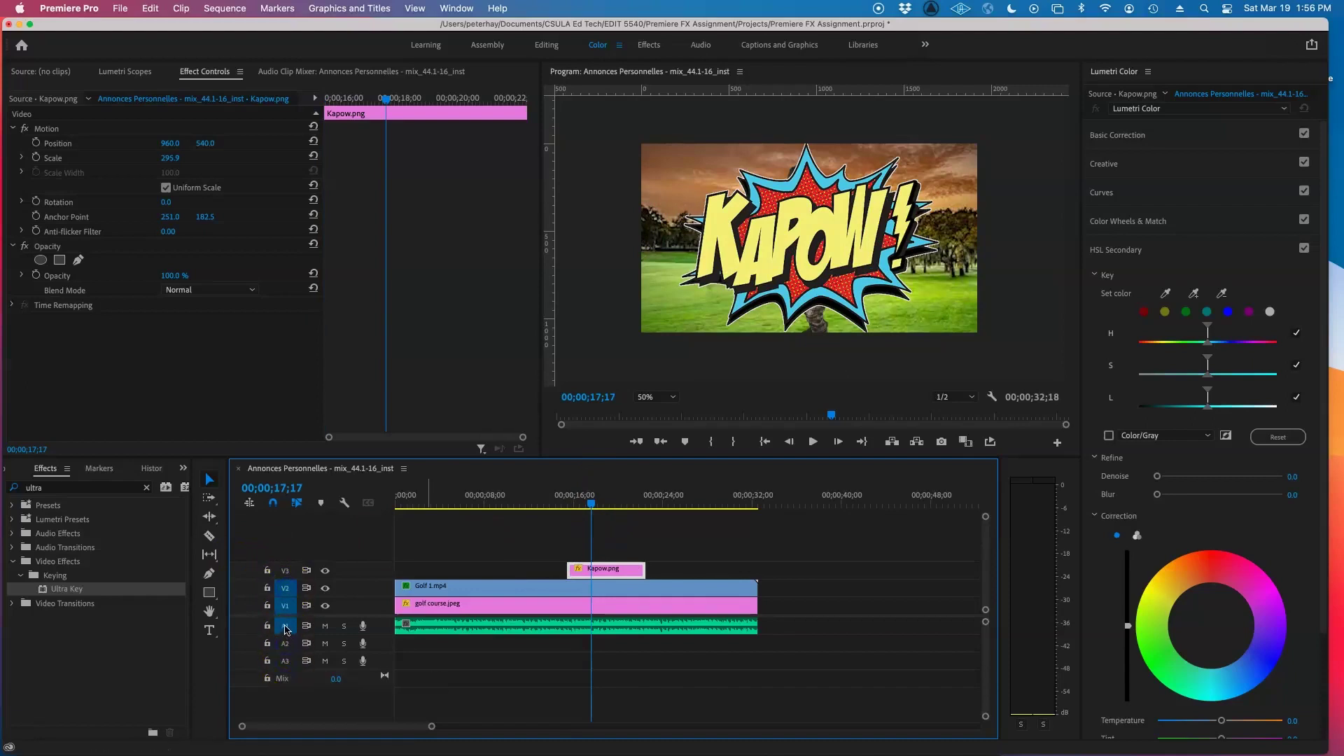
key("Home")
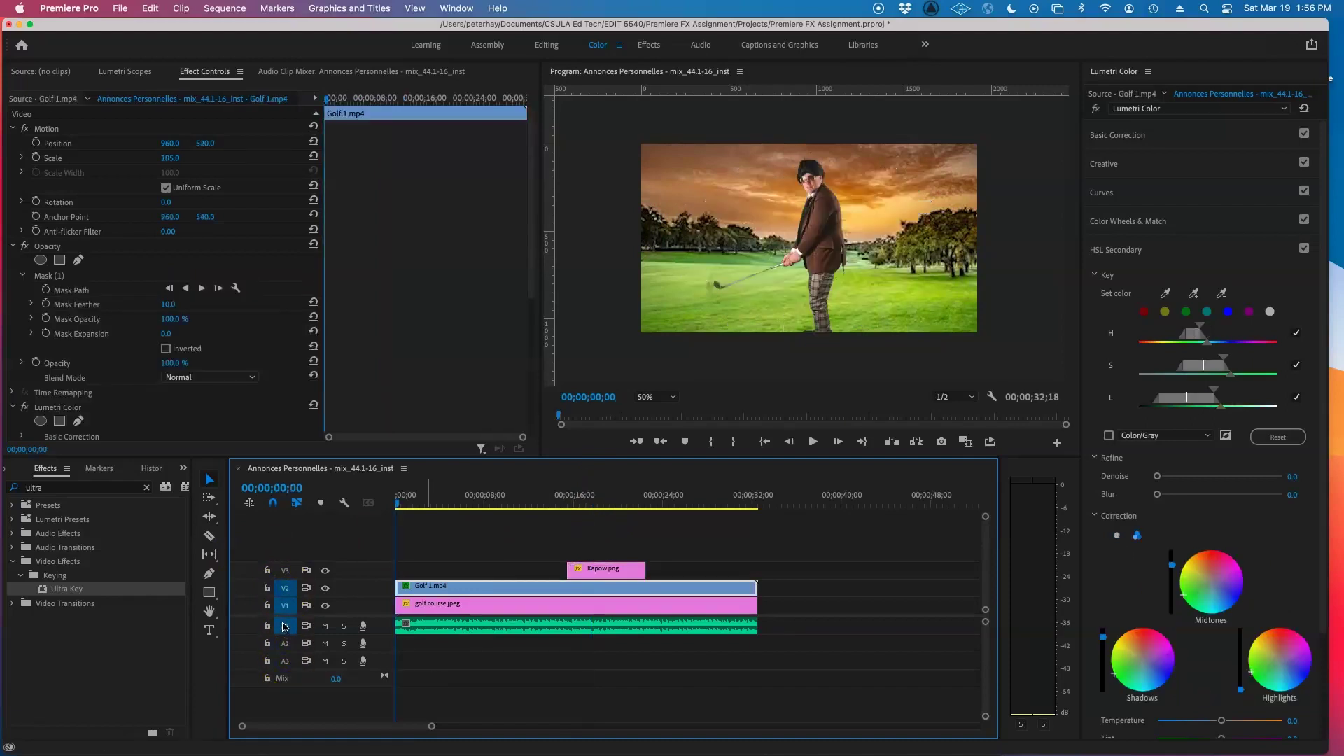
key("End")
left_click_drag(180, 590, 289, 575)
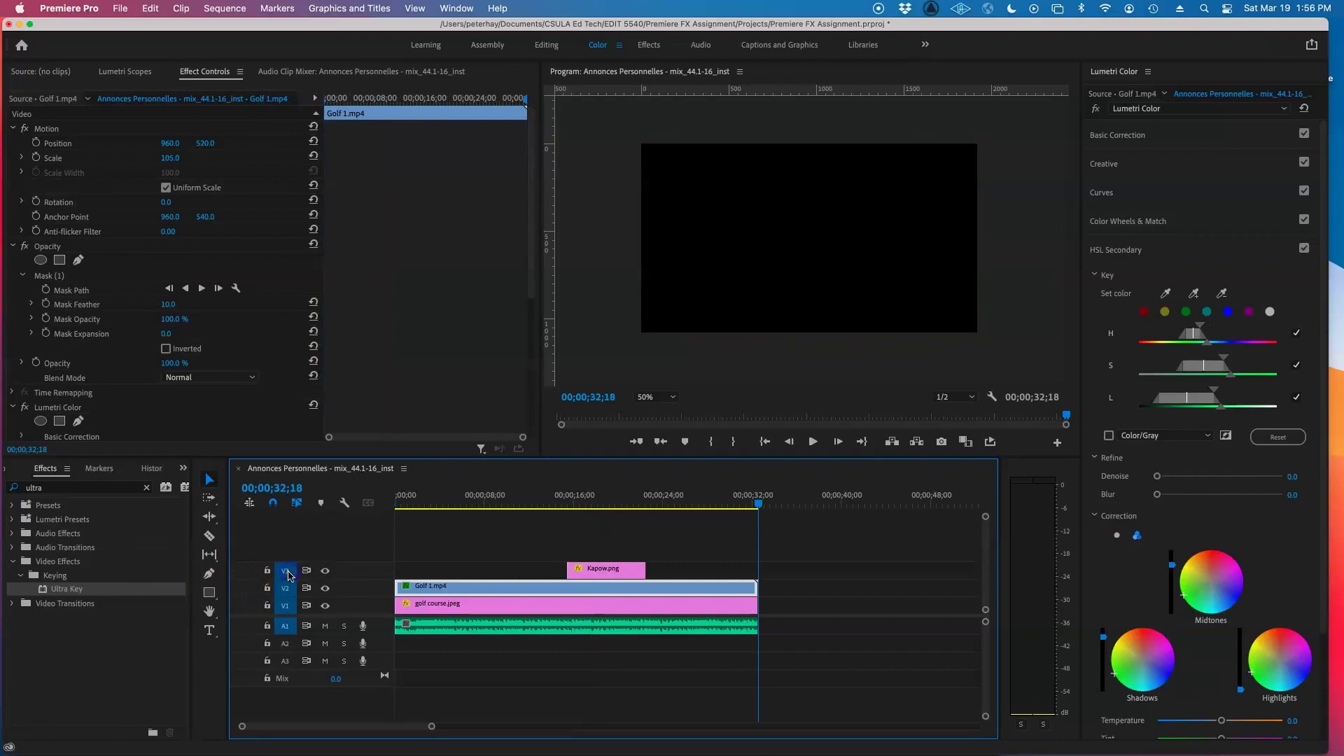
key("Up")
key("Up")
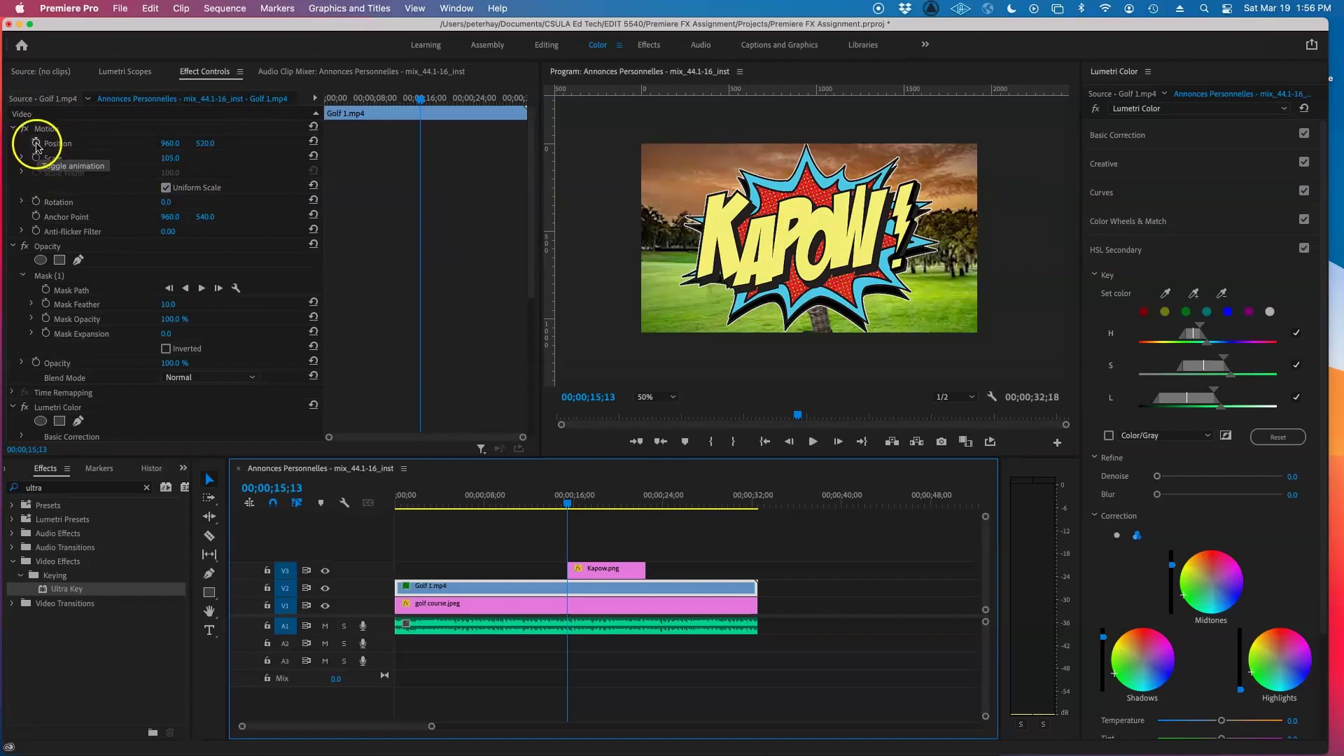
- Set Position and Scale keyframes there and drag the KAPOW graphic down and left
left_click(37, 144)
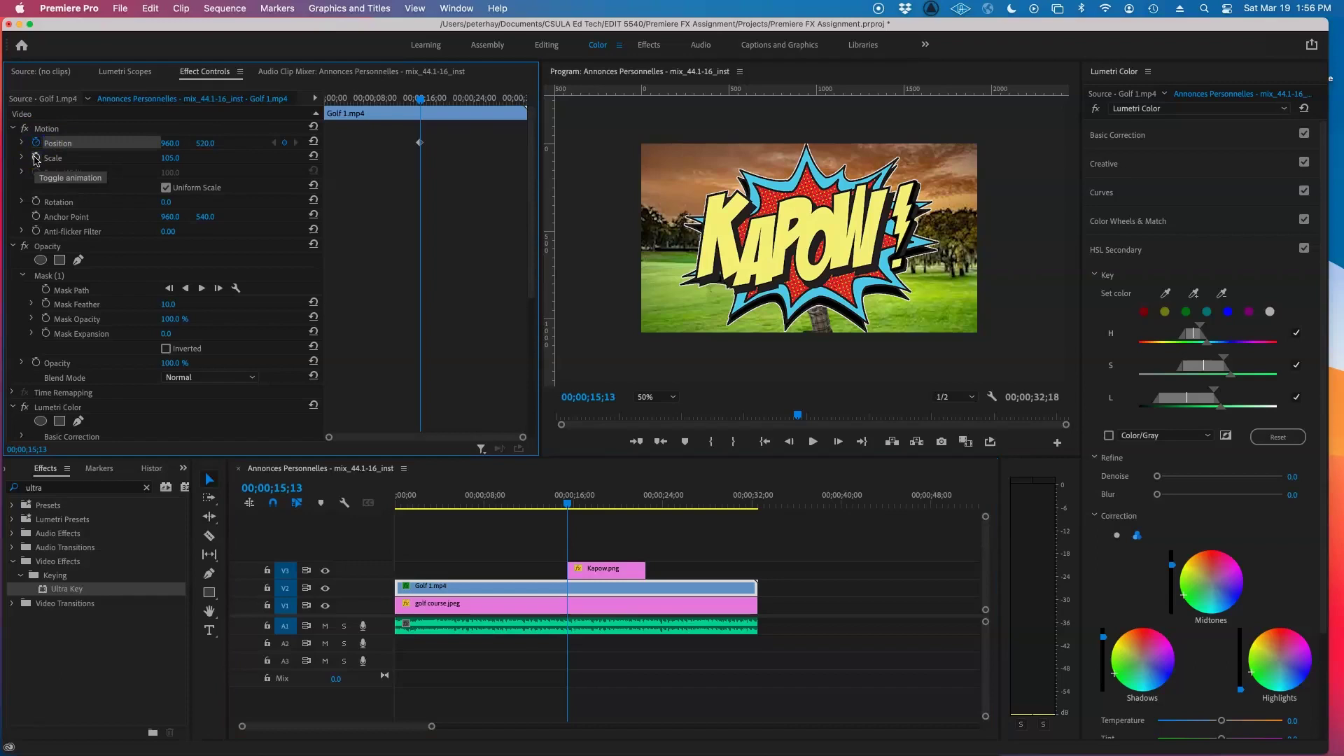
left_click(36, 158)
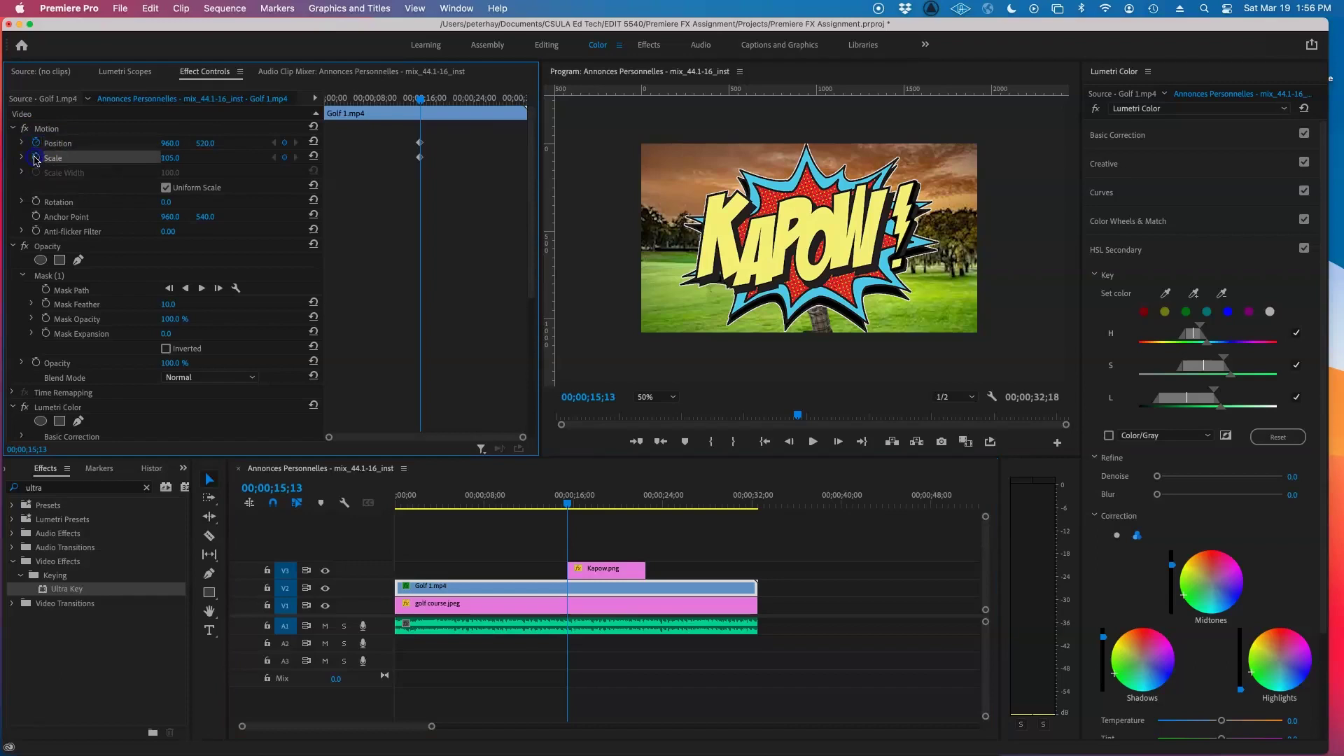
left_click(796, 243)
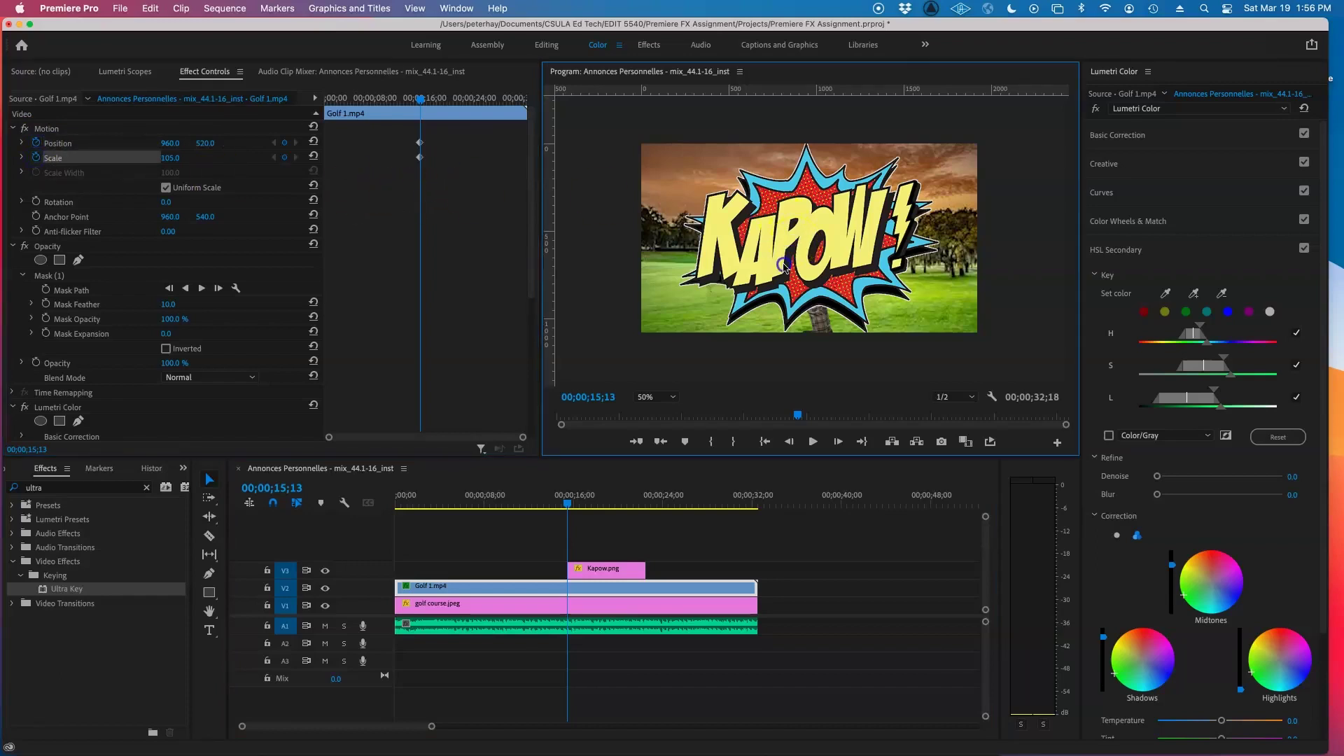
left_click(817, 247)
left_click_drag(816, 245, 786, 336)
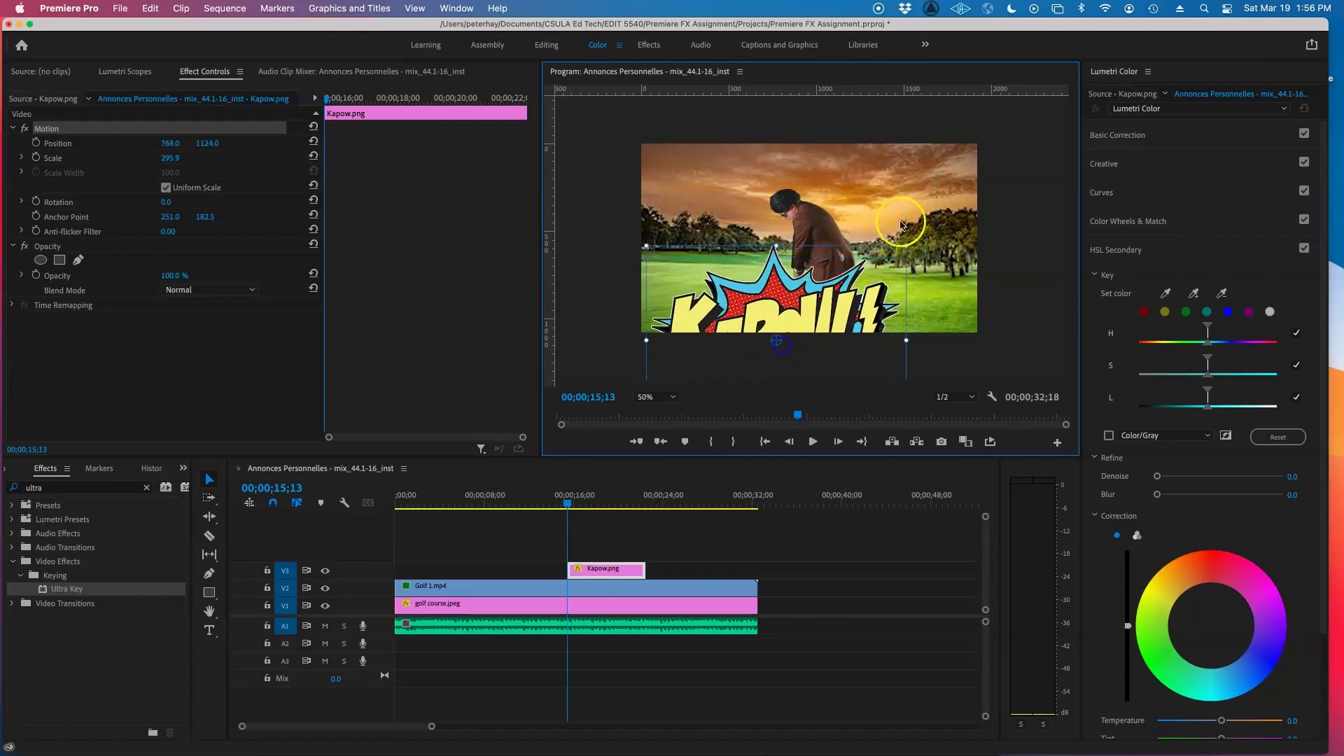
- Reduce the KAPOW graphic's Scale to 21.9, then scrub back over the golfer frames
mouse_move(166, 163)
left_mouse_down()
mouse_move(66, 150)
mouse_move(161, 149)
mouse_move(166, 163)
left_mouse_up()
left_click(167, 160)
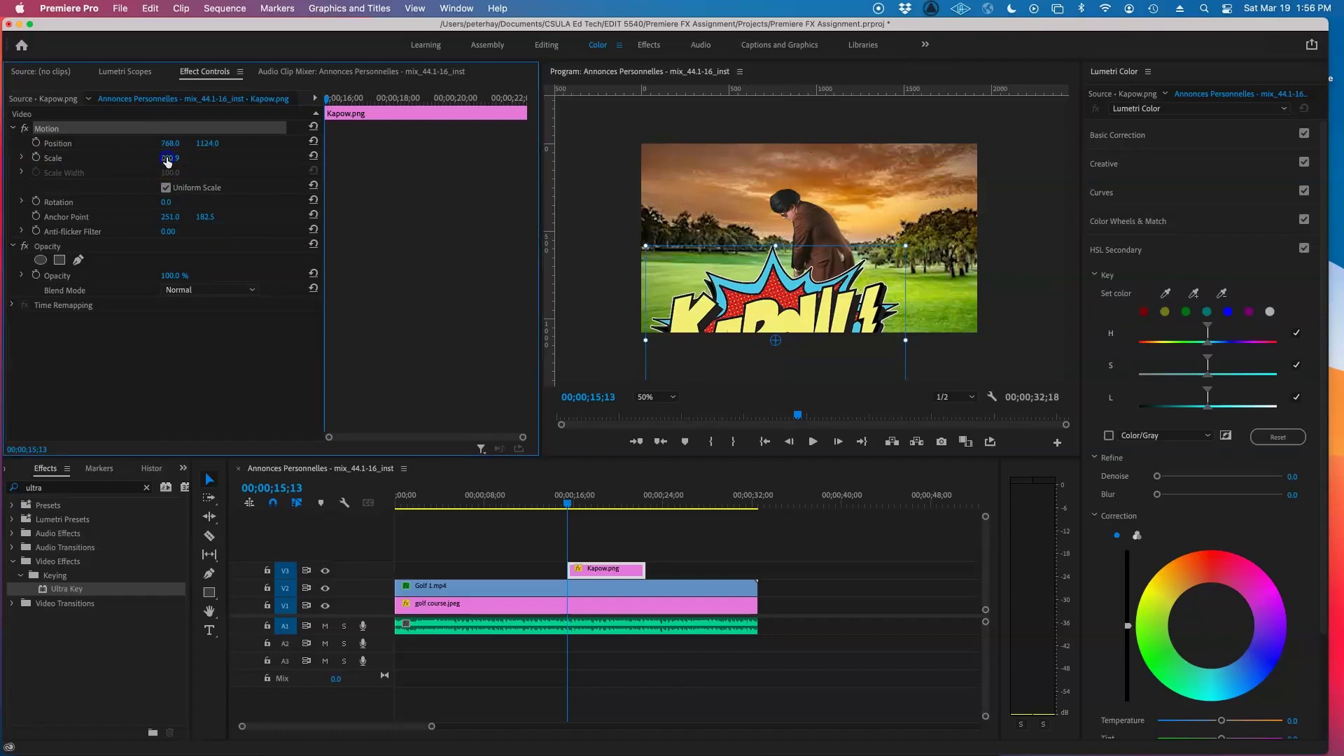
key("shift+Down")
key("shift+Down")
key("shift+Down")
key("shift+Down")
key("shift+Down")
key("shift+Down")
key("shift+Down")
key("shift+Down")
key("shift+Down")
key("shift+Down")
key("shift+Down")
key("shift+Down")
key("shift+Down")
key("shift+Down")
key("shift+Down")
key("shift+Down")
key("shift+Down")
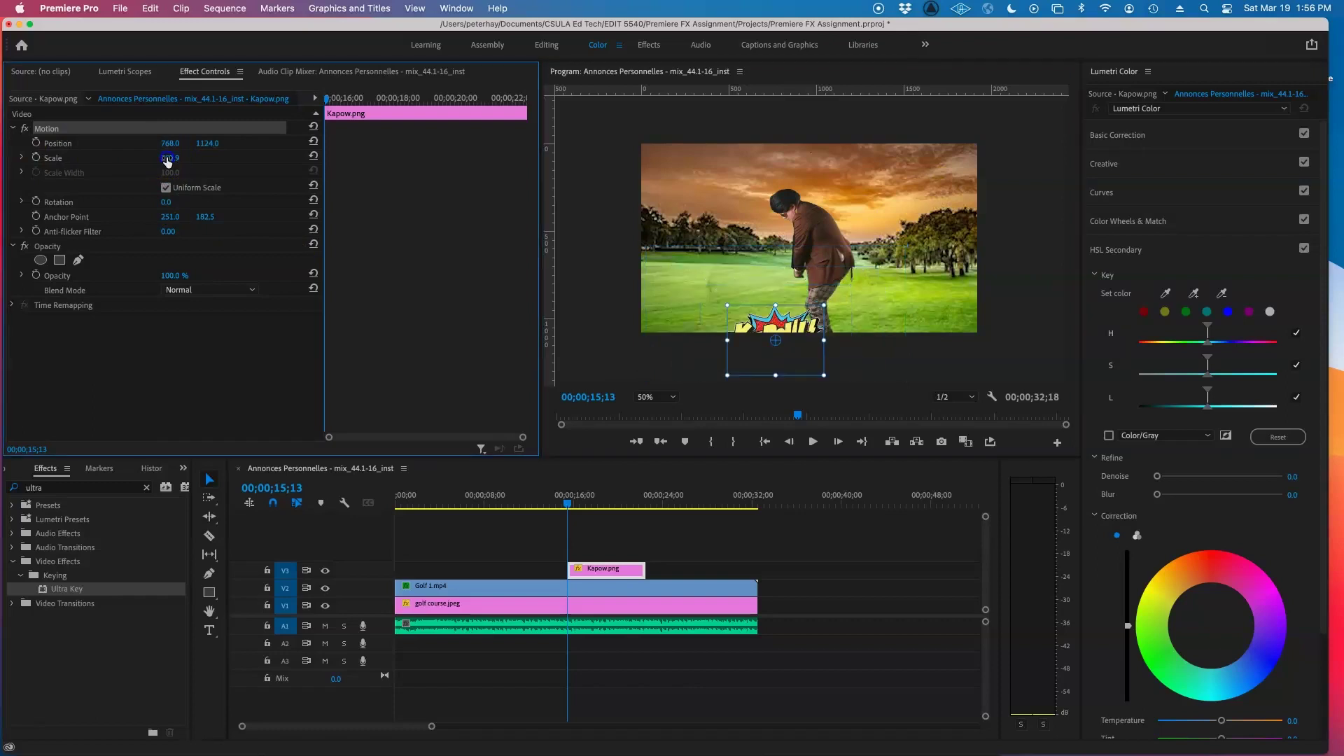
key("shift+Down")
key("shift+Down")
key("shift+Down")
key("shift+Down")
key("shift+Down")
key("shift+Down")
key("shift+Down")
key("shift+Down")
key("shift+Down")
key("shift+Down")
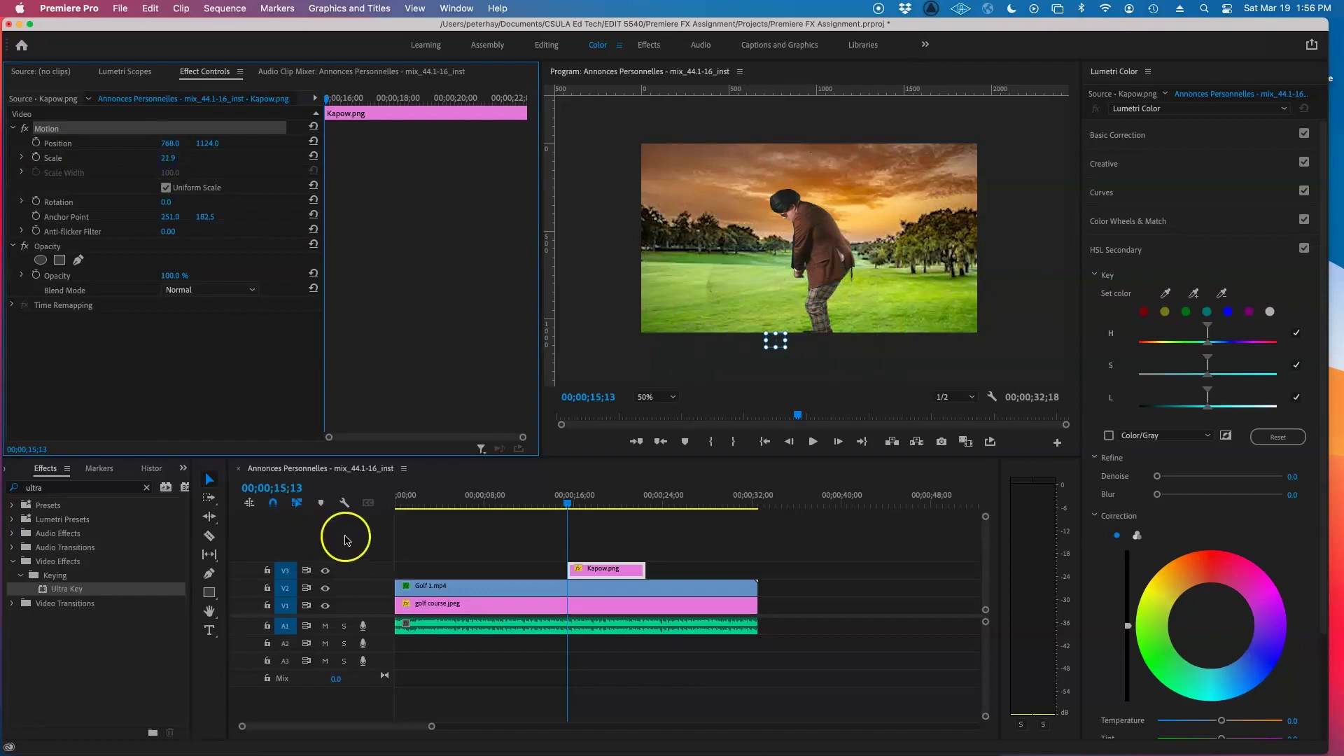
mouse_move(567, 506)
left_mouse_down()
mouse_move(545, 506)
mouse_move(585, 507)
left_mouse_up()
- Shift the Kapow.png clip slightly later on V3
left_click(635, 569)
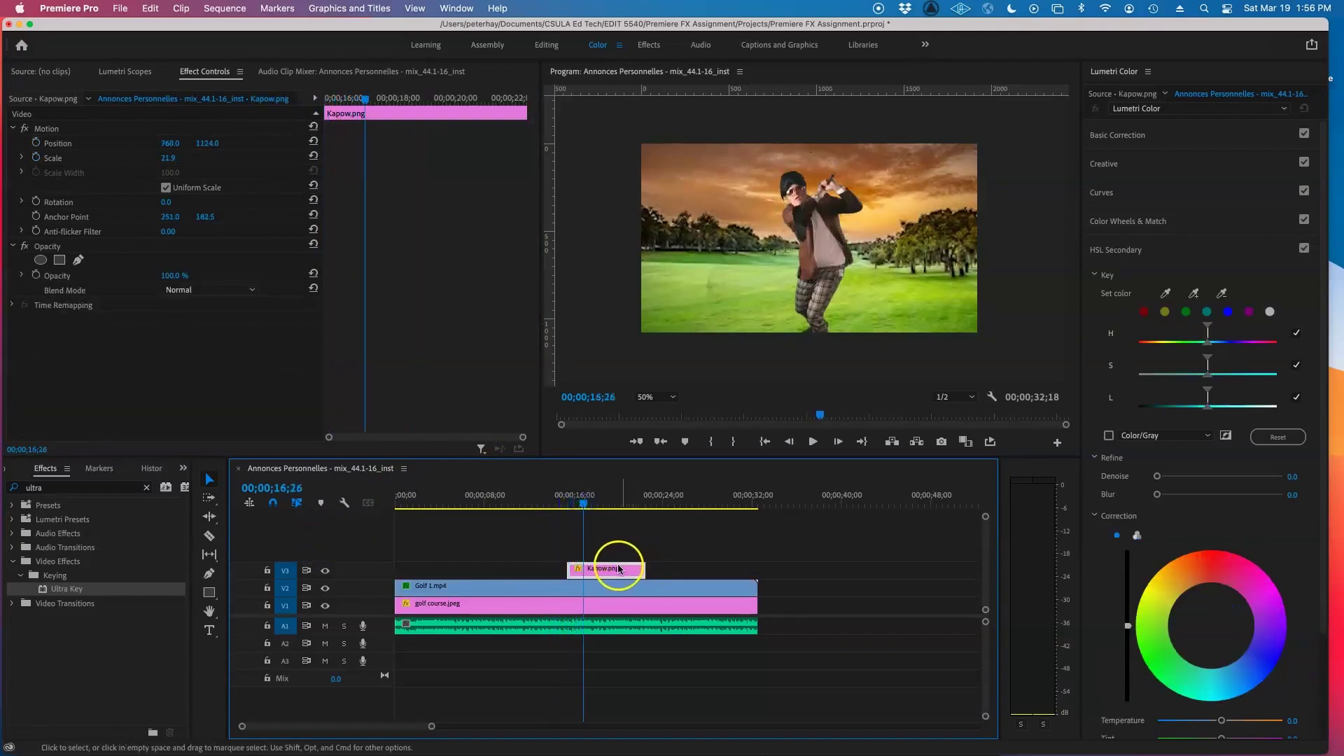
left_click_drag(606, 570, 619, 569)
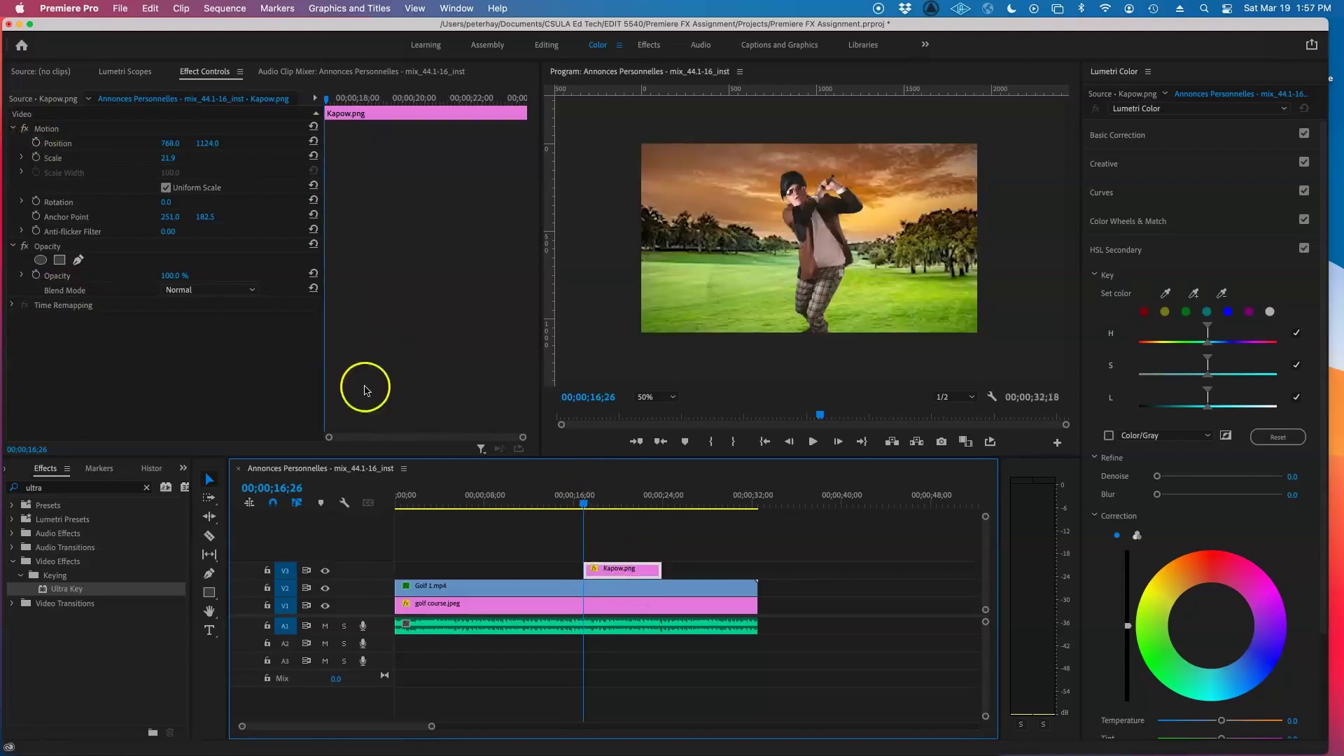
left_click(632, 569)
double_click(633, 568)
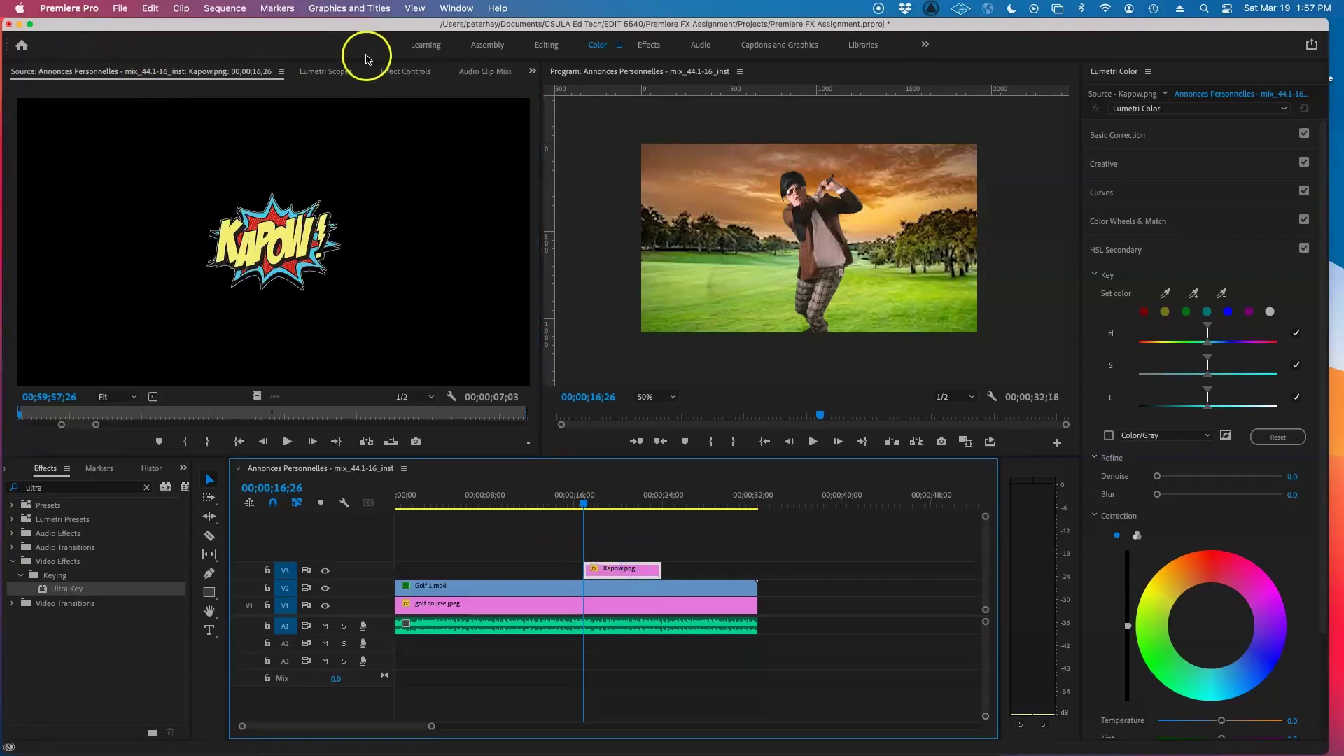
- Nudge the KAPOW graphic up so its Position reads 768, 1087
left_click(396, 72)
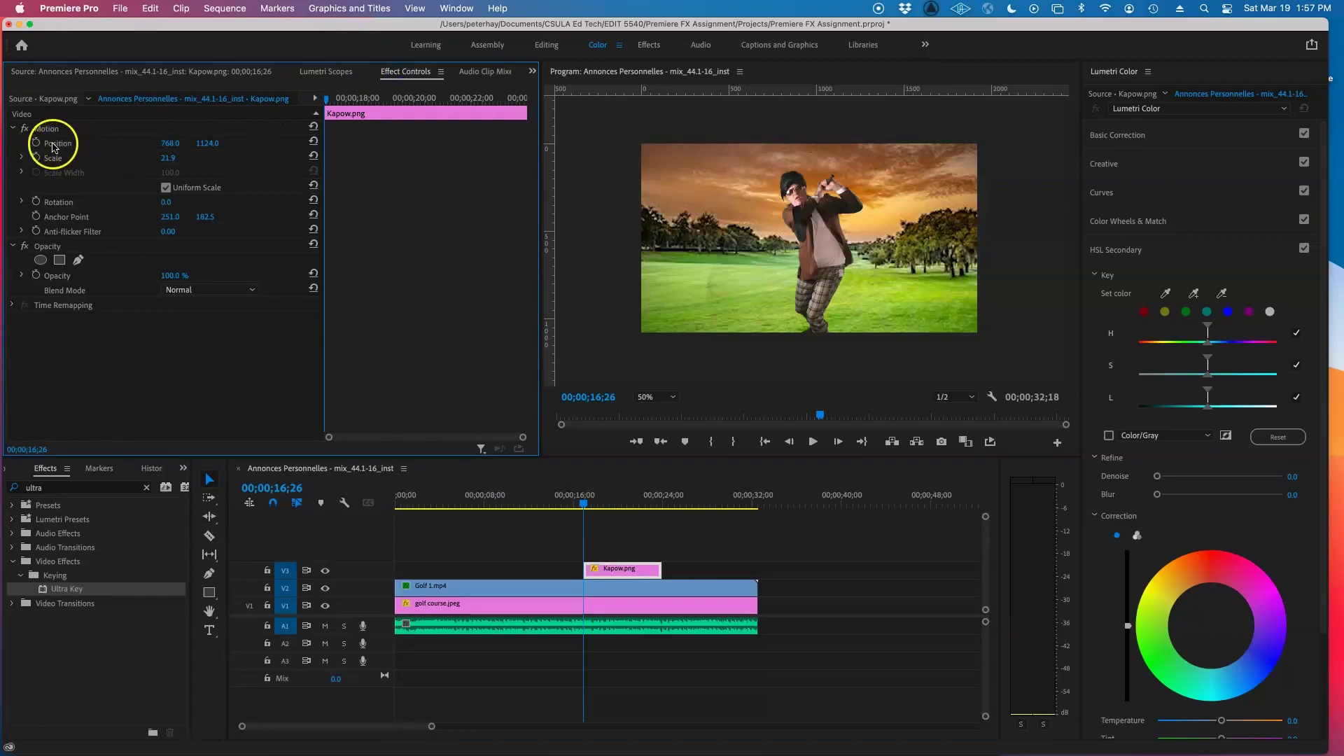
left_click(744, 339)
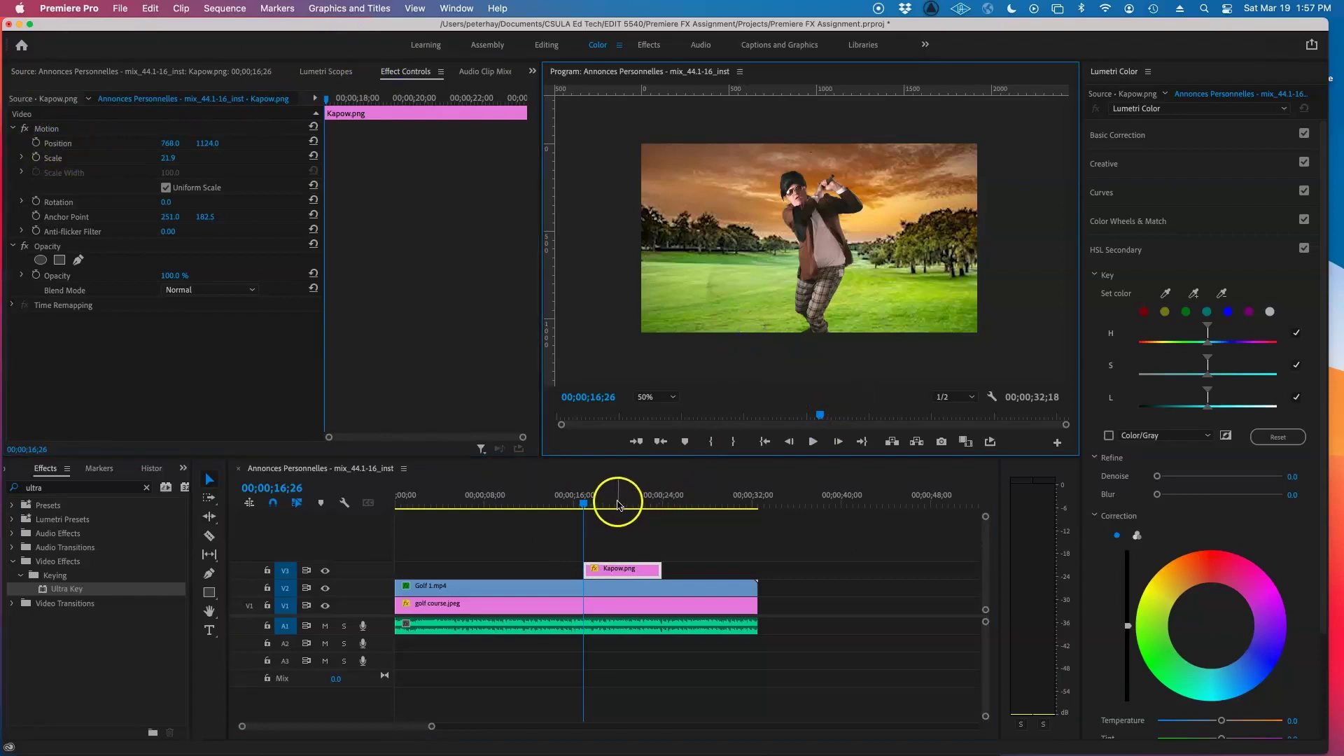
key("Right")
key("Right")
key("Right")
key("Right")
key("Right")
key("Right")
key("Right")
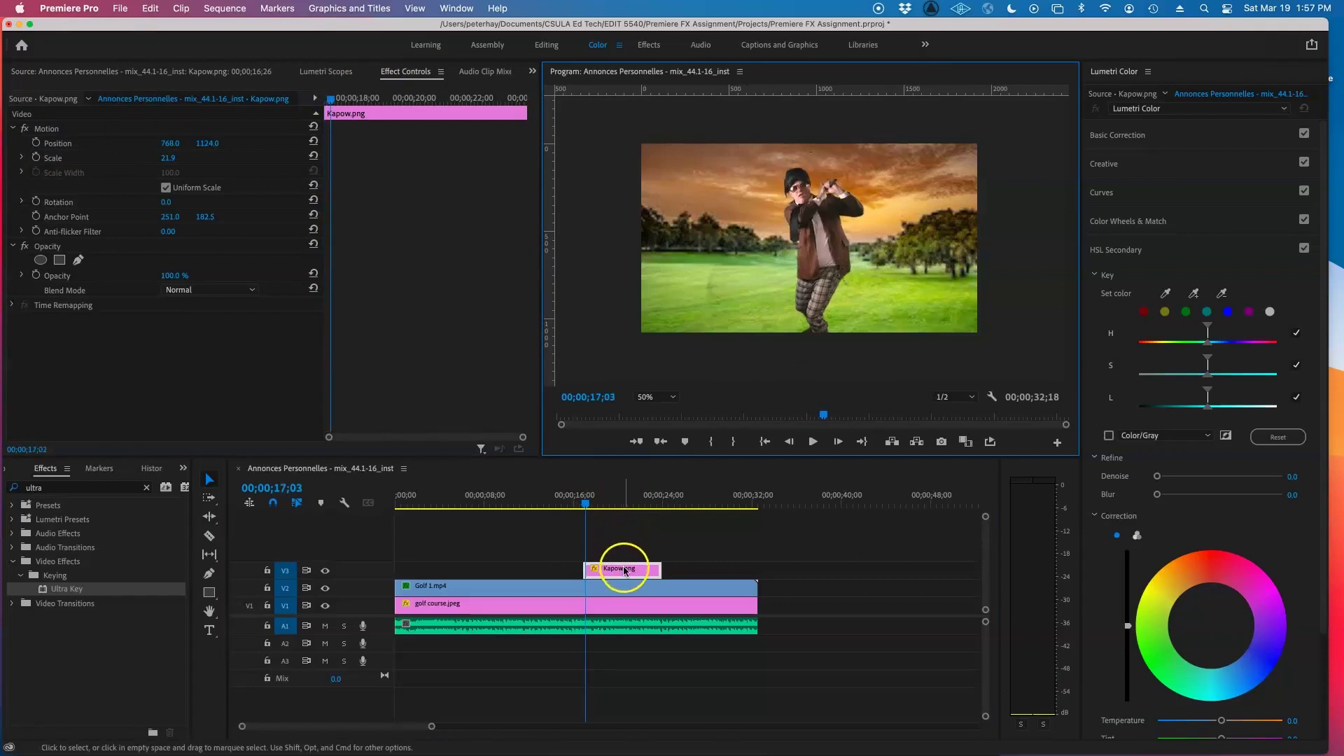
left_click(624, 568)
left_click(758, 322)
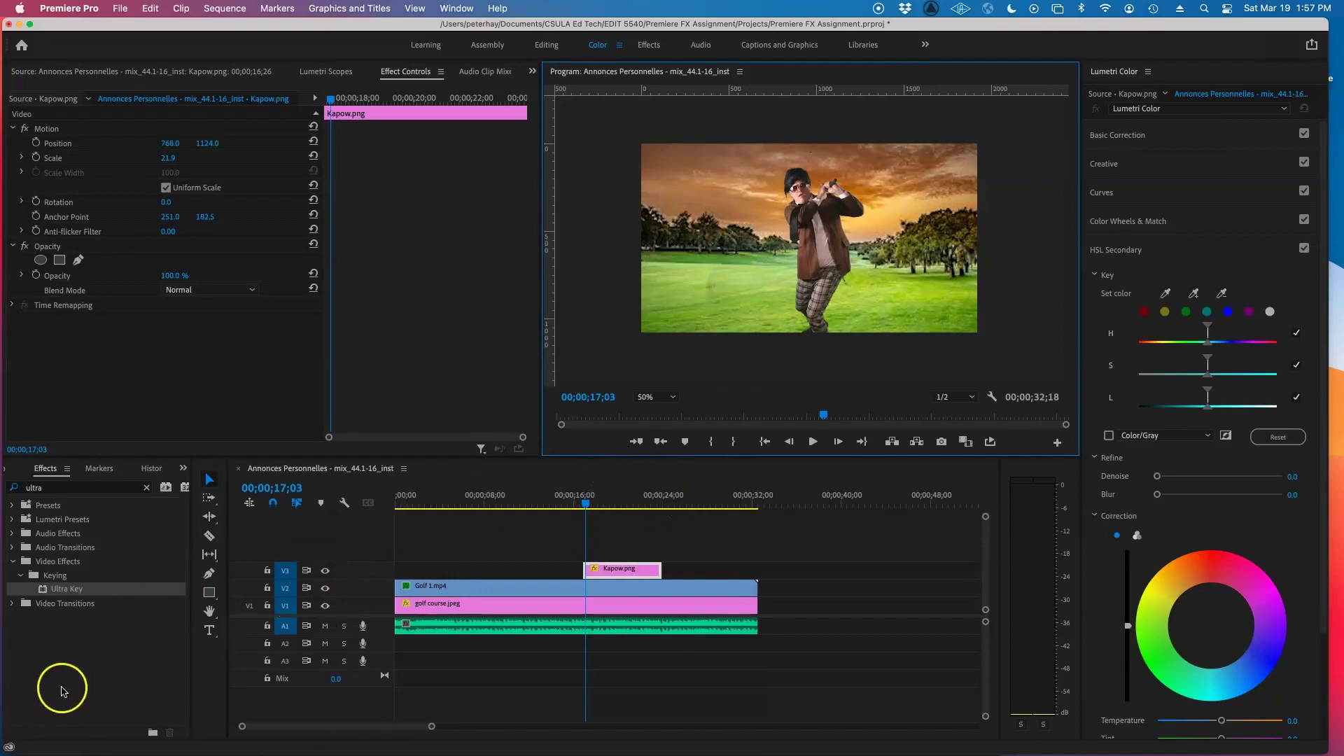
key("super+z")
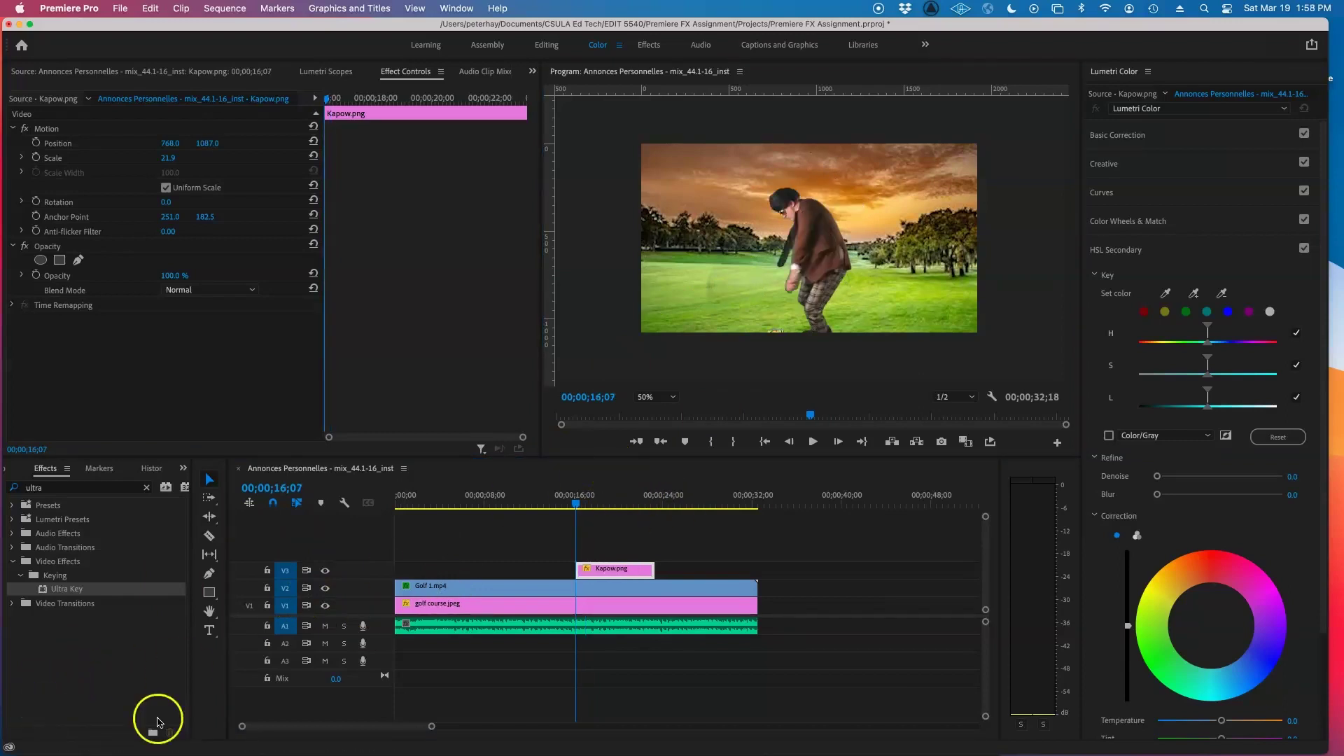
left_click(779, 333)
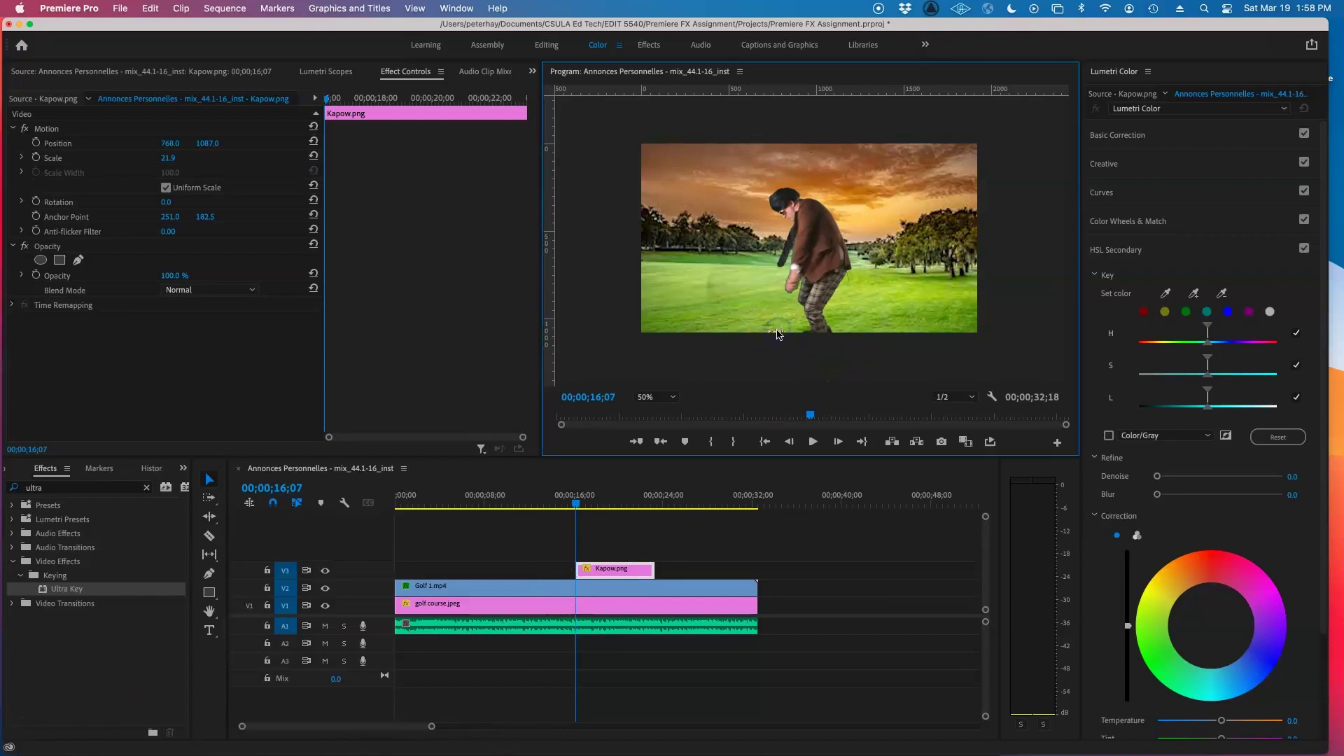
- Shorten the Kapow.png clip by trimming its out point
left_click(778, 333)
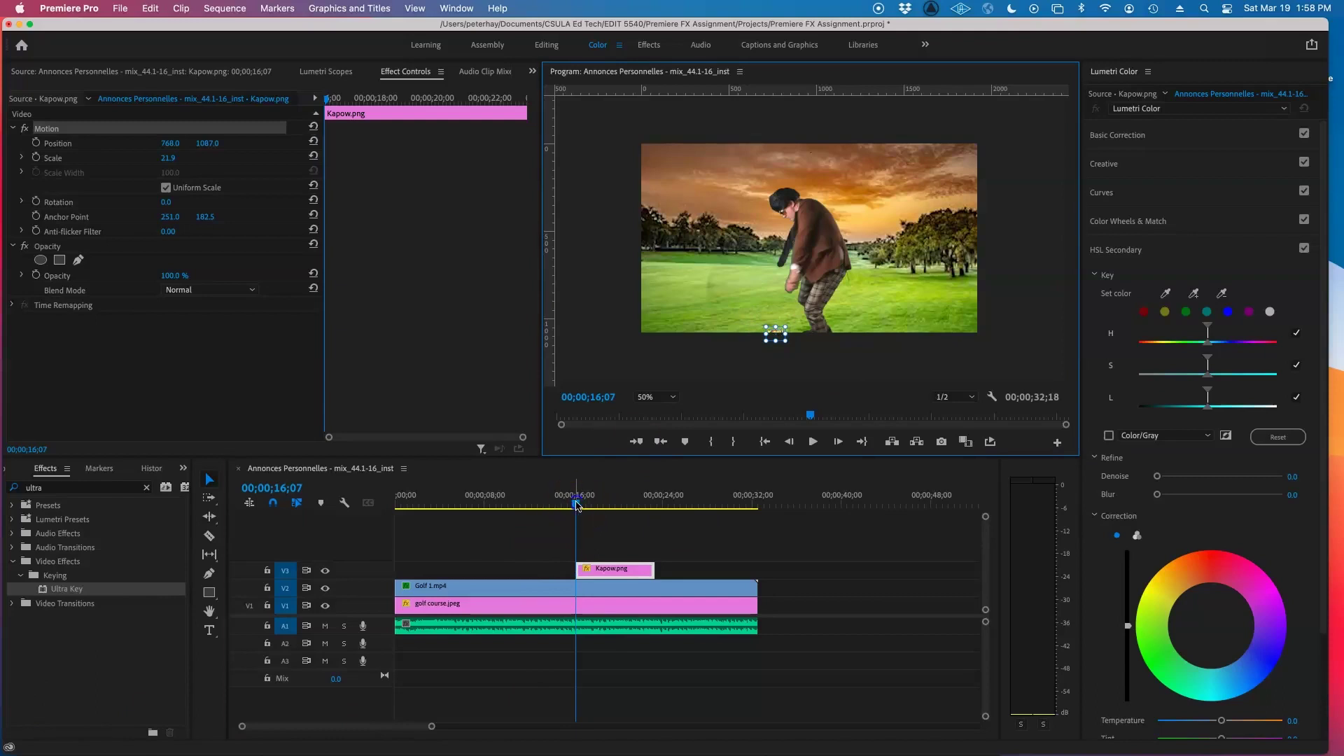
left_click_drag(577, 504, 635, 509)
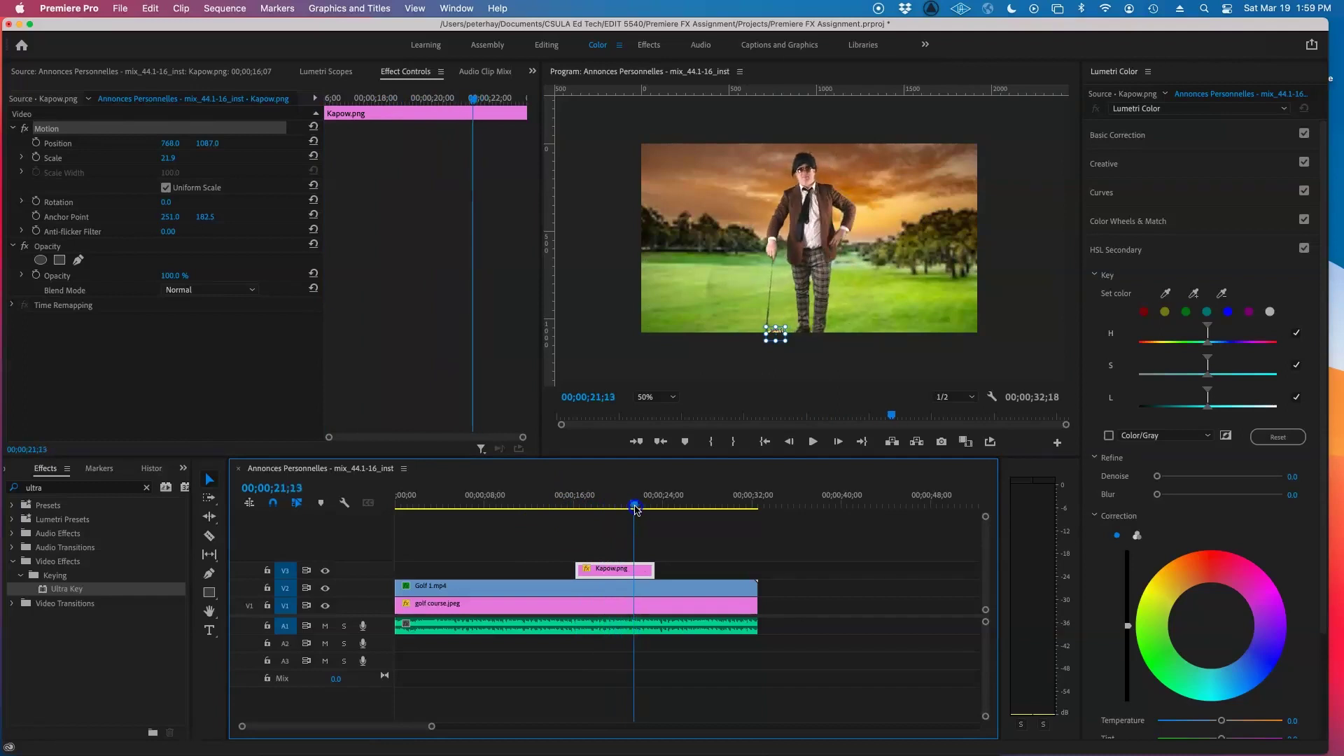
left_click(652, 570)
left_click_drag(650, 571, 632, 564)
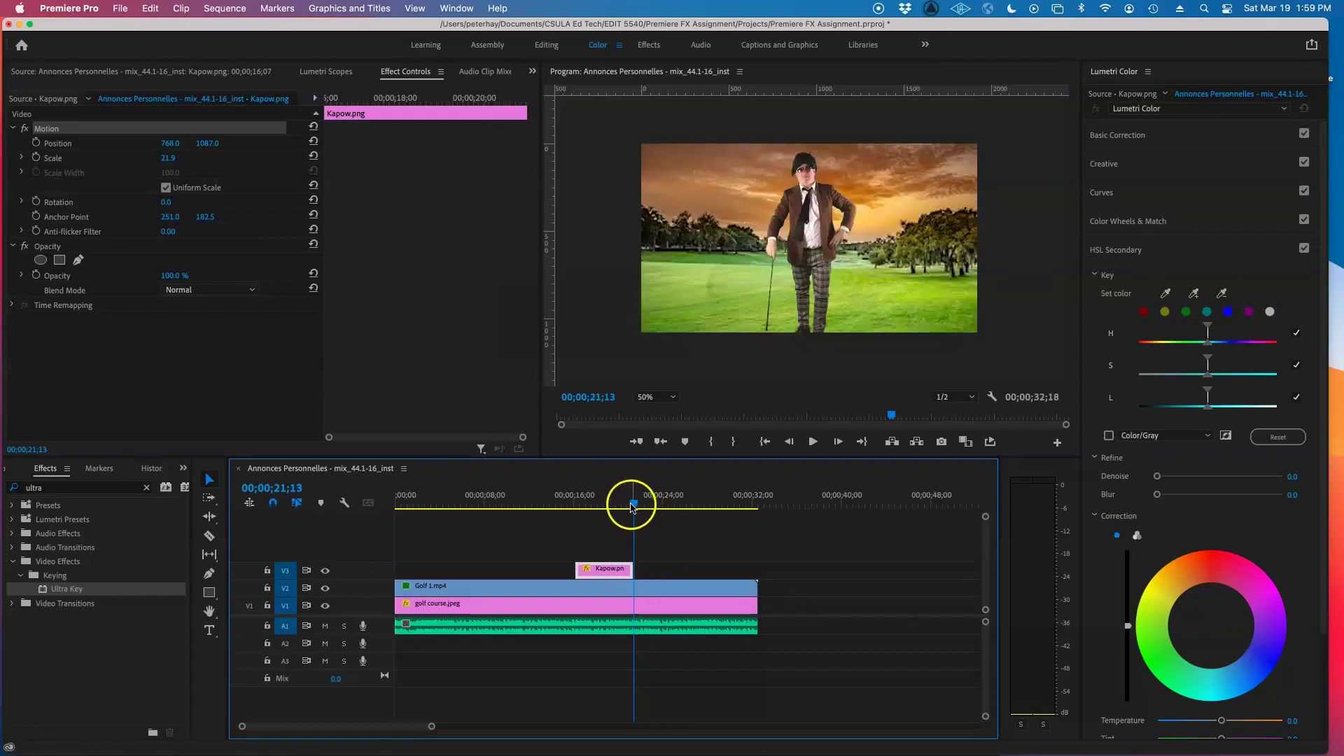
- At 21;10, keyframe Scale and Position and enlarge KAPOW to Scale 383.5
left_click(632, 506)
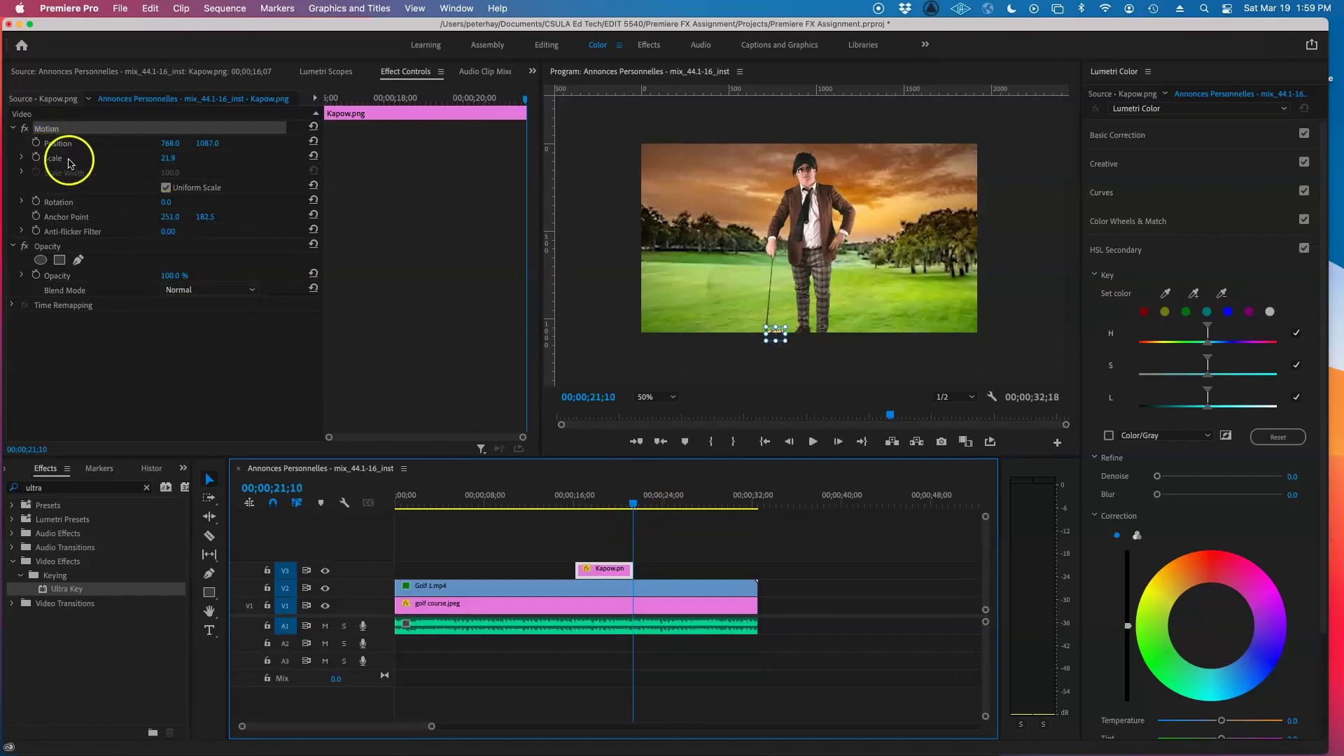
left_click(36, 158)
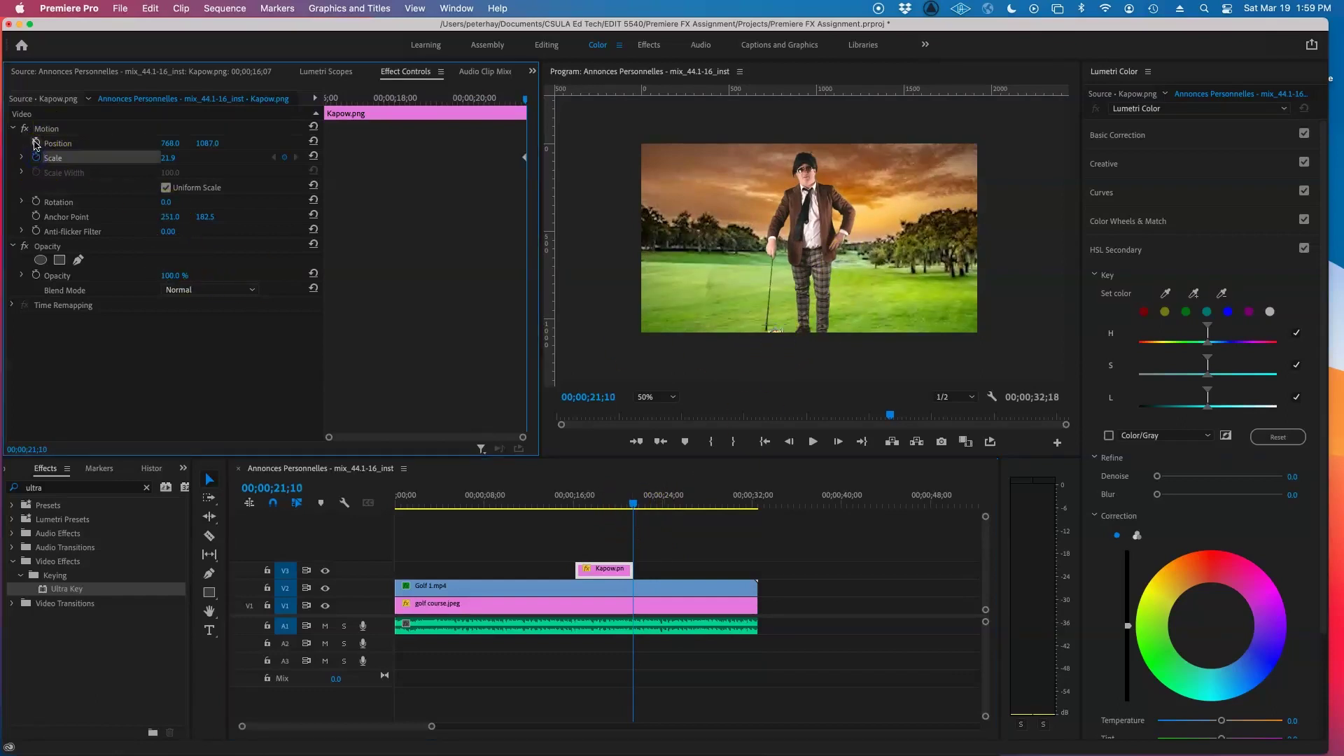
left_click(37, 143)
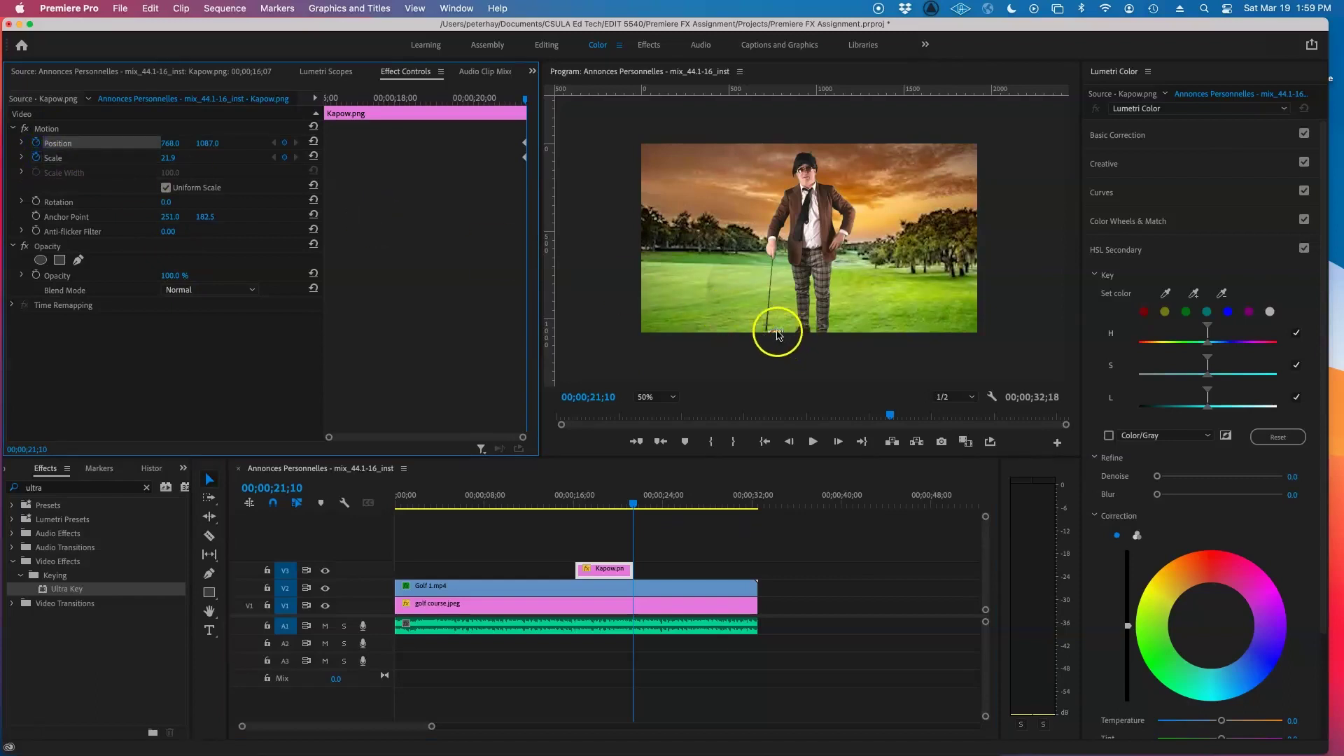
left_click(778, 334)
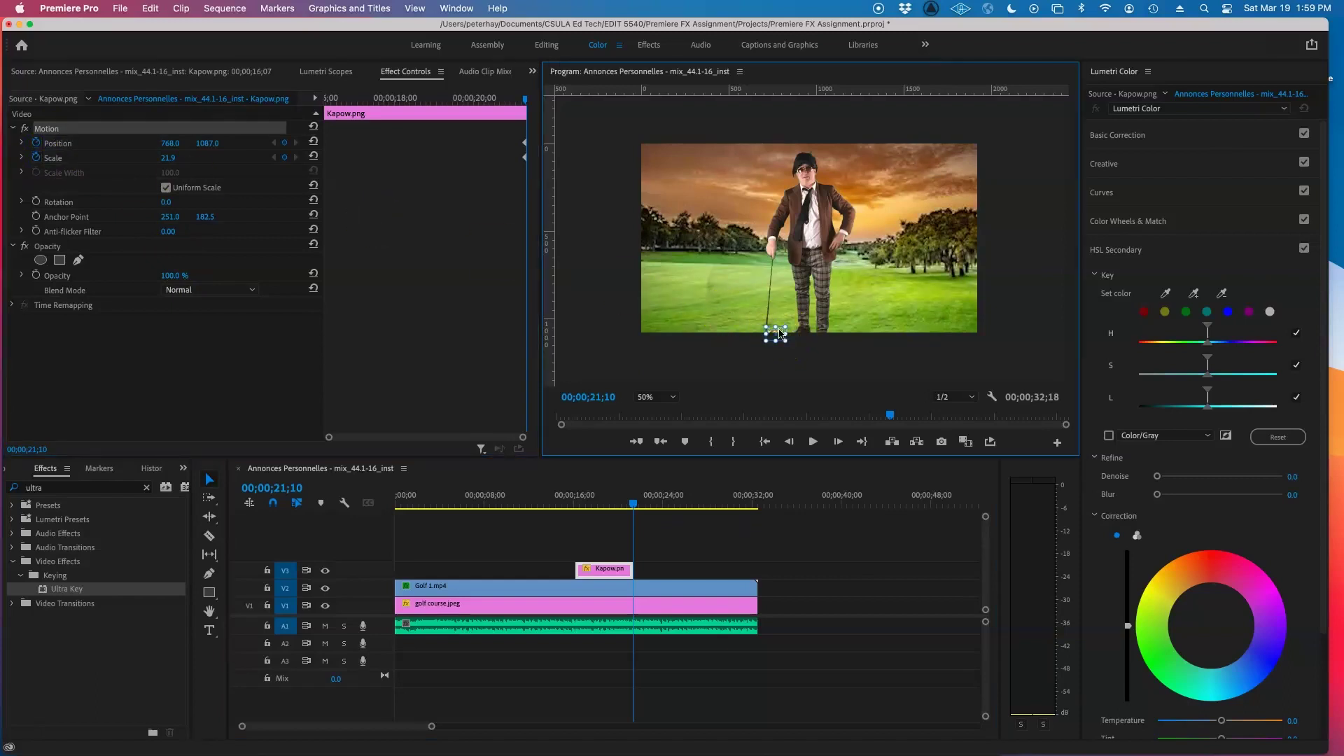
left_click_drag(840, 268, 805, 206)
left_click(800, 287)
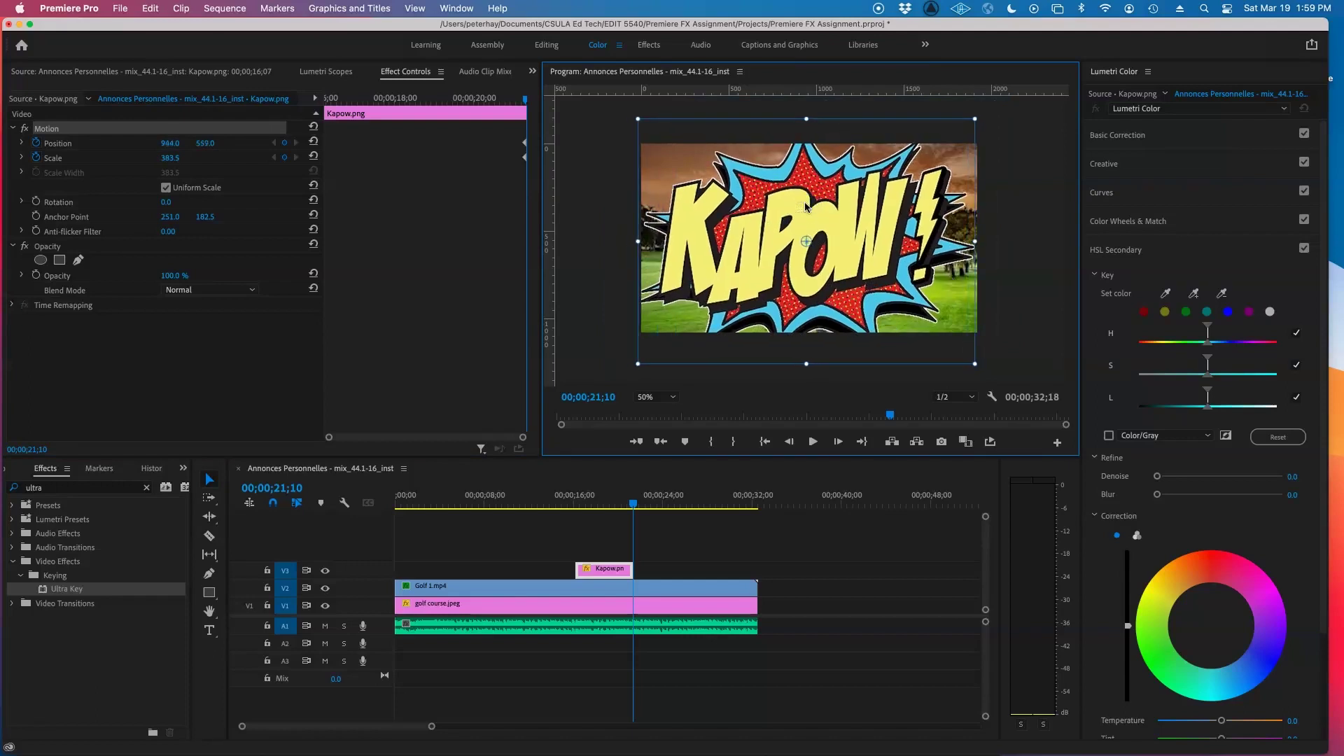
- Play the KAPOW animation from 15;20, then move to 16;07
left_click(572, 505)
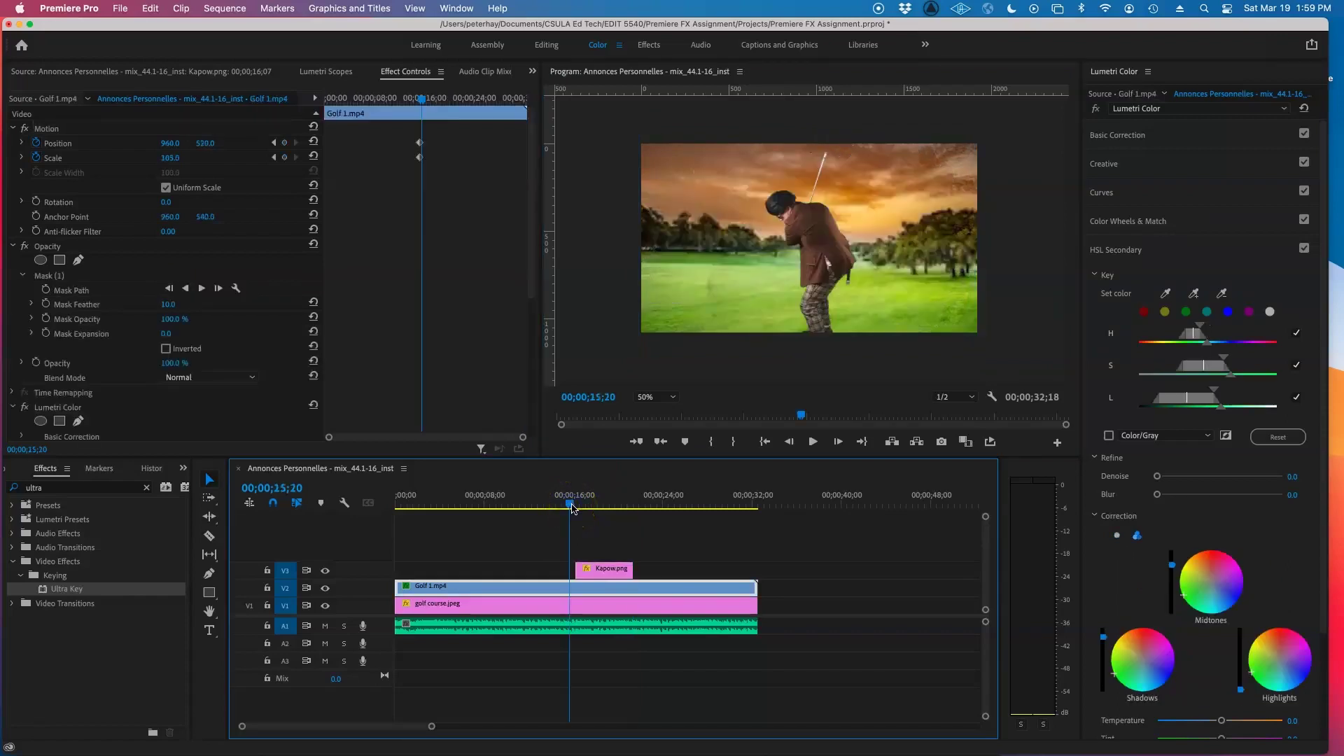
key("space")
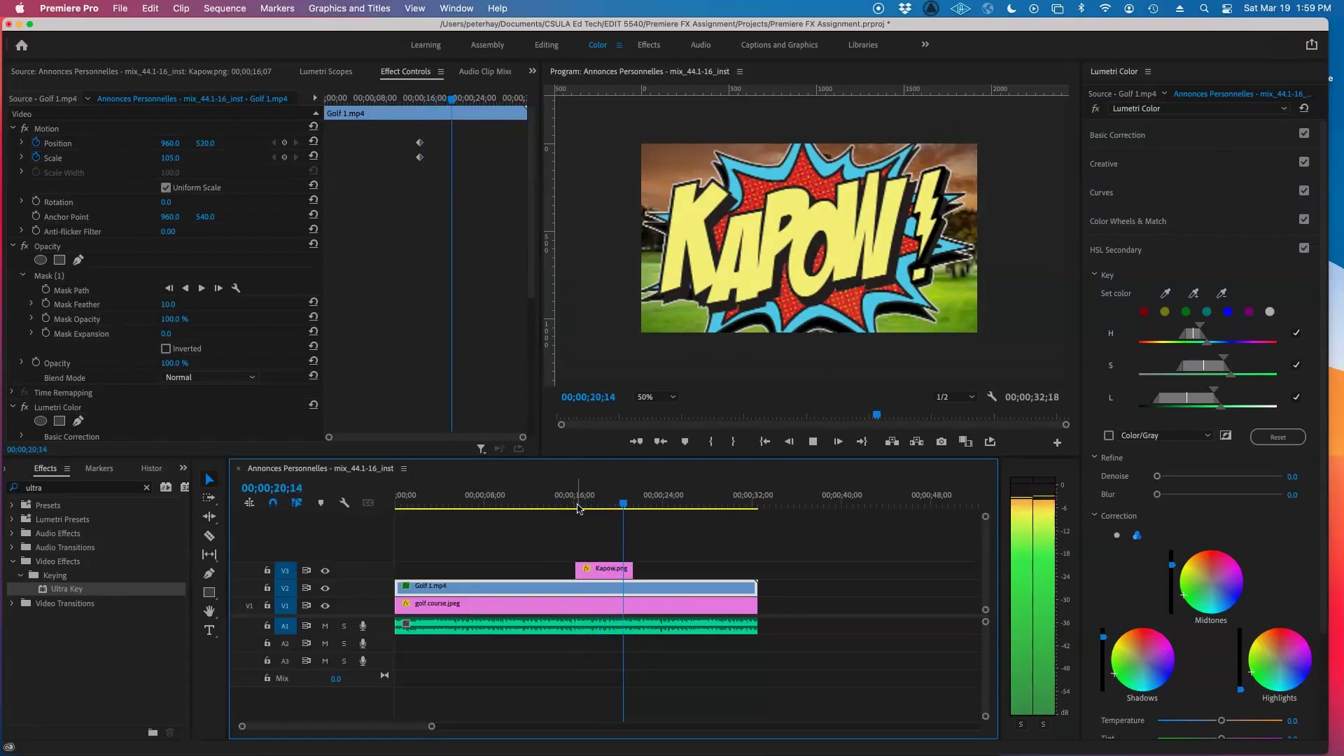
key("space")
left_click_drag(628, 507, 579, 512)
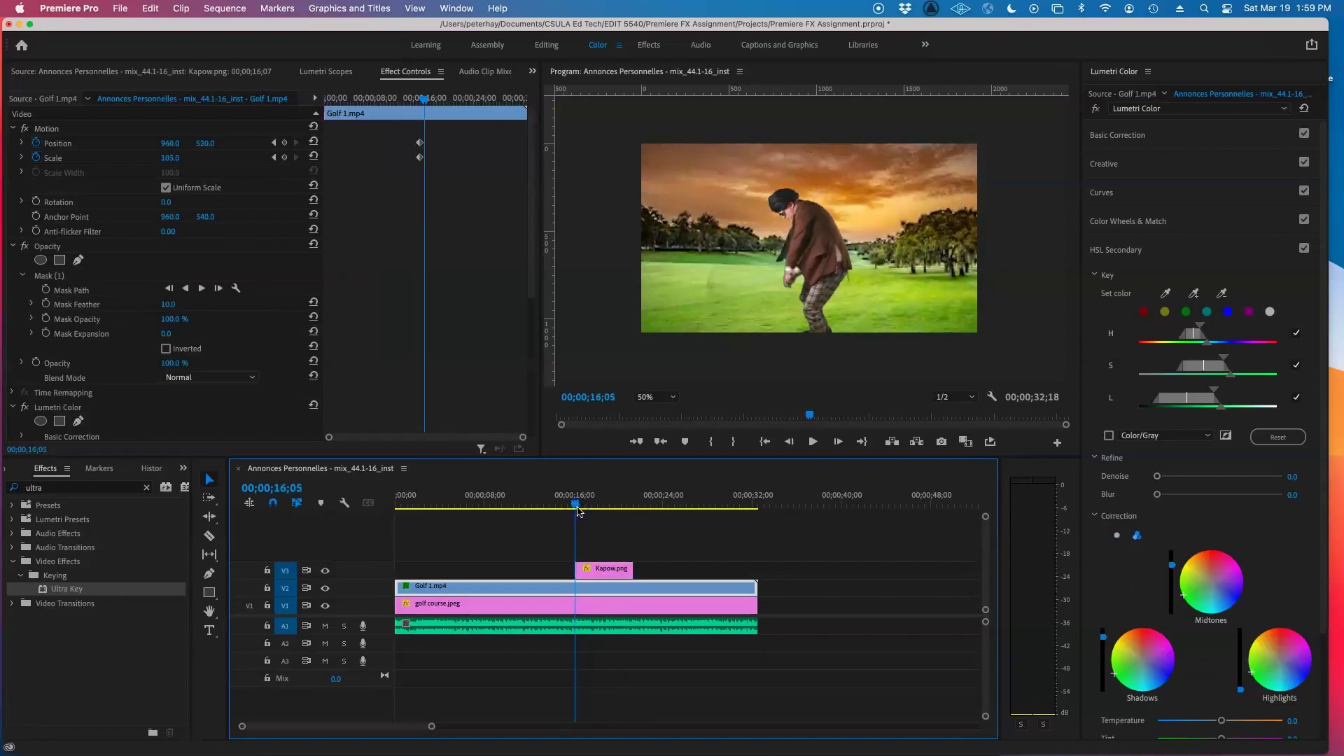
left_click(594, 535)
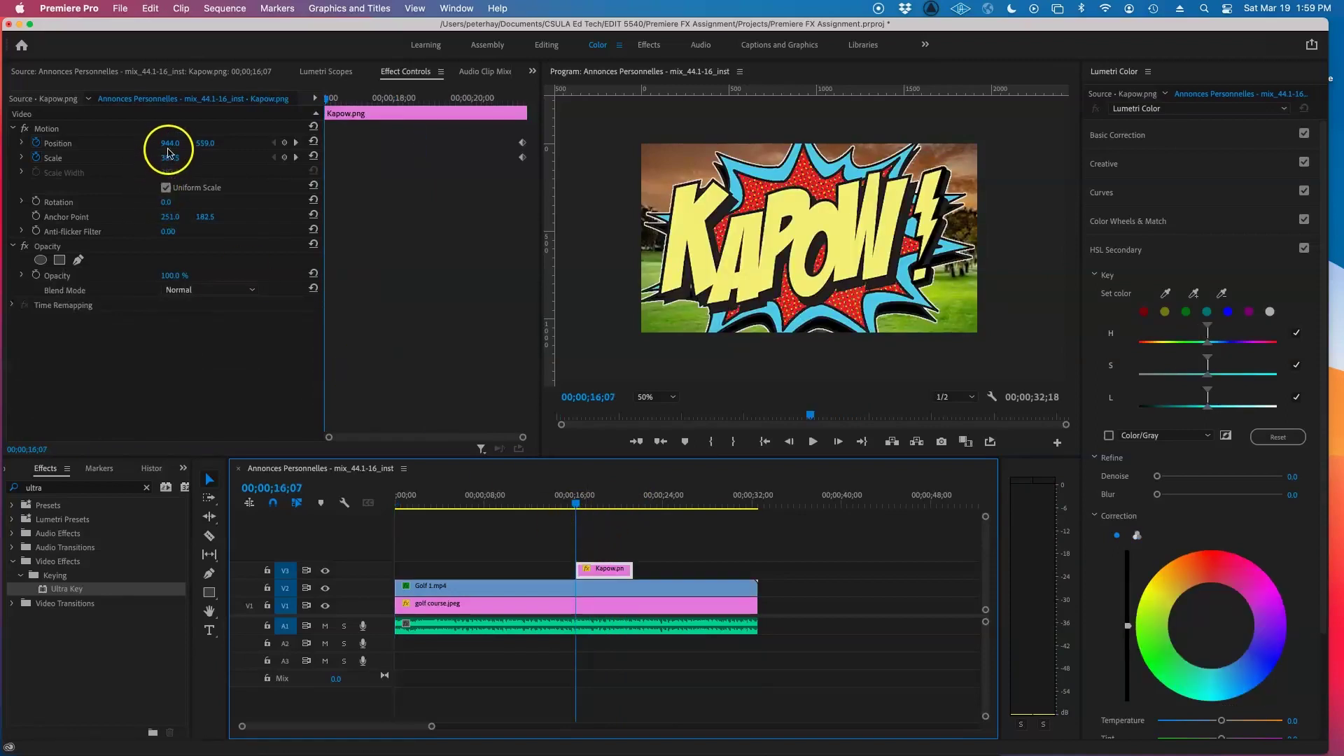
- At 16;07, set KAPOW to Scale 21.5 and Position 714, 1079, then play the burst
left_click_drag(168, 159, 205, 149)
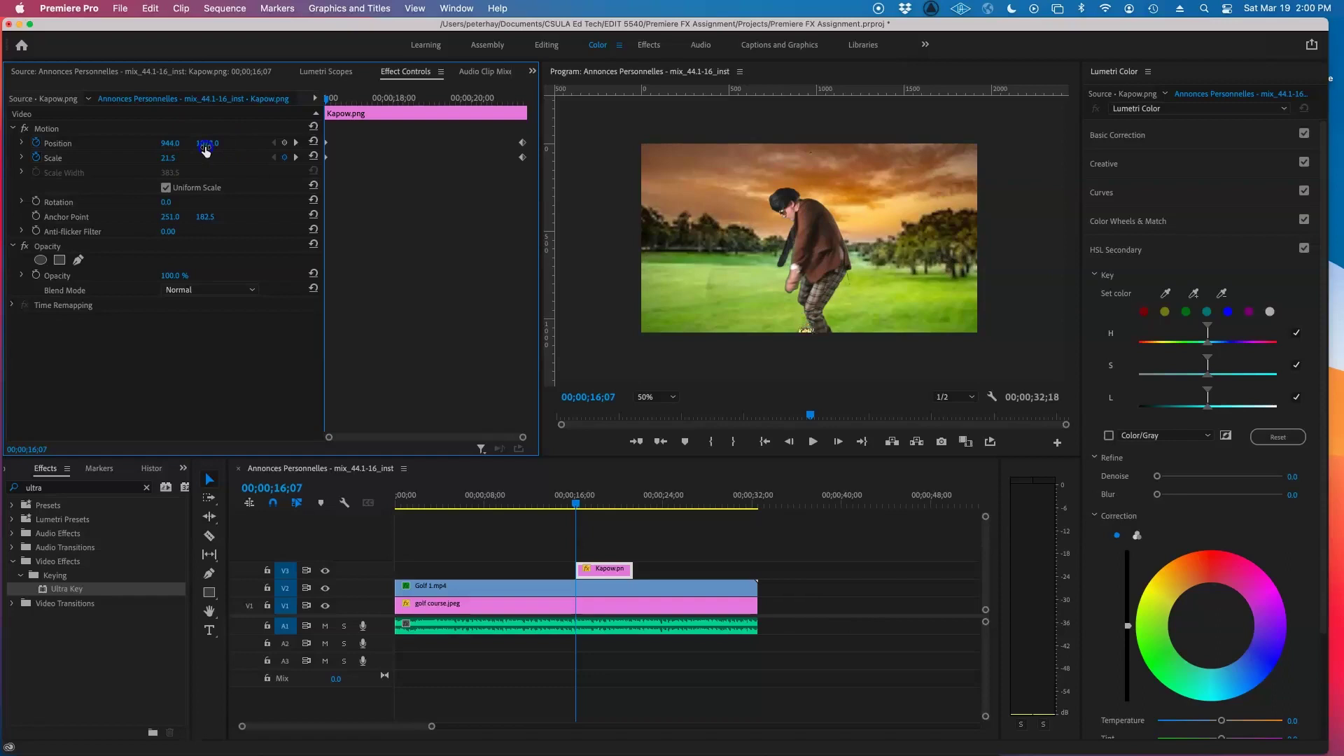
left_click_drag(168, 145, 168, 145)
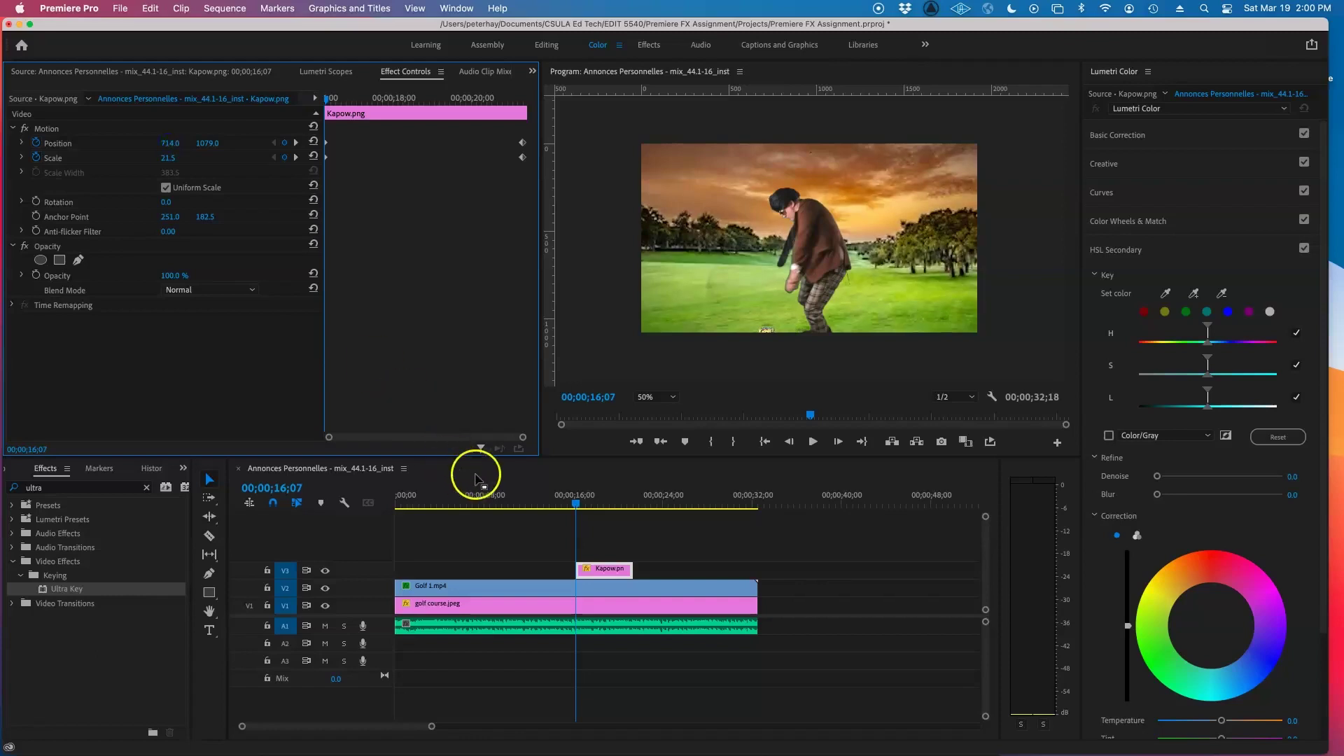
left_click(555, 506)
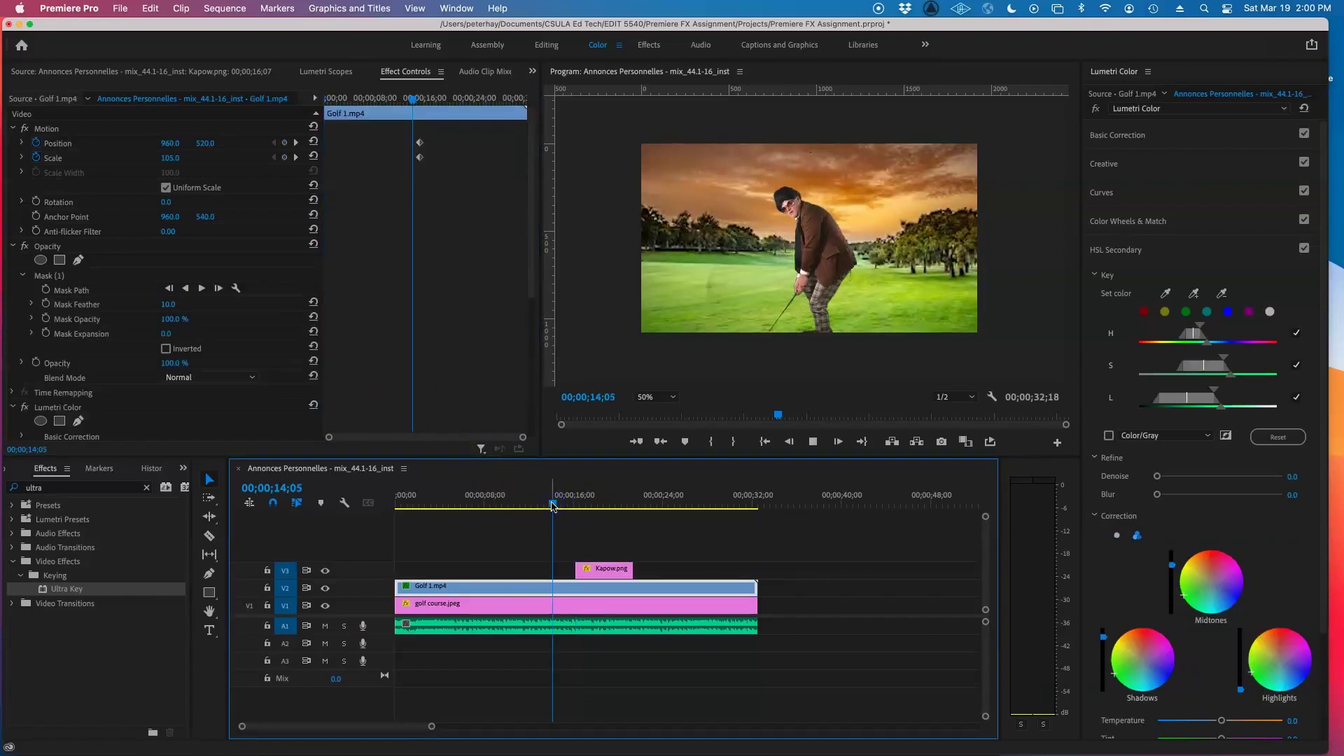
key("space")
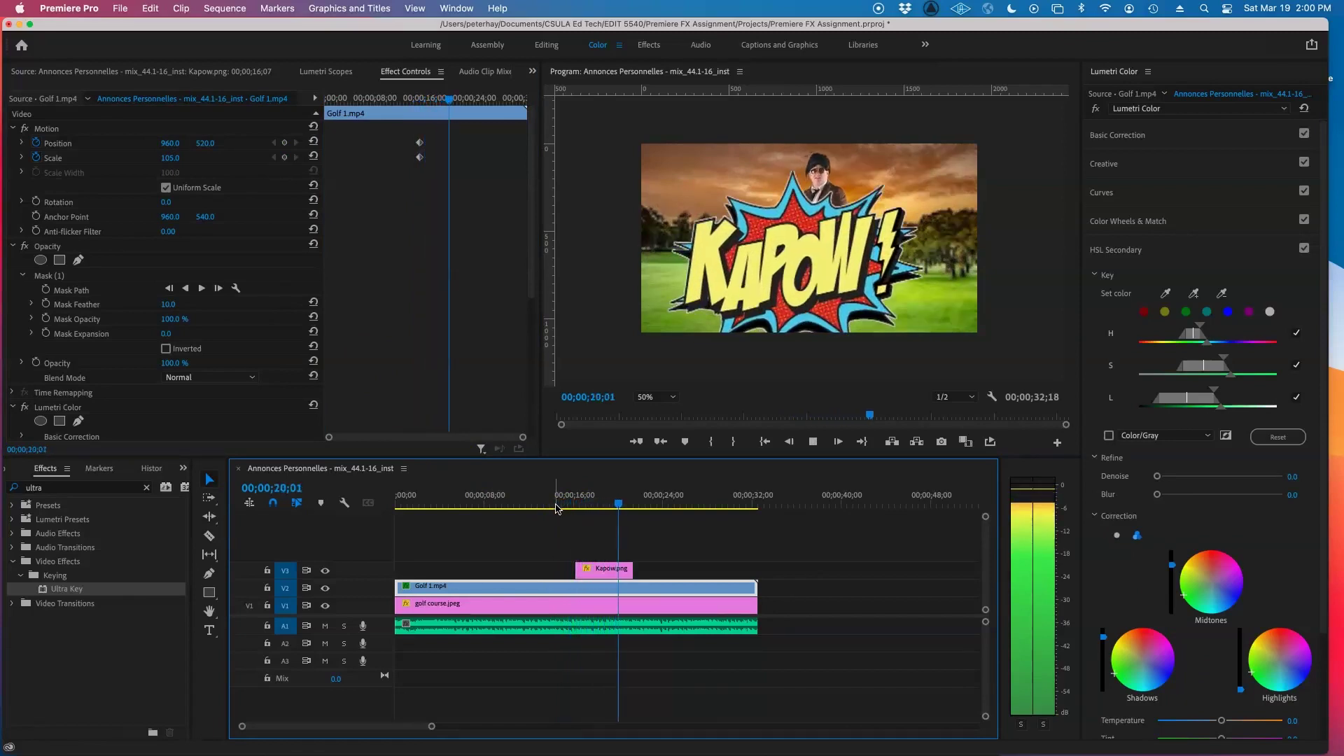
key("space")
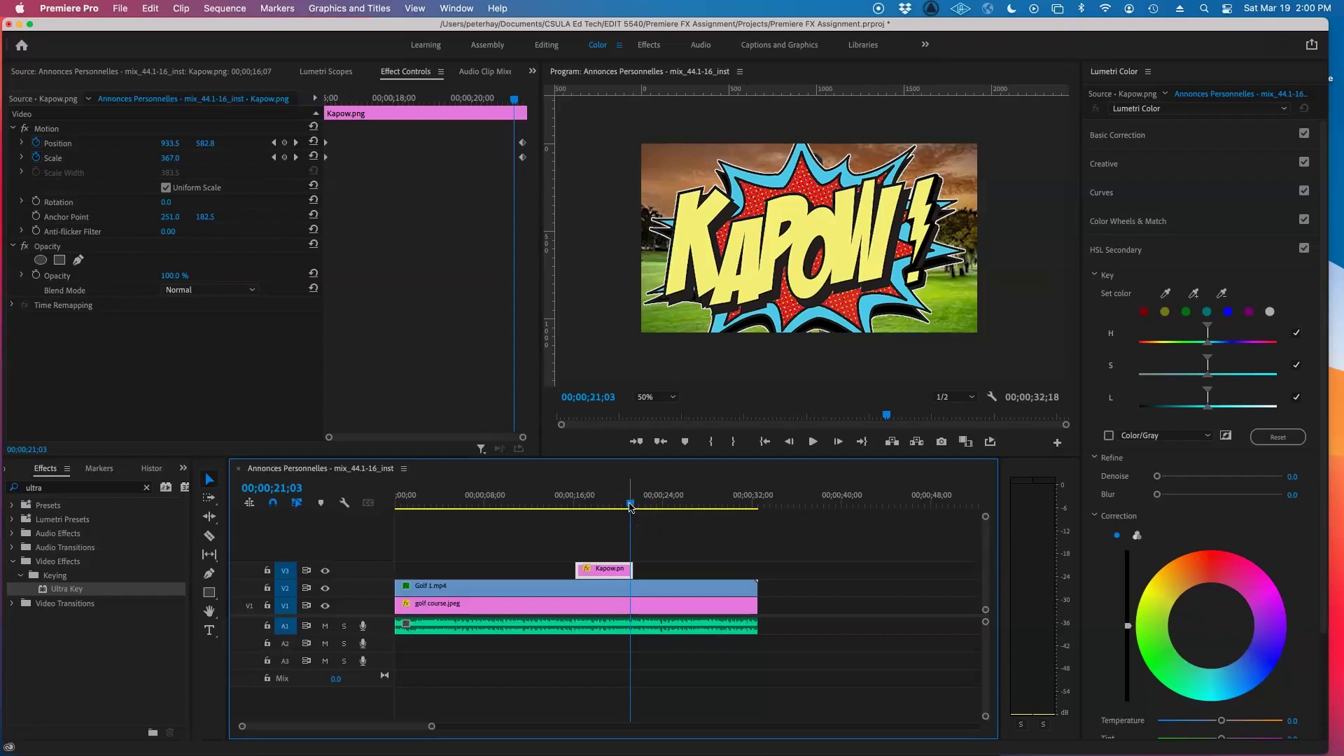
- At 17;26, keyframe KAPOW at Scale 460.5, Position 1028.7, 593.5, and trim the clip's end
left_click_drag(630, 506, 596, 507)
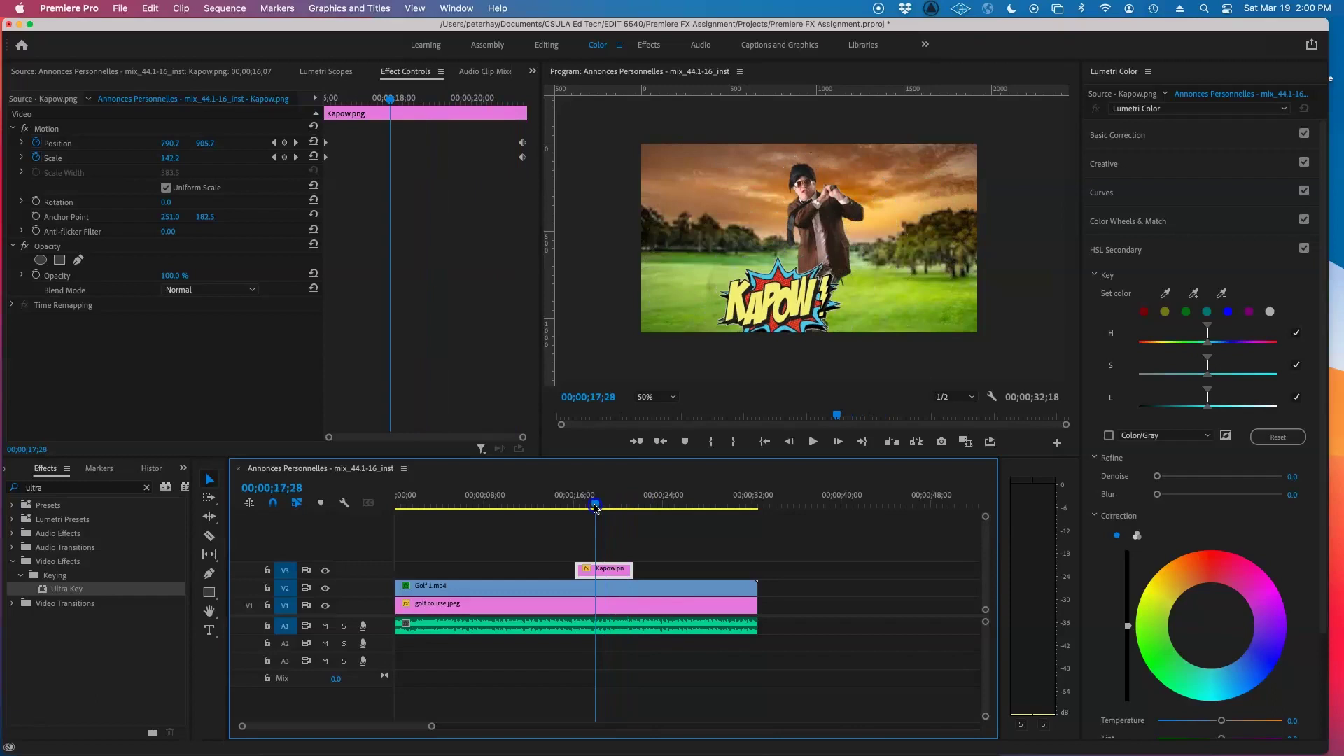
left_click_drag(596, 507, 594, 508)
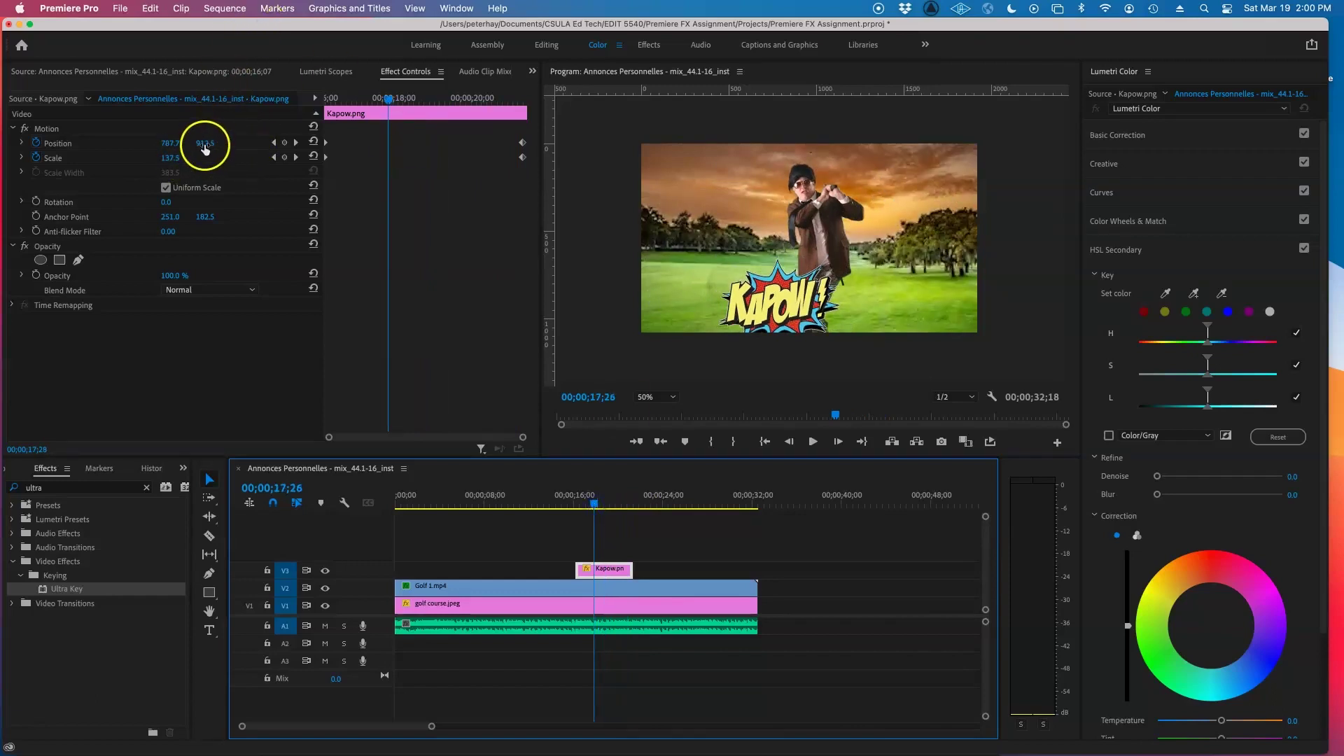
mouse_move(171, 156)
left_mouse_down()
mouse_move(202, 144)
mouse_move(188, 145)
left_mouse_up()
left_click_drag(170, 144, 169, 145)
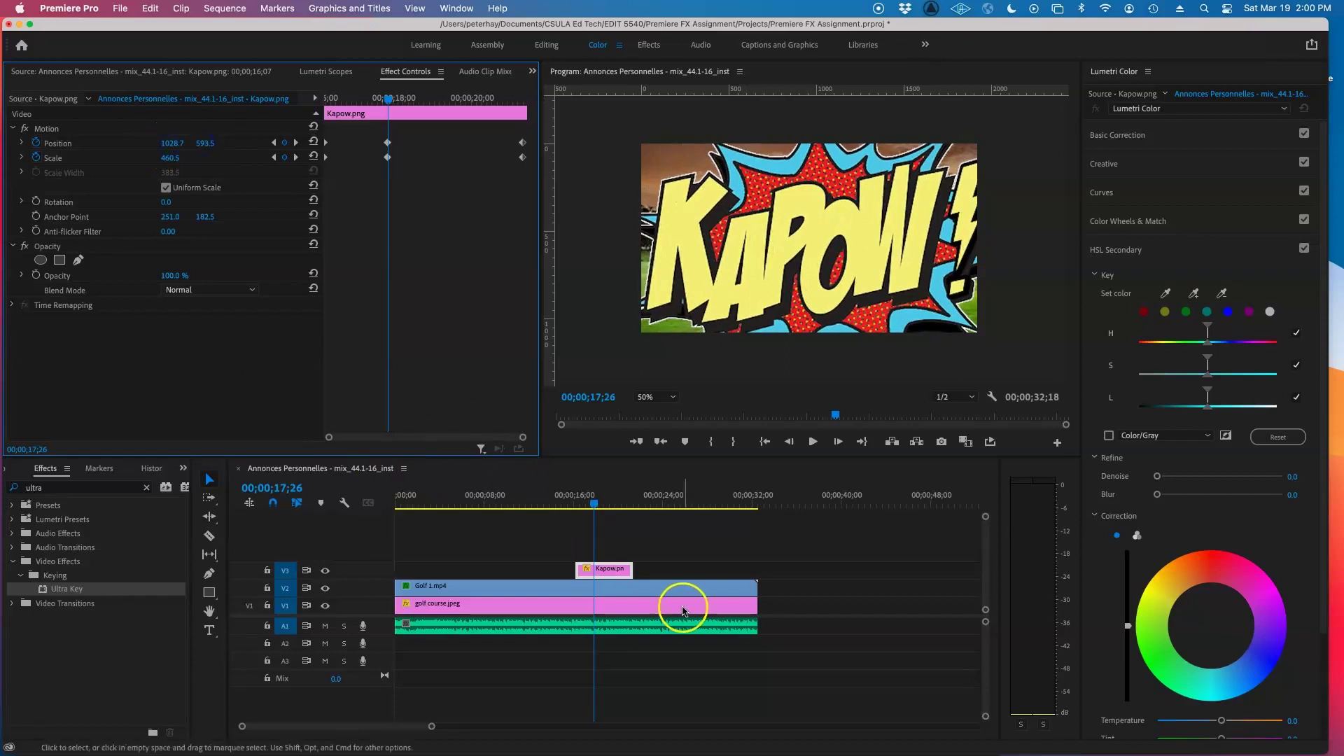
left_click_drag(635, 572, 603, 573)
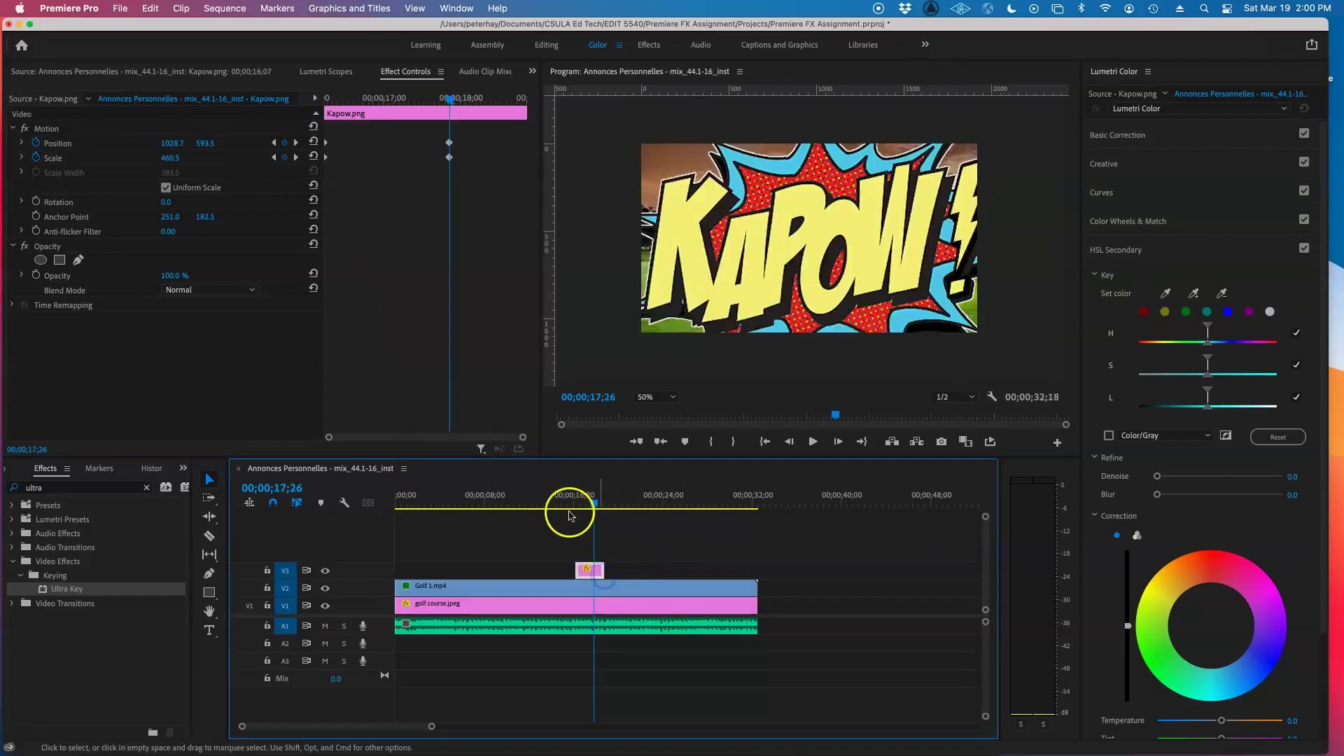
- Preview the KAPOW animation and trim the Kapow clip's end shorter
left_click(567, 504)
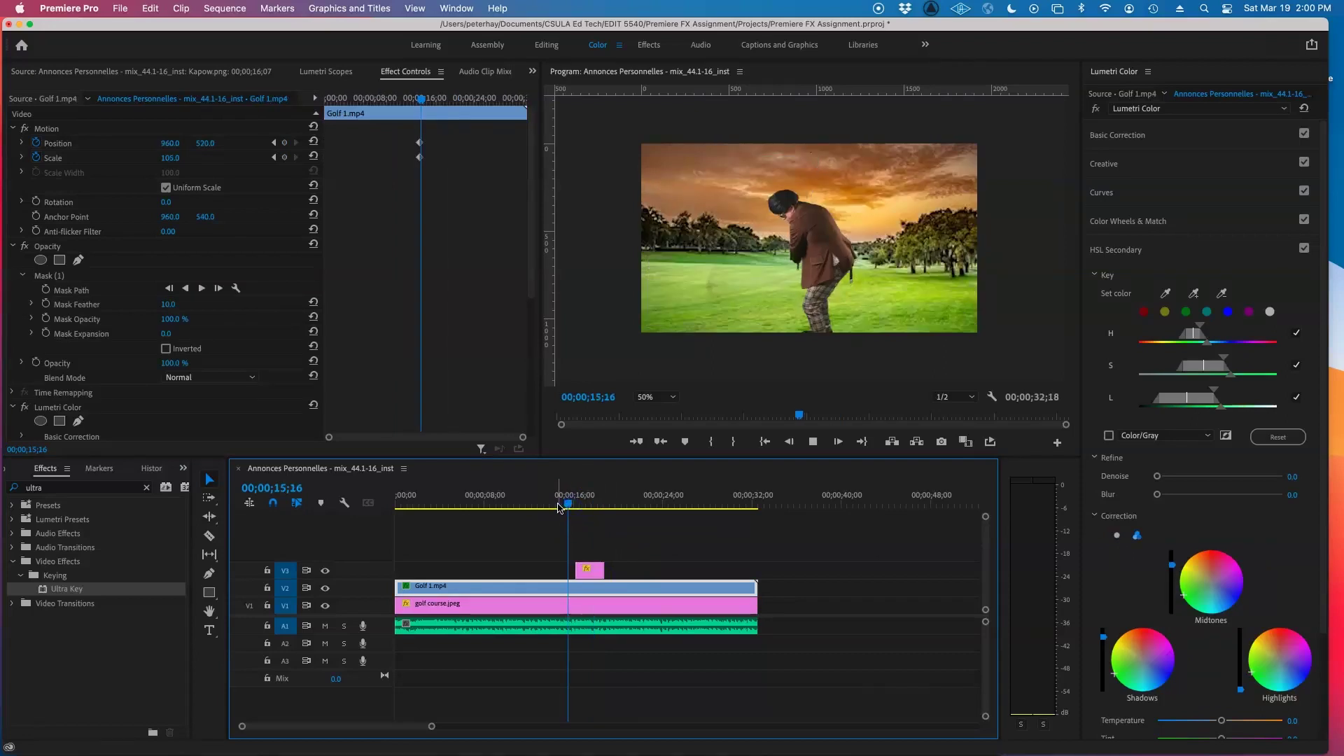
key("space")
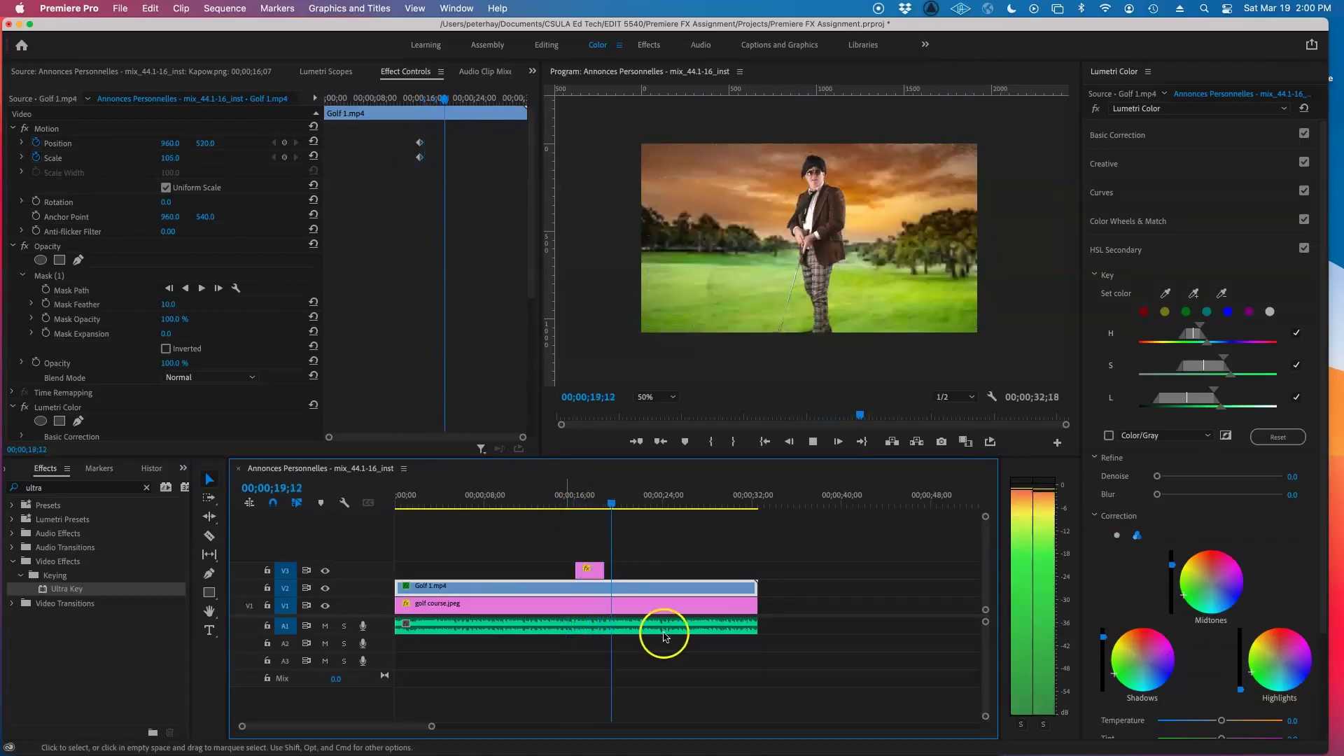
key("space")
scroll(677, 632, "up", 5)
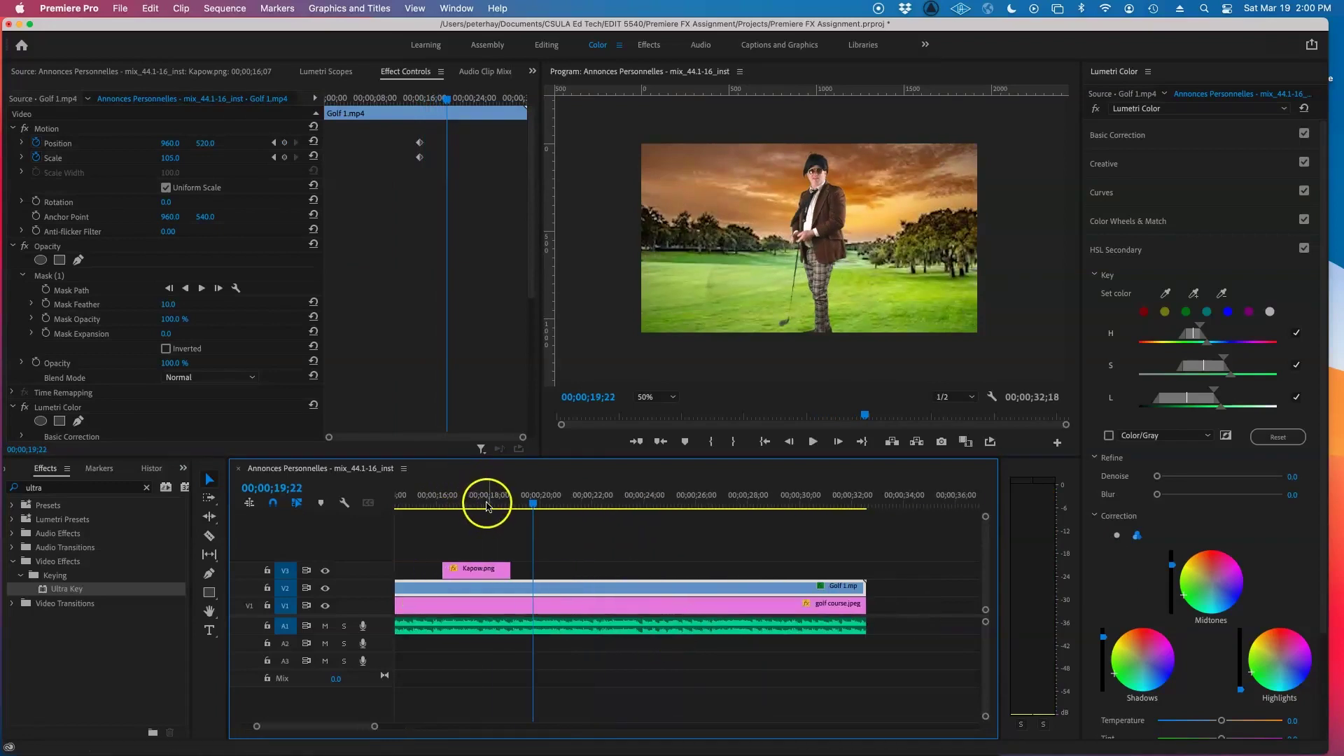
left_click(461, 505)
key("space")
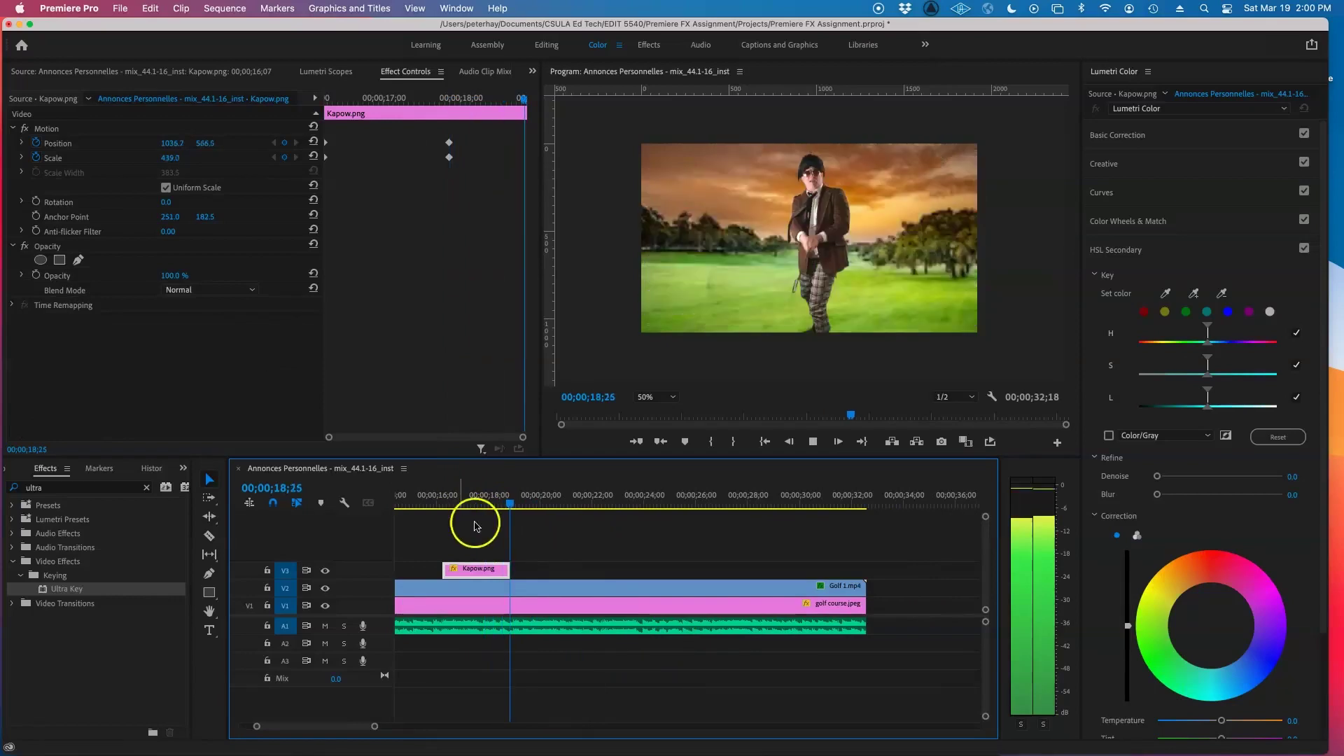
key("space")
left_click_drag(509, 570, 491, 572)
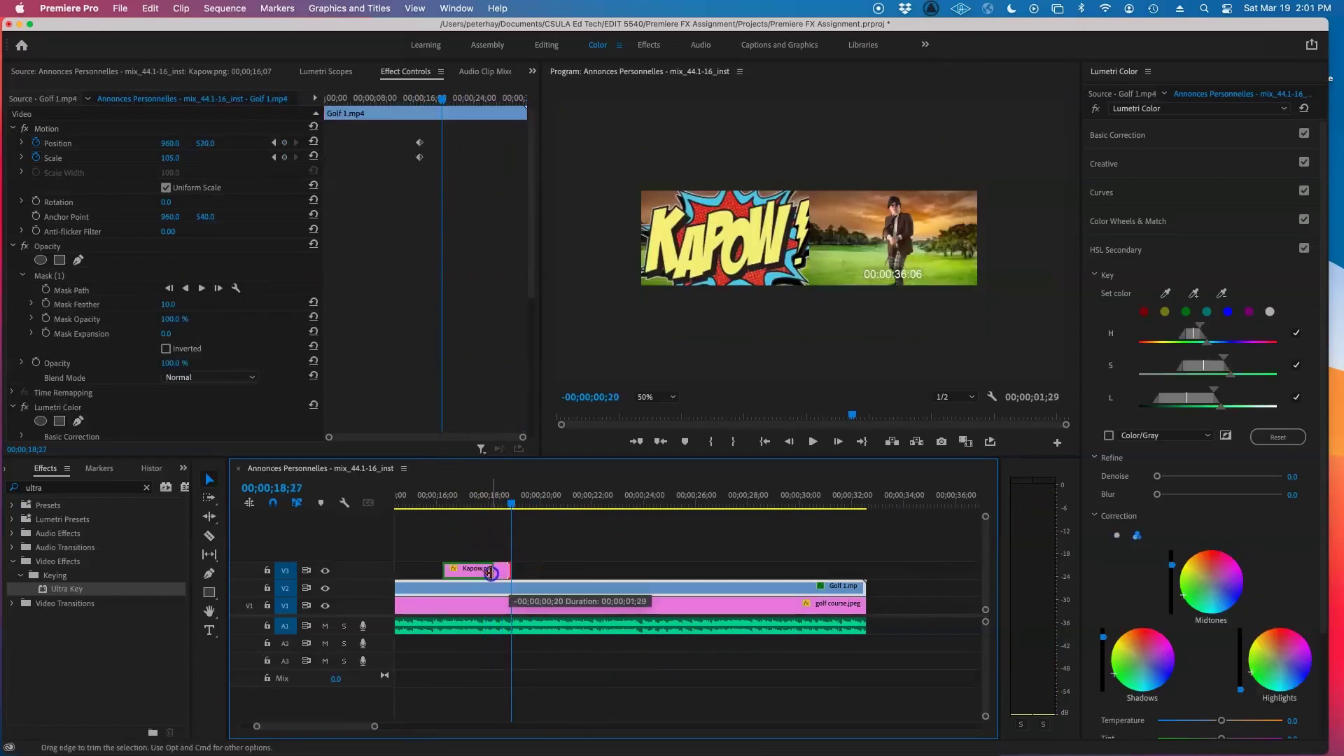
left_click(472, 509)
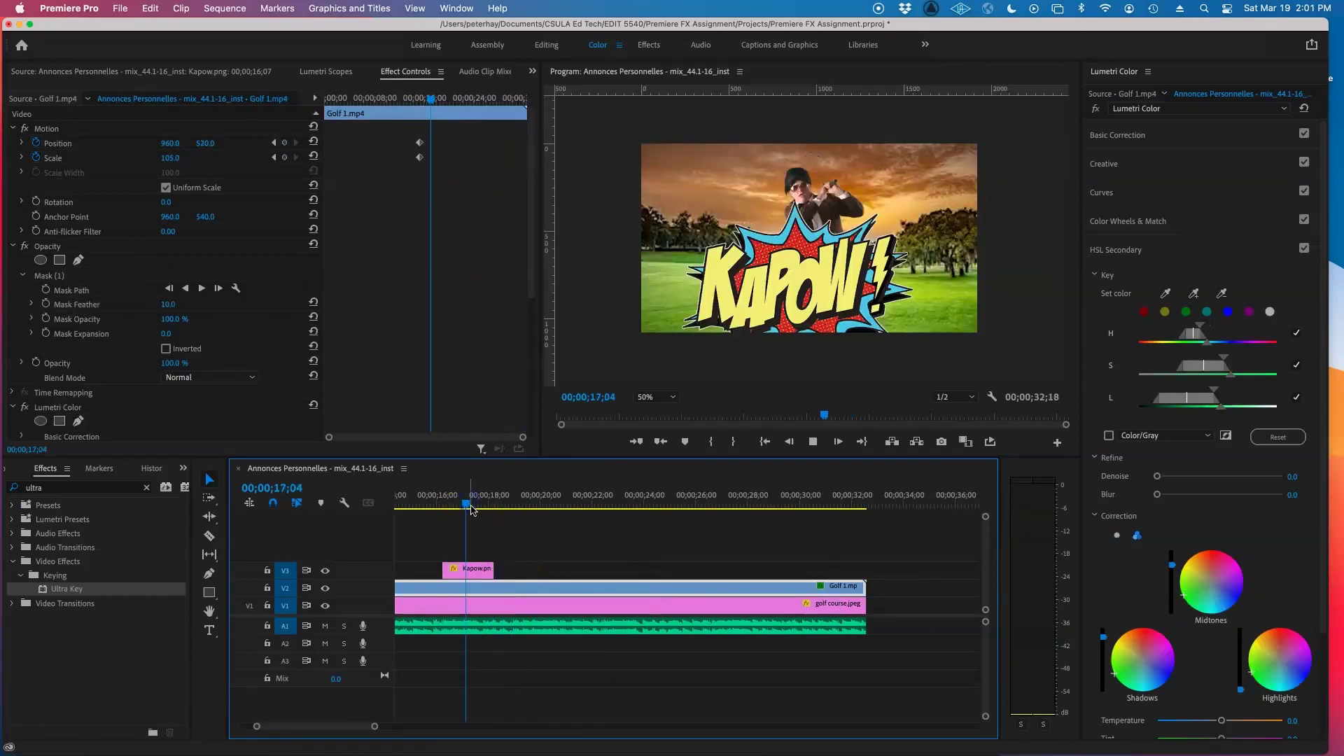
key("space")
left_click(497, 555)
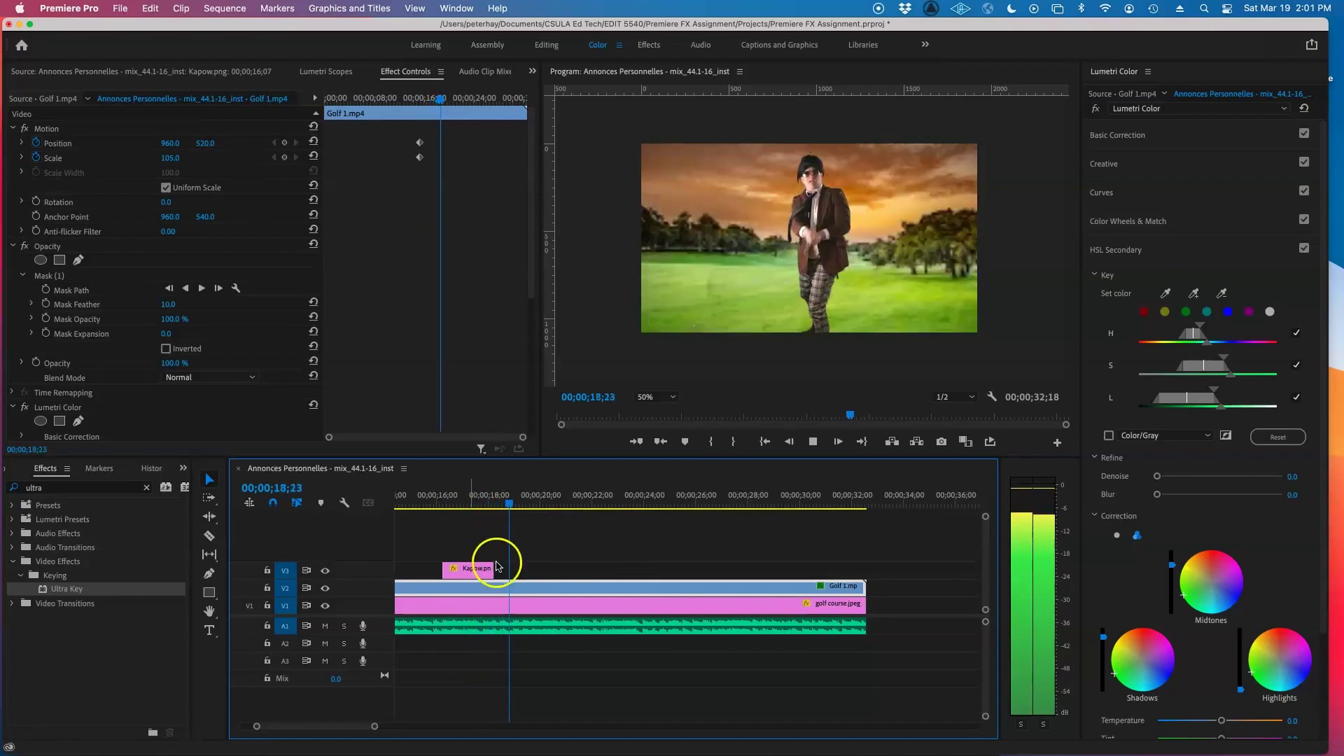
- Trim the Kapow clip to a 00;00;01;21 duration and replay it from 17;00
scroll(498, 556, "up", 2)
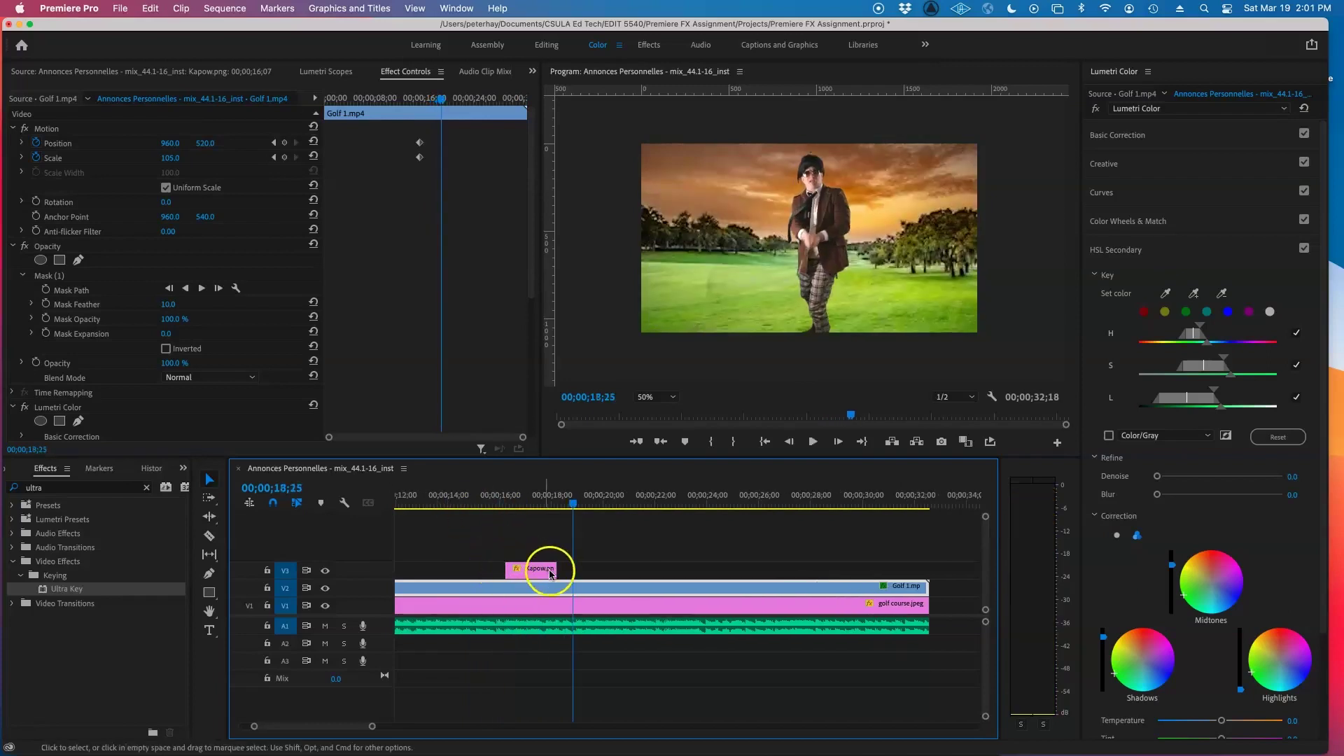
scroll(546, 571, "down", 1)
left_click_drag(534, 569, 517, 518)
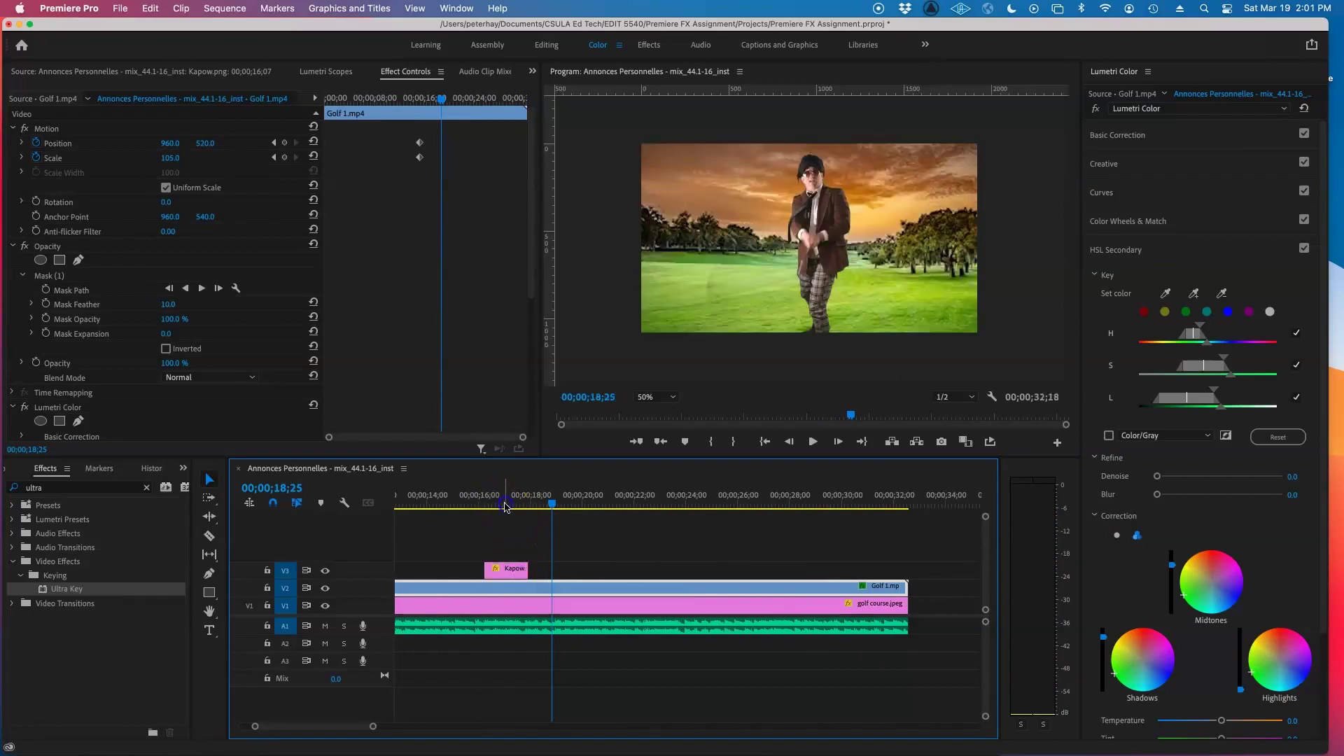
left_click(506, 502)
key("space")
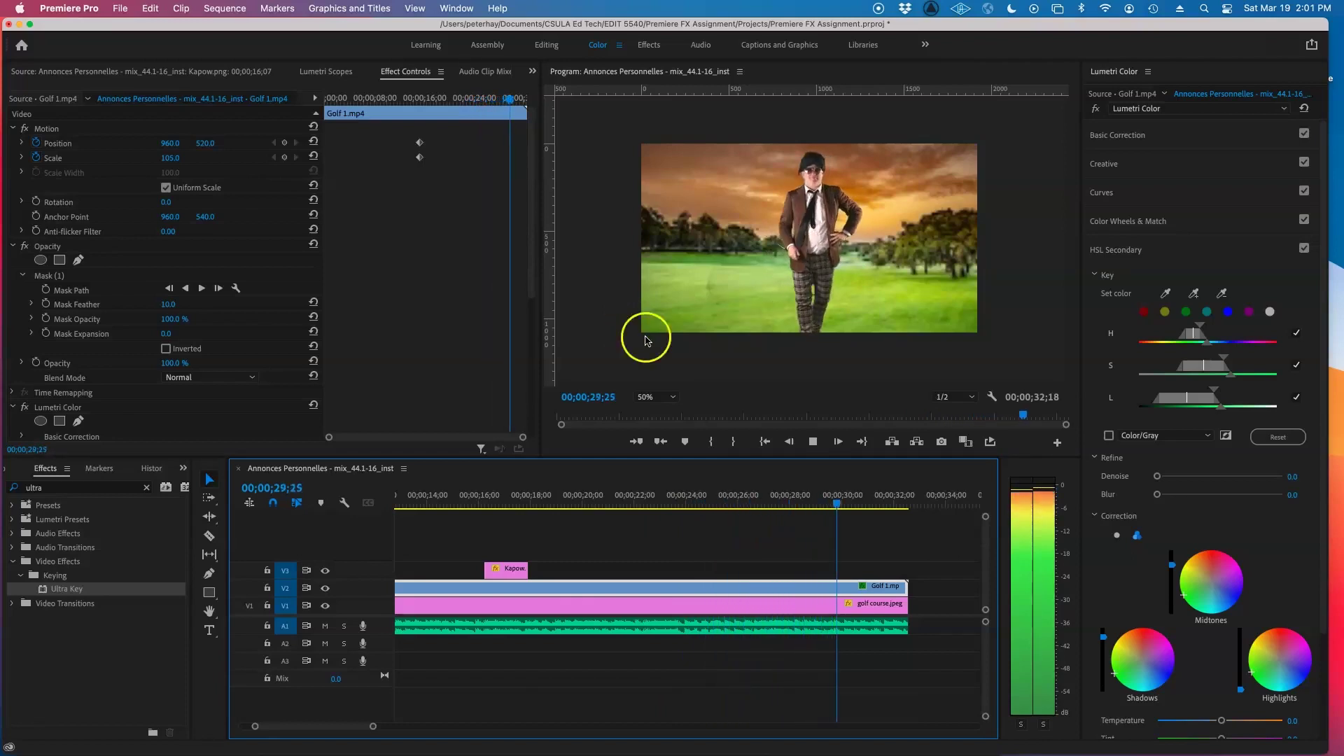
left_click(644, 336)
- Apply default dissolve transitions to the end points of the selected golf video, background and audio clips
left_click_drag(930, 637, 841, 587)
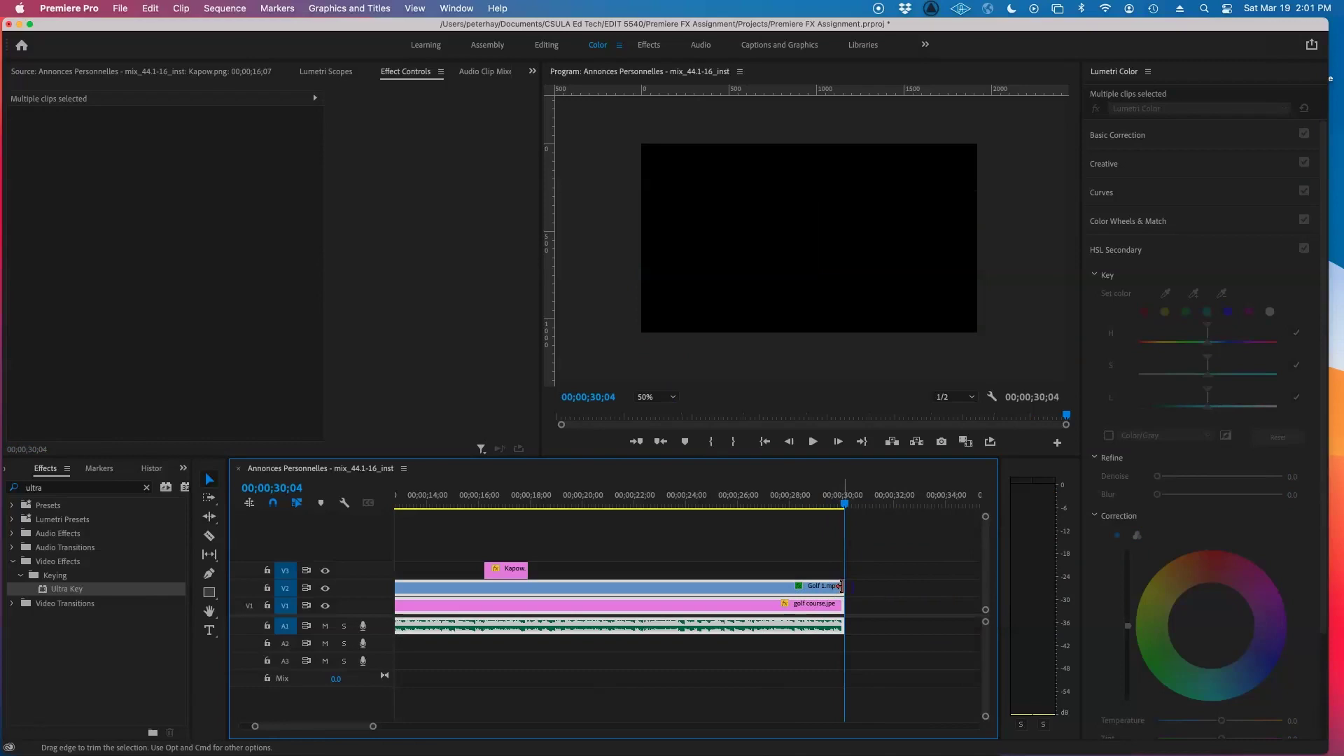
right_click(843, 596)
left_click(844, 586)
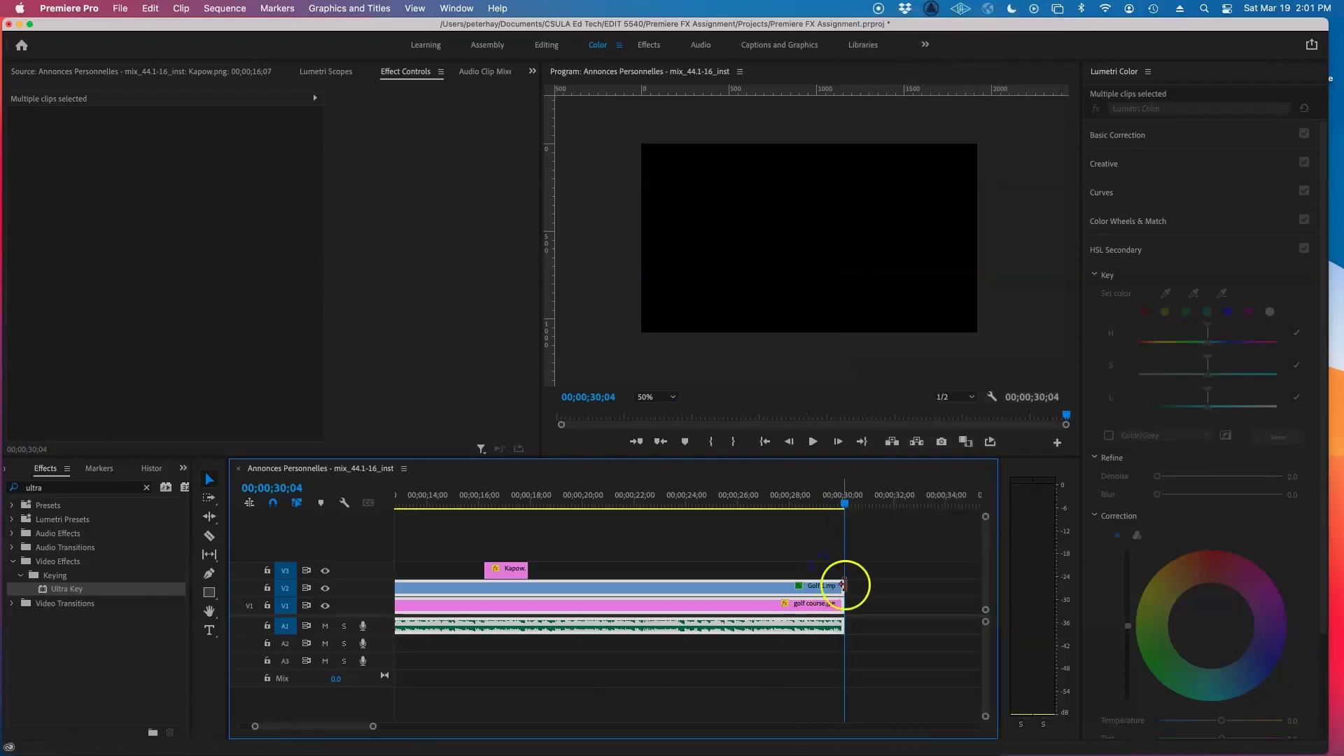
right_click(847, 589)
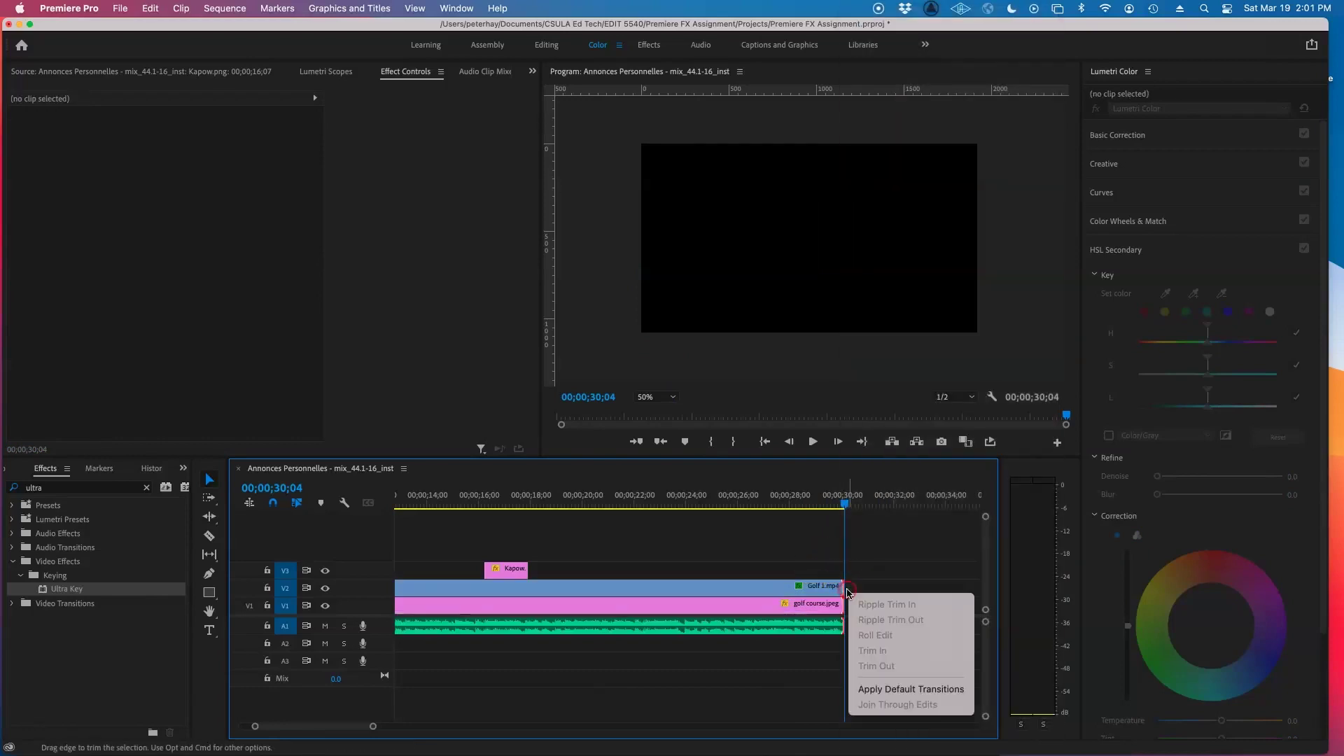
left_click(906, 690)
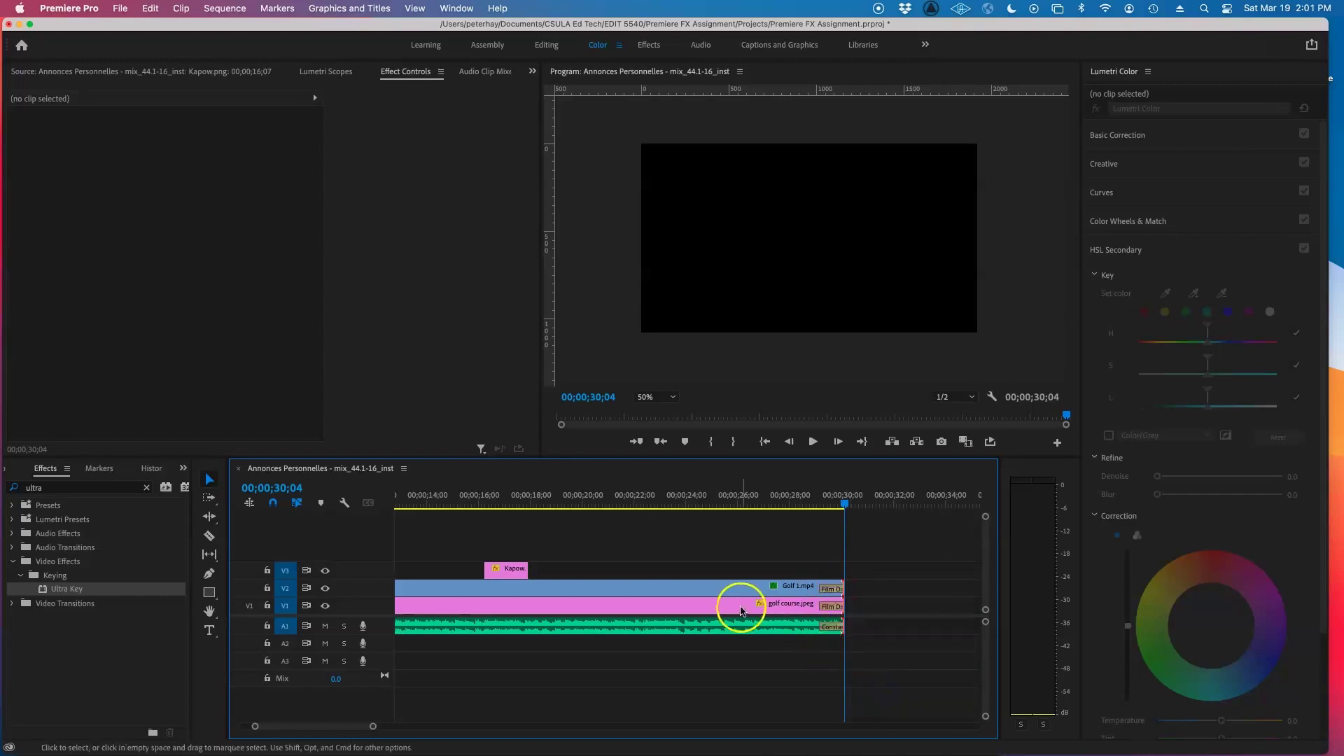
- Play the sequence from 15;22 to review the transitions
left_click(472, 499)
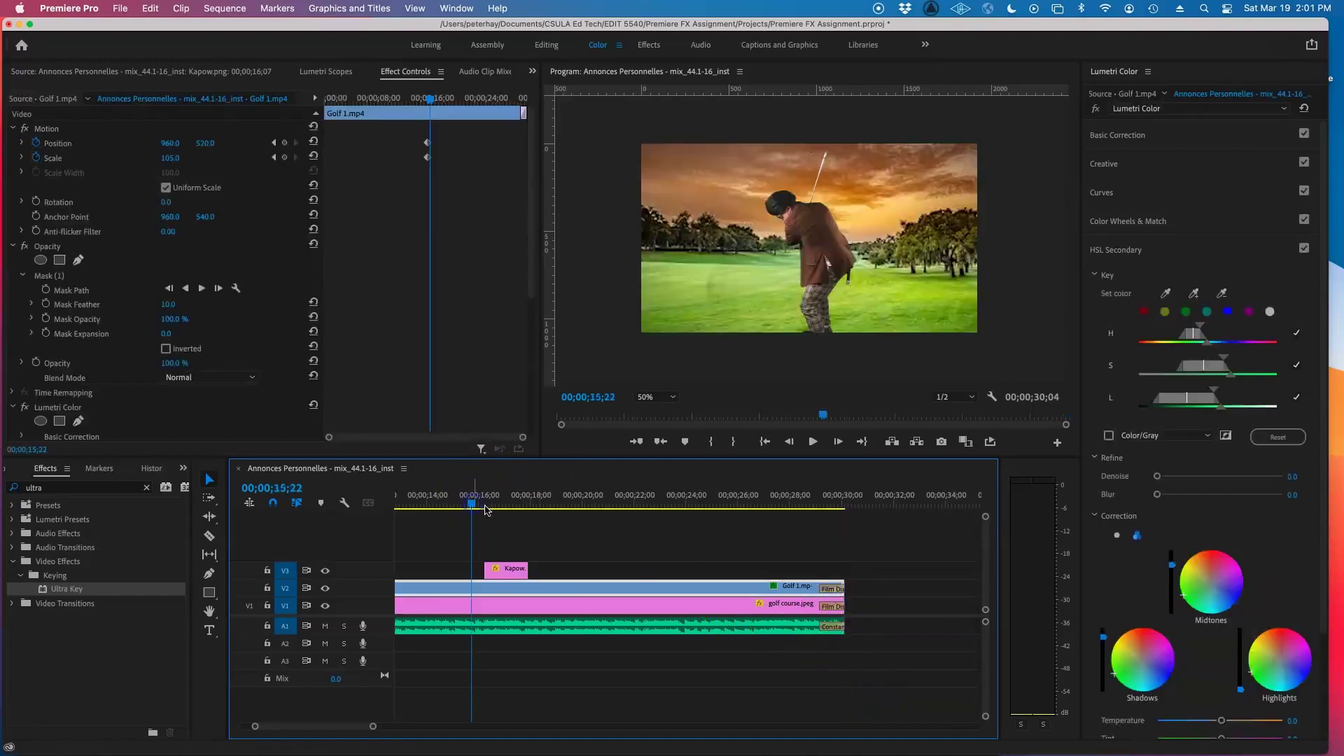
key("space")
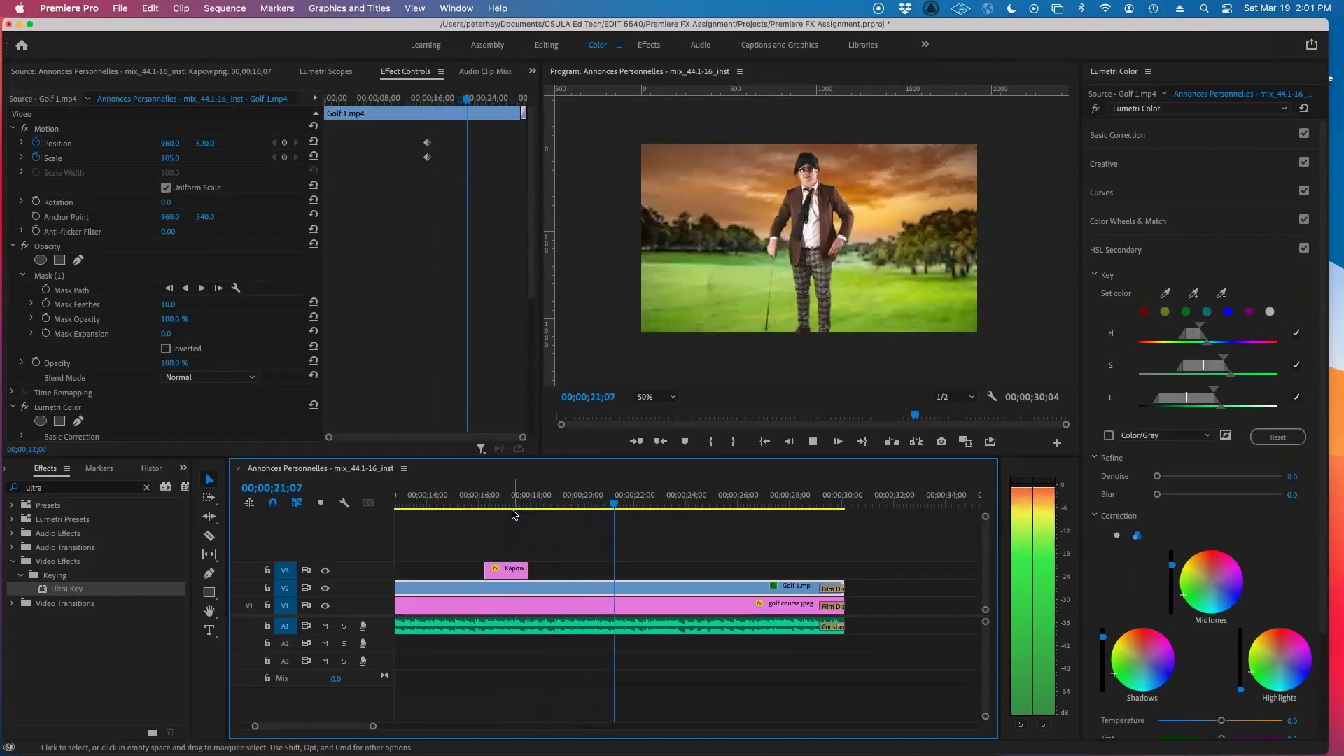
key("space")
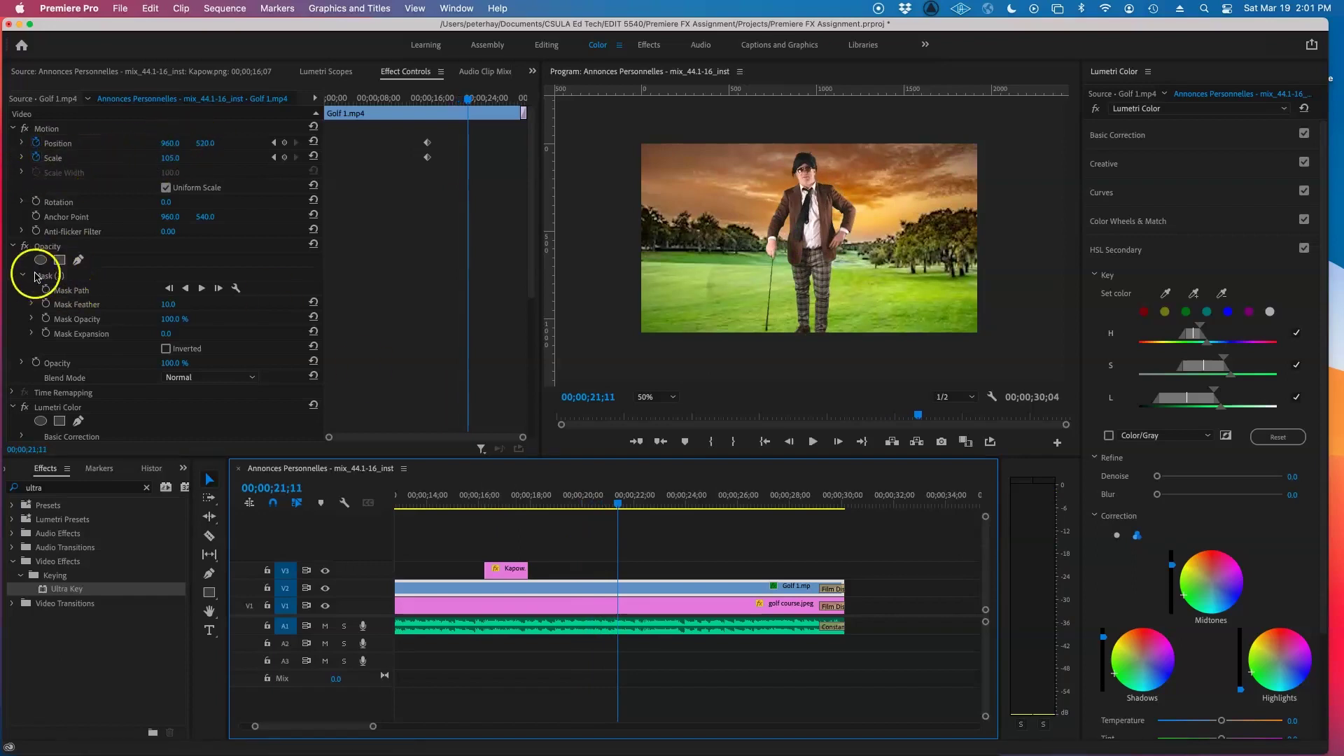
- Expand Ultra Key's Matte Generation in Effect Controls; set Shadow to 0, leaving Highlight at 10
scroll(126, 354, "down", 5)
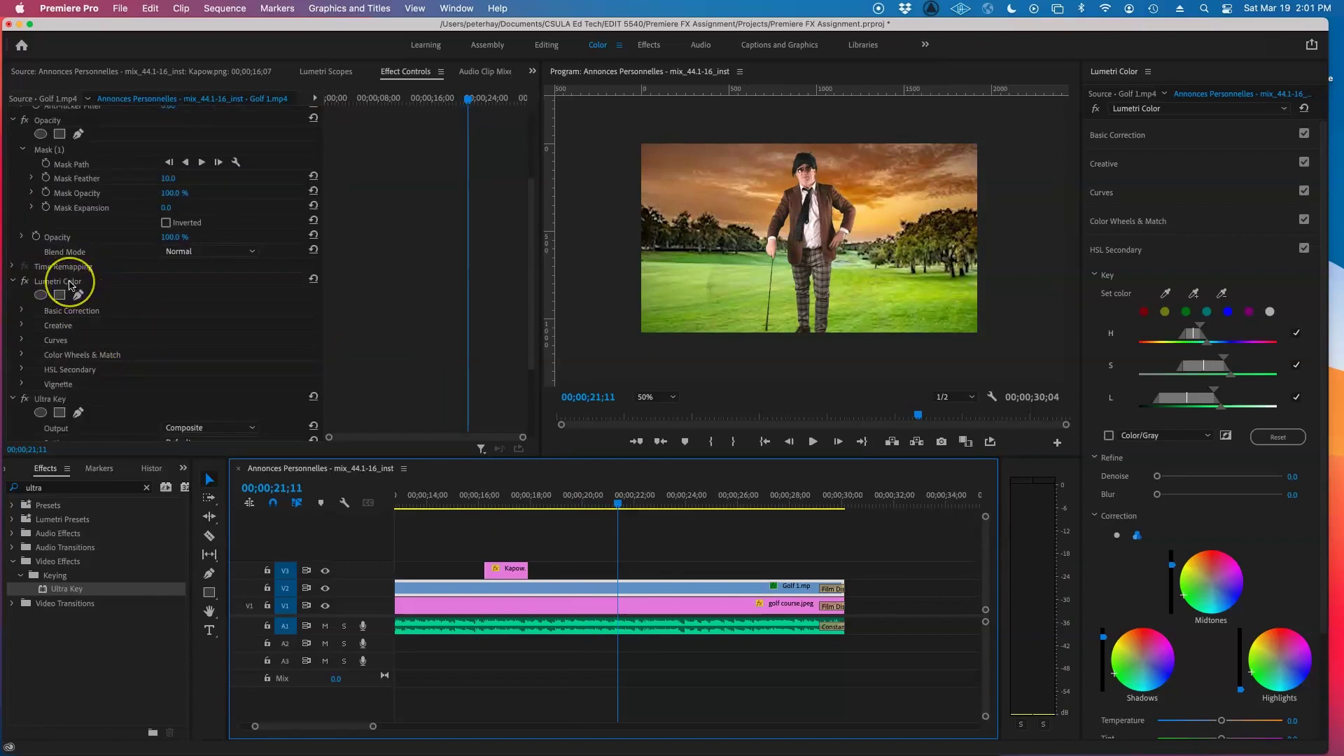
scroll(70, 284, "down", 3)
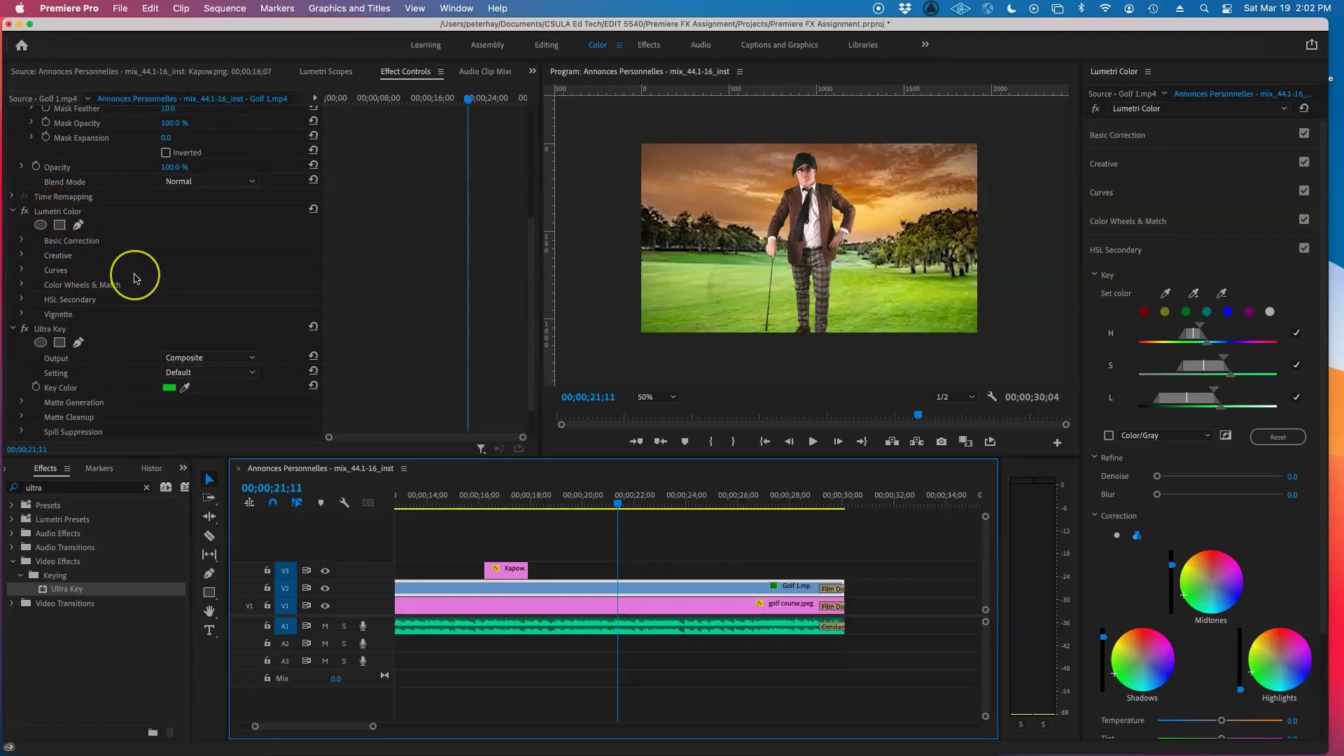
scroll(135, 278, "down", 2)
left_click(42, 289)
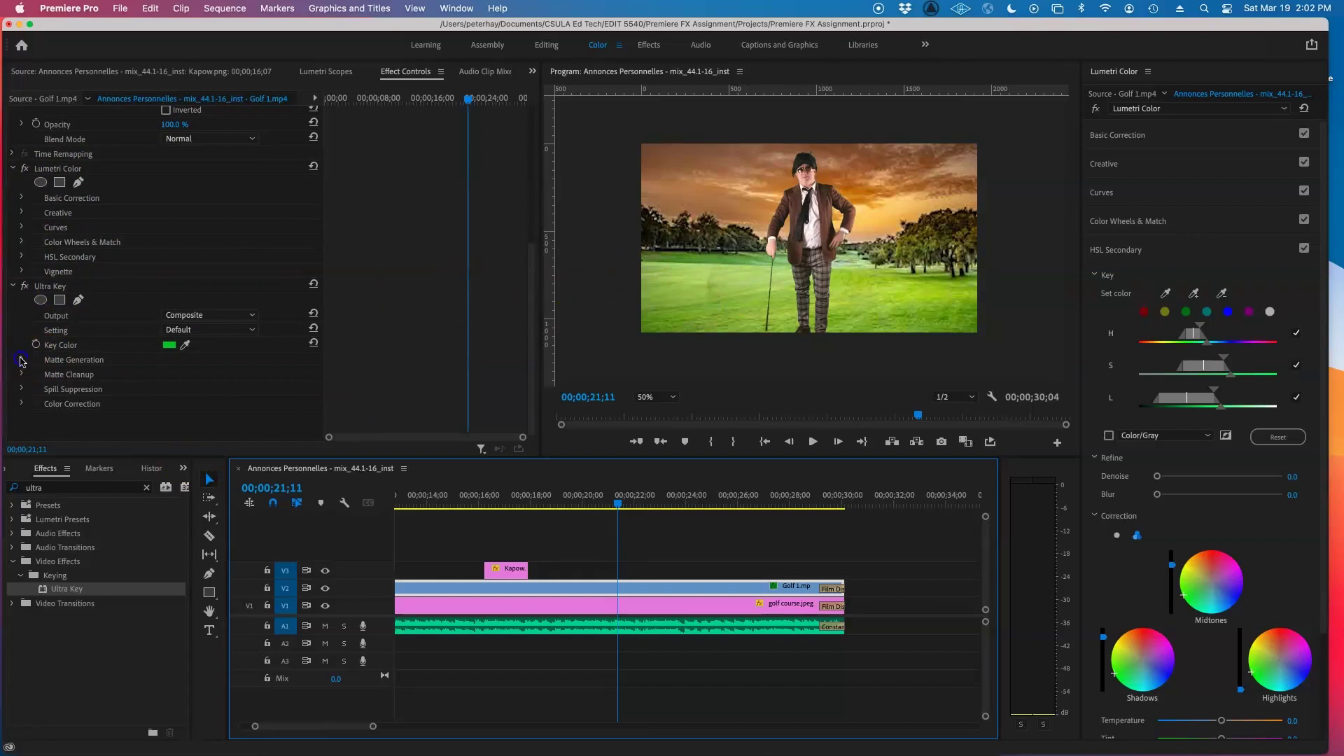
left_click(21, 360)
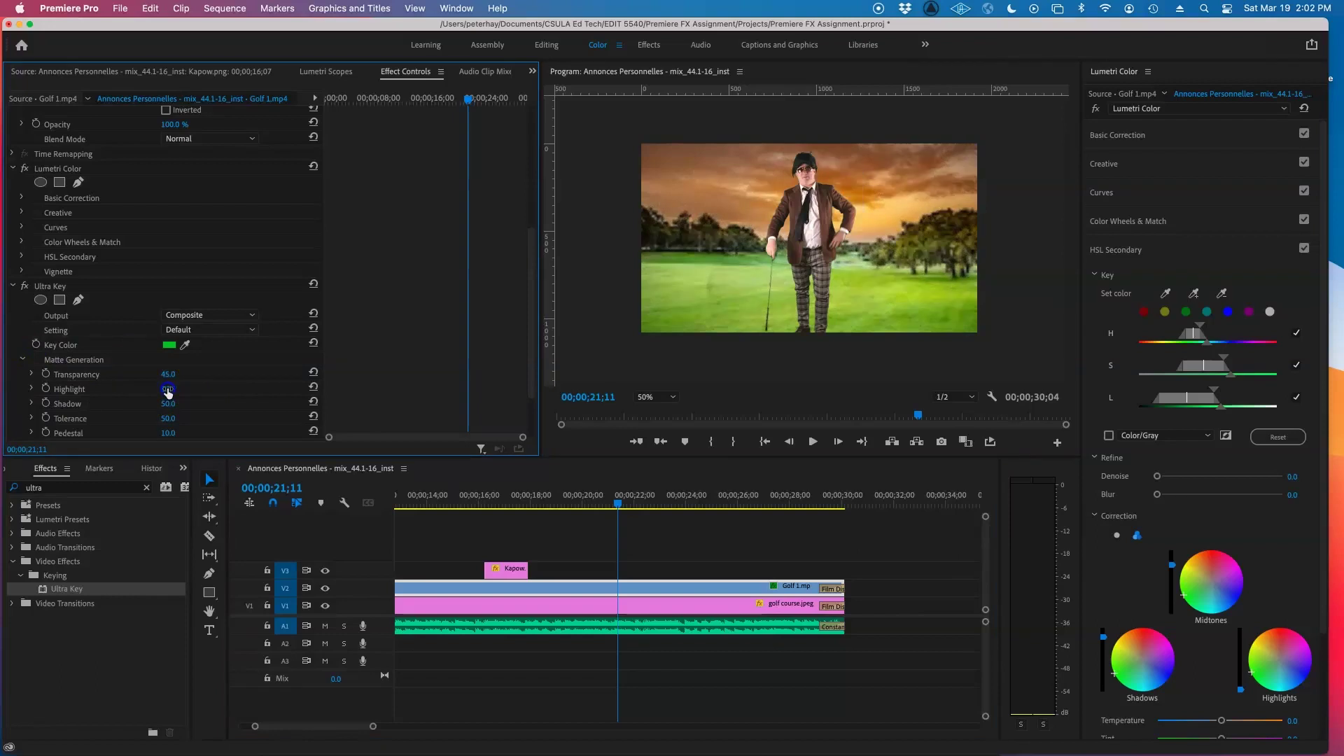
left_click(662, 317)
left_click(166, 390)
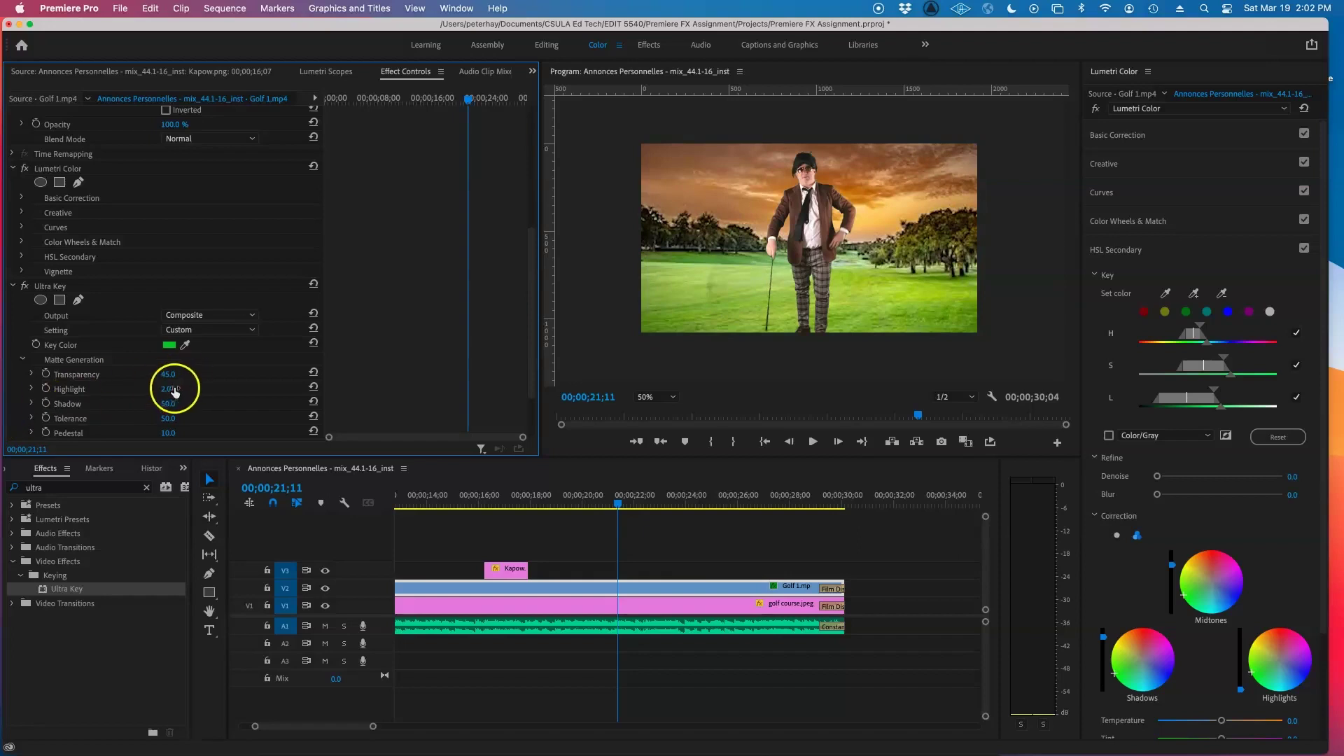
left_click_drag(165, 397, 174, 413)
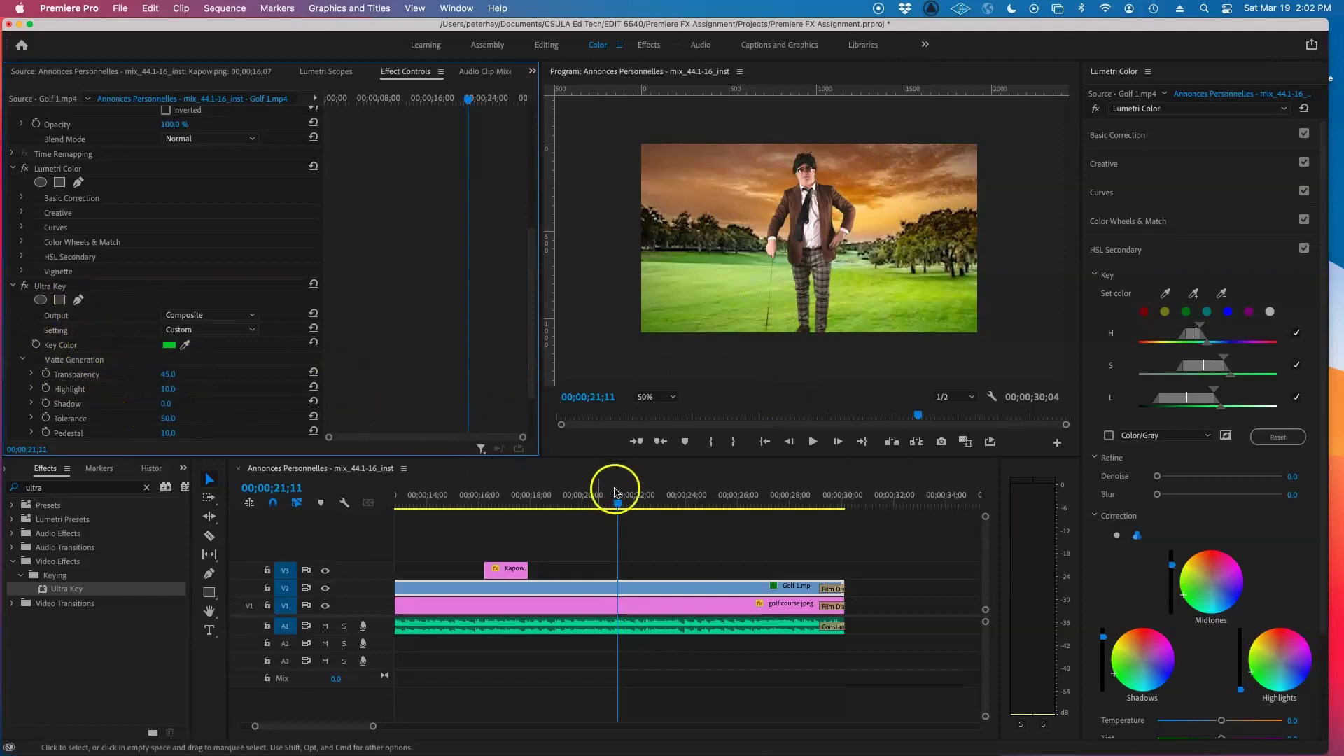
left_click_drag(616, 499, 754, 518)
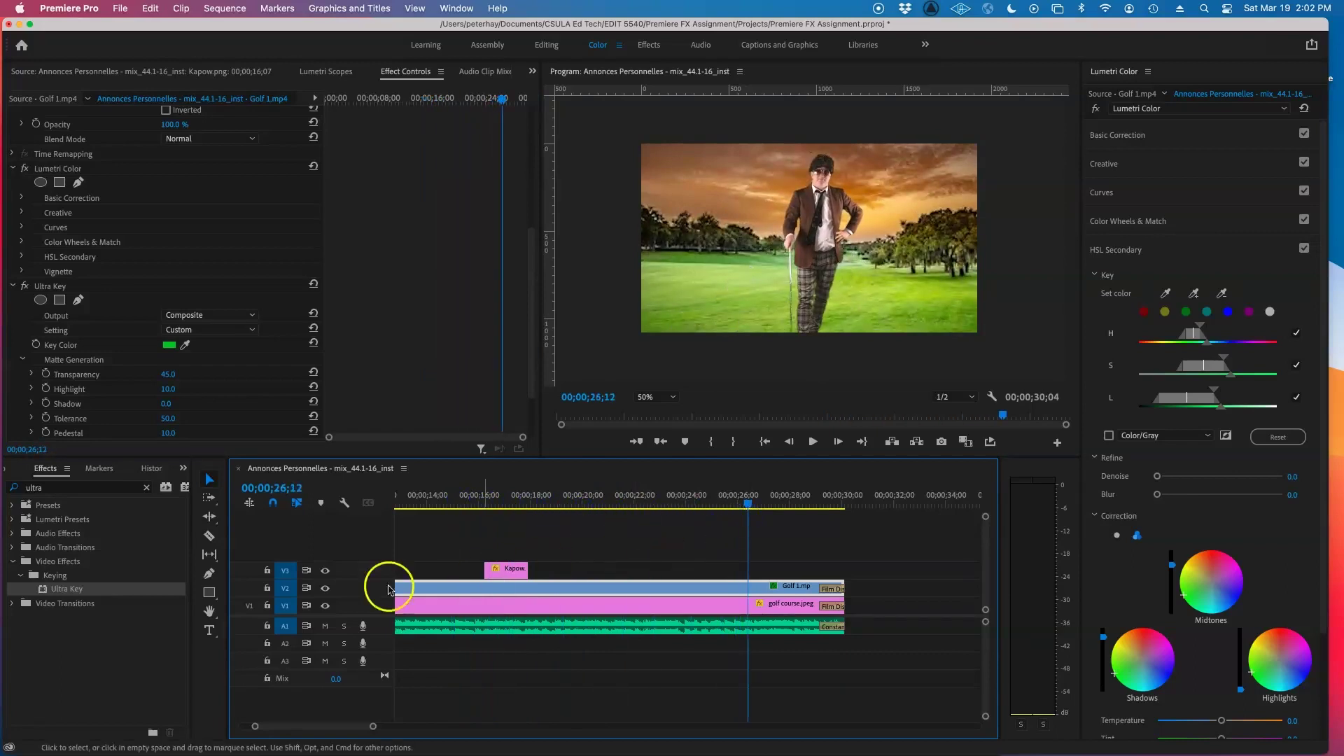